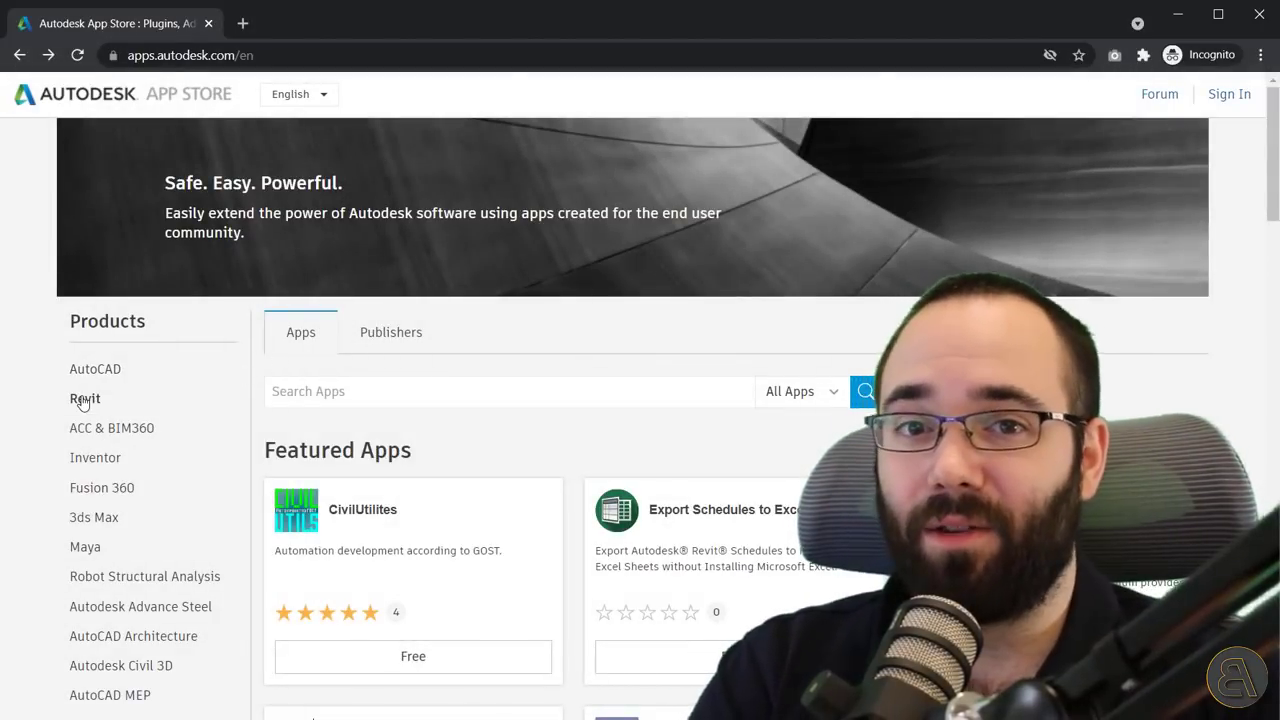
Step: List all Revit apps in the Autodesk App Store and sort them by most downloads
left_click(84, 399)
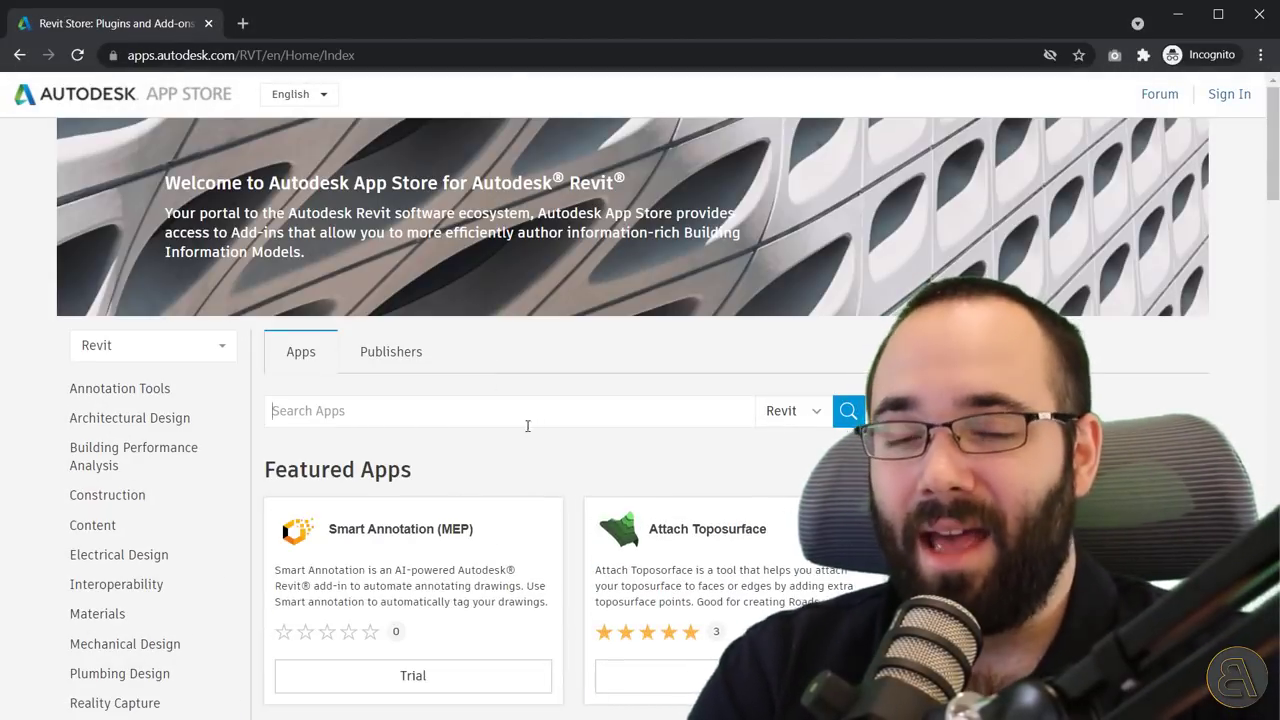
key("Return")
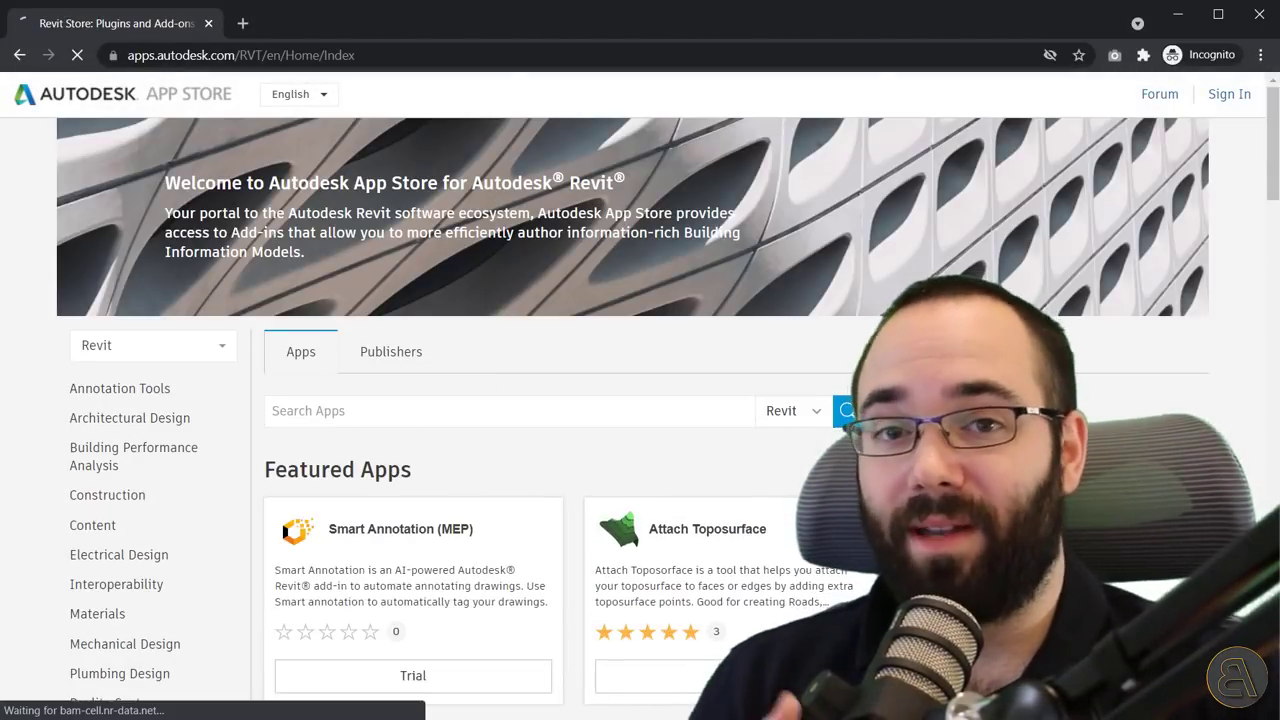
left_click(489, 334)
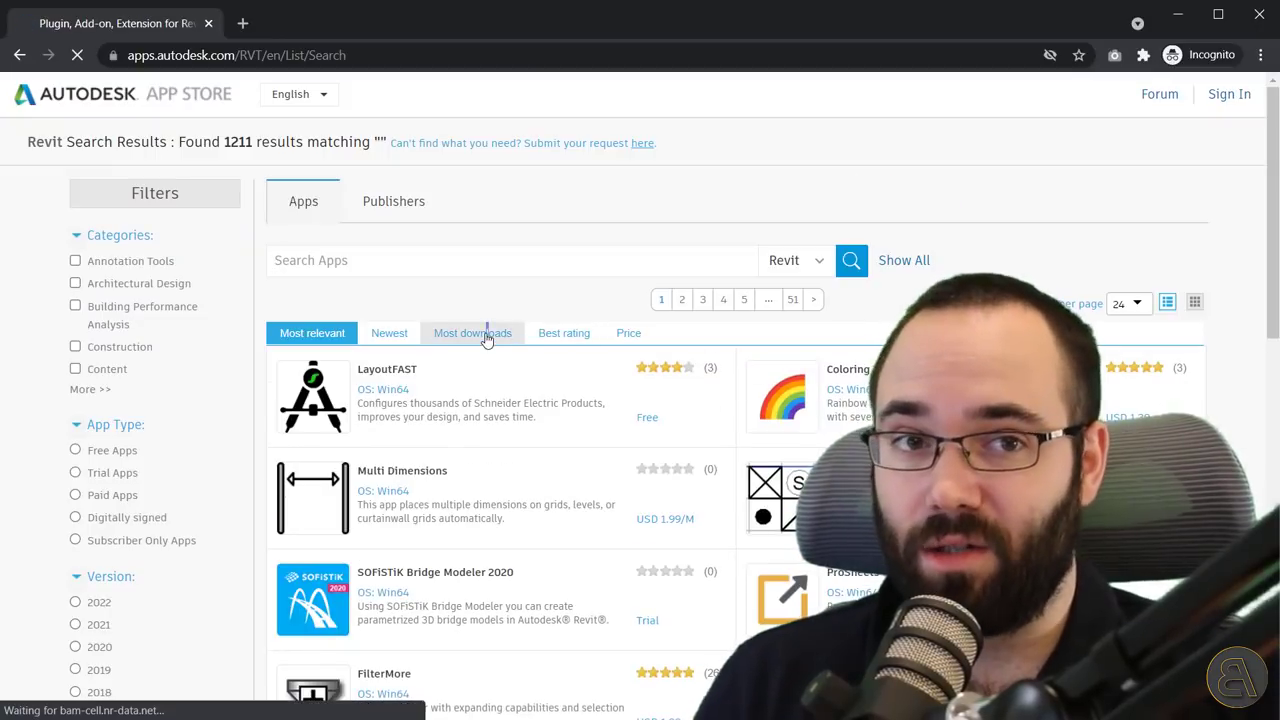
scroll(381, 350, "down", 1)
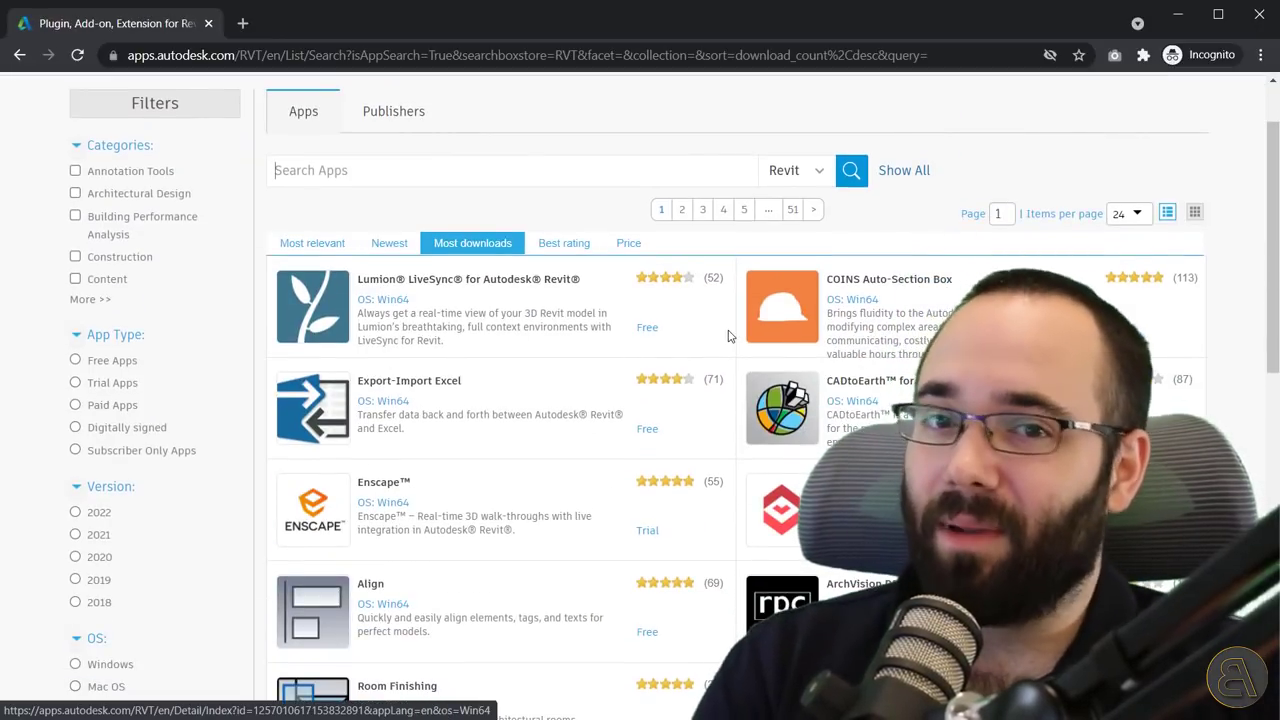
scroll(705, 343, "down", 1)
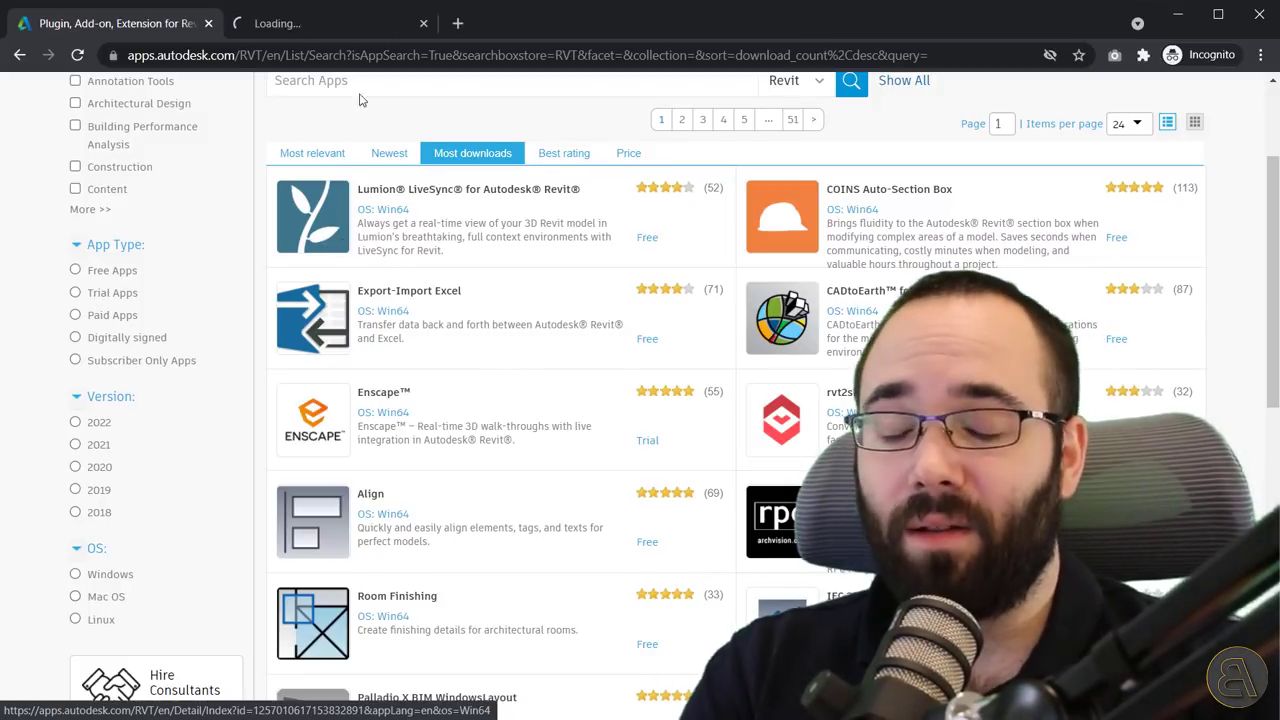
Step: Review the Lumion LiveSync for Autodesk Revit detail page and close it
left_click(346, 24)
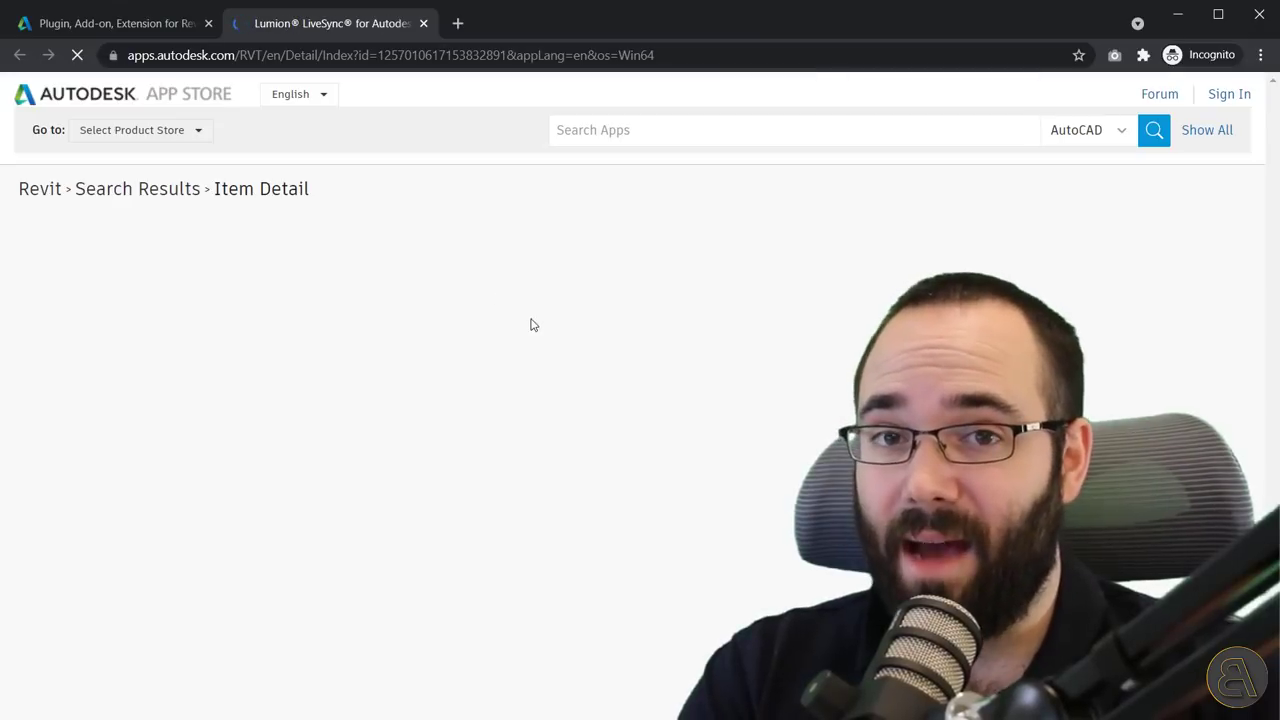
scroll(574, 337, "down", 1)
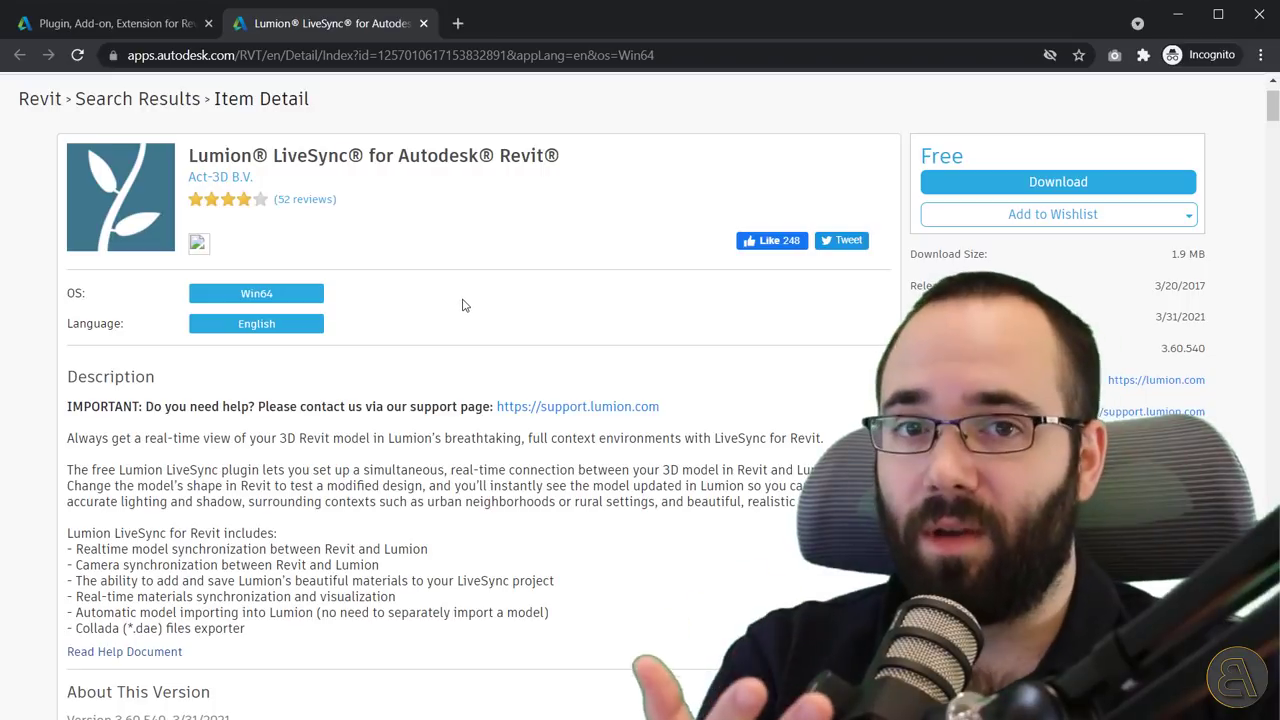
left_click(424, 23)
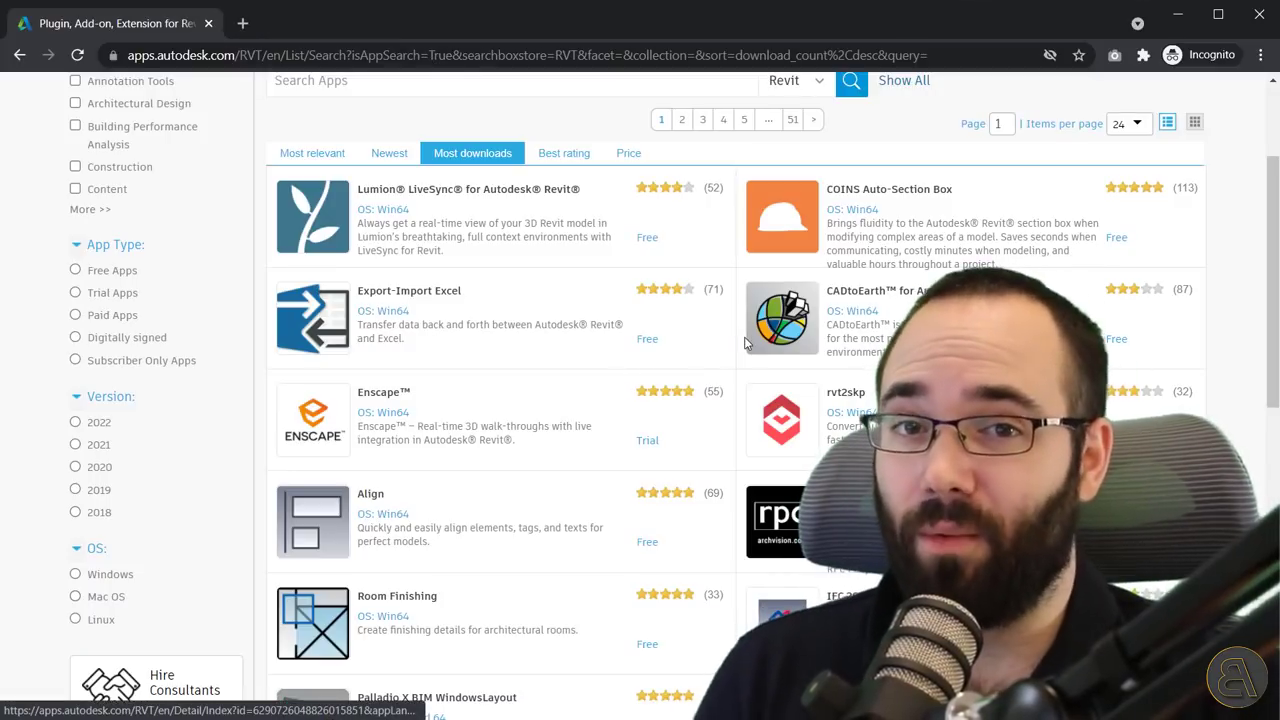
Step: View the COINS Auto-Section Box detail page separately and return to the app list
middle_click(775, 237)
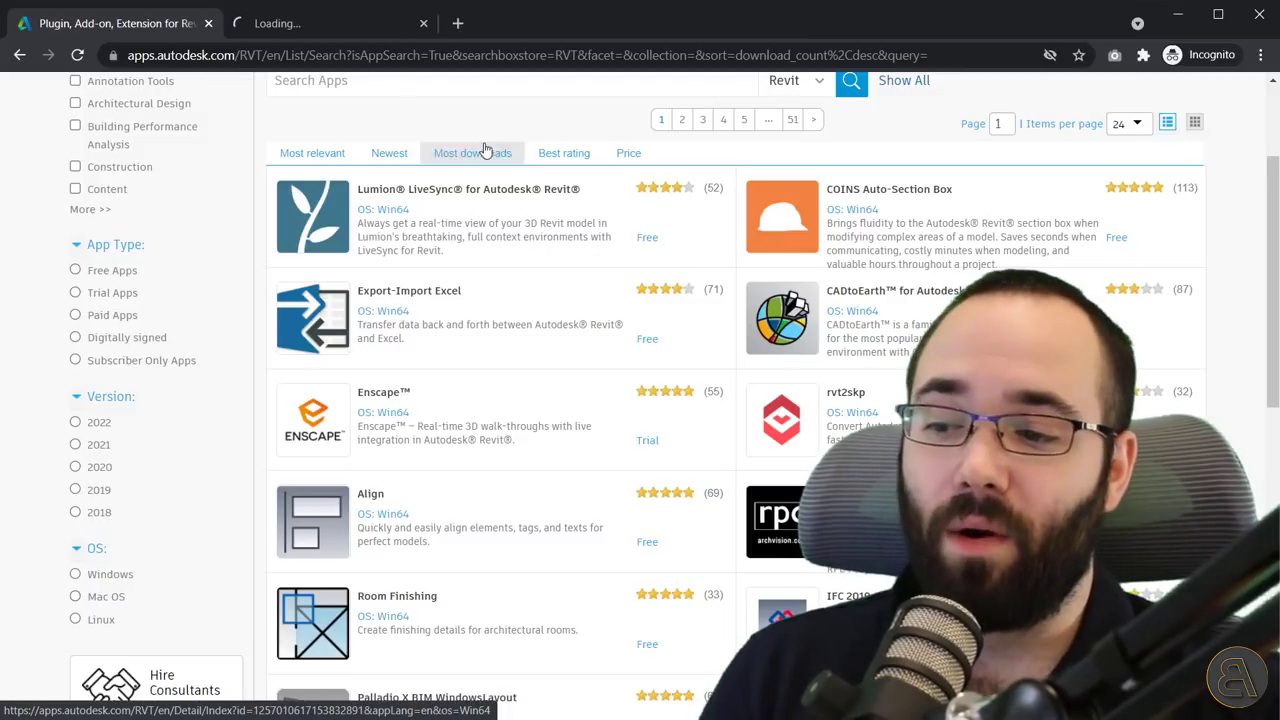
left_click(323, 28)
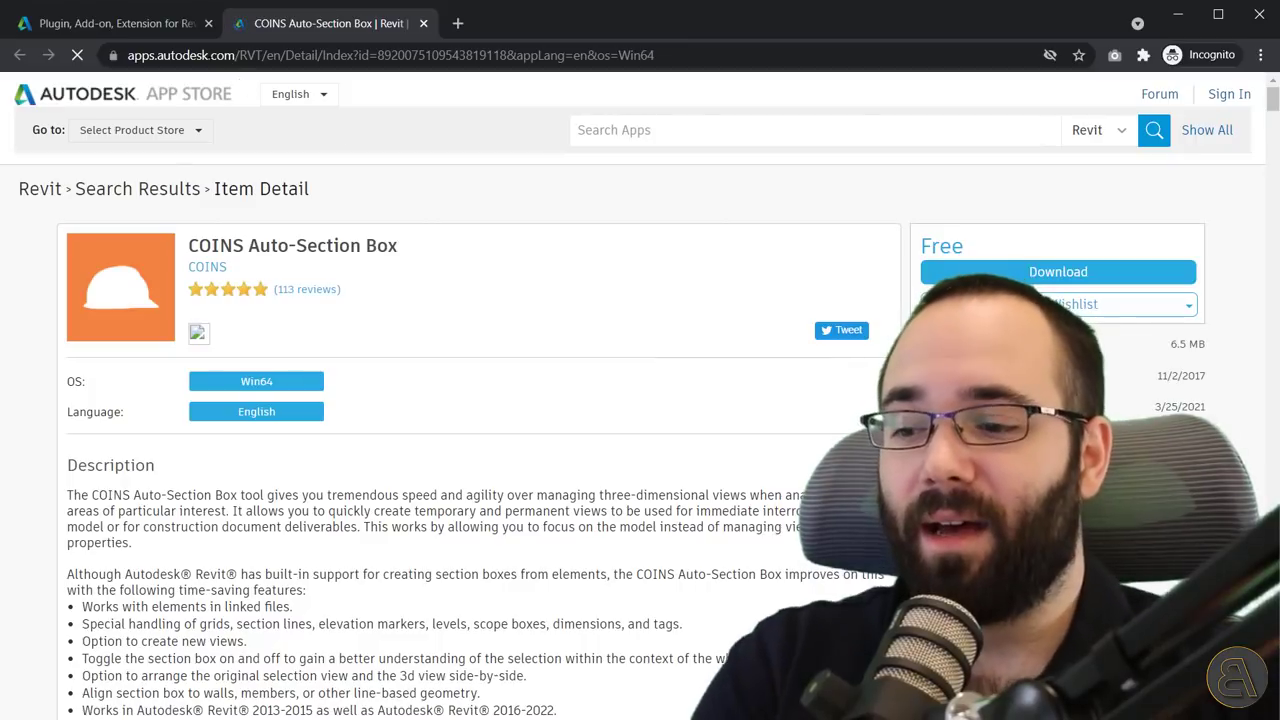
left_click(157, 28)
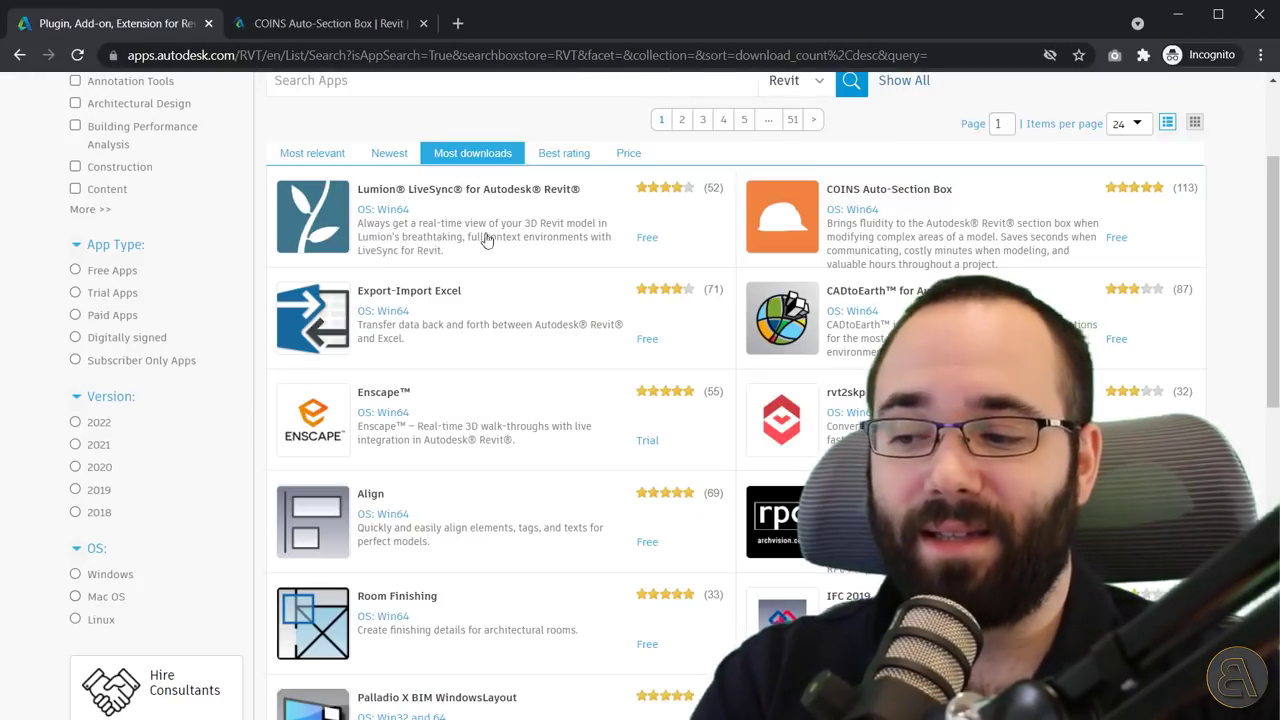
Step: View the detail page of the free Align app by BIM 42 and return to the app list
middle_click(420, 514)
left_click(548, 35)
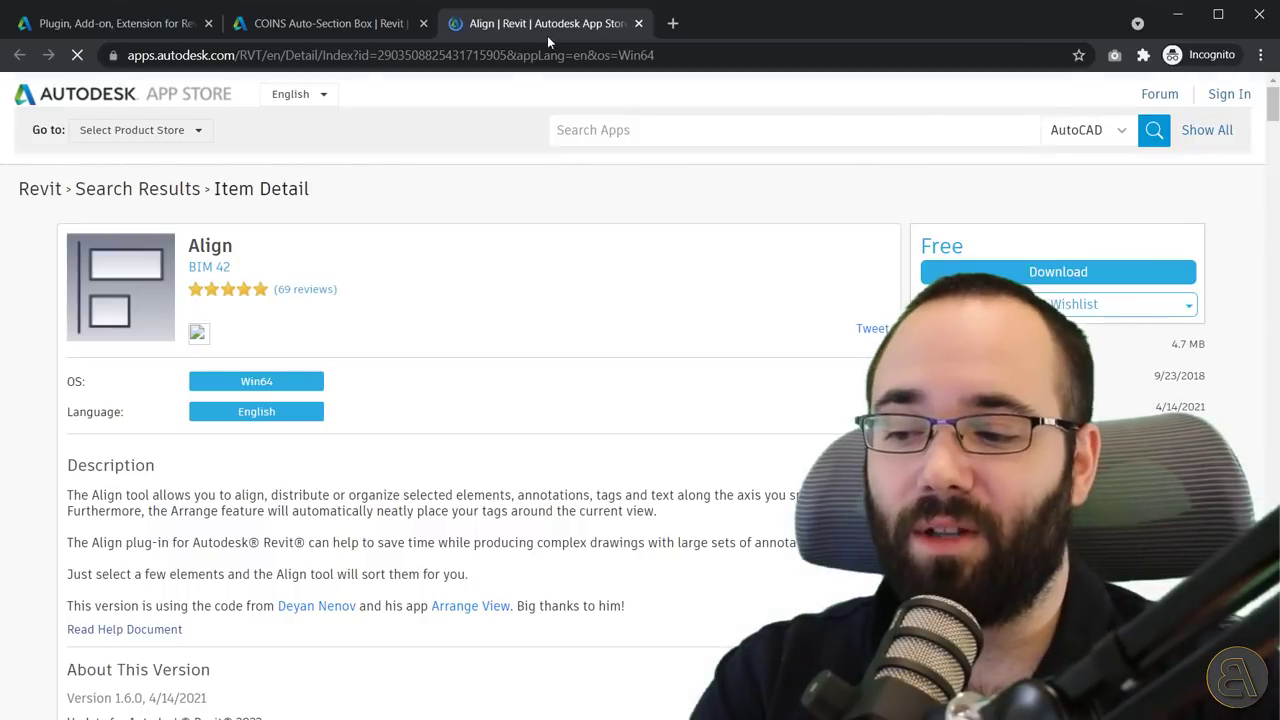
left_click(120, 23)
Step: View the Room Finishing app's detail page and description, and return to the app list
middle_click(383, 612)
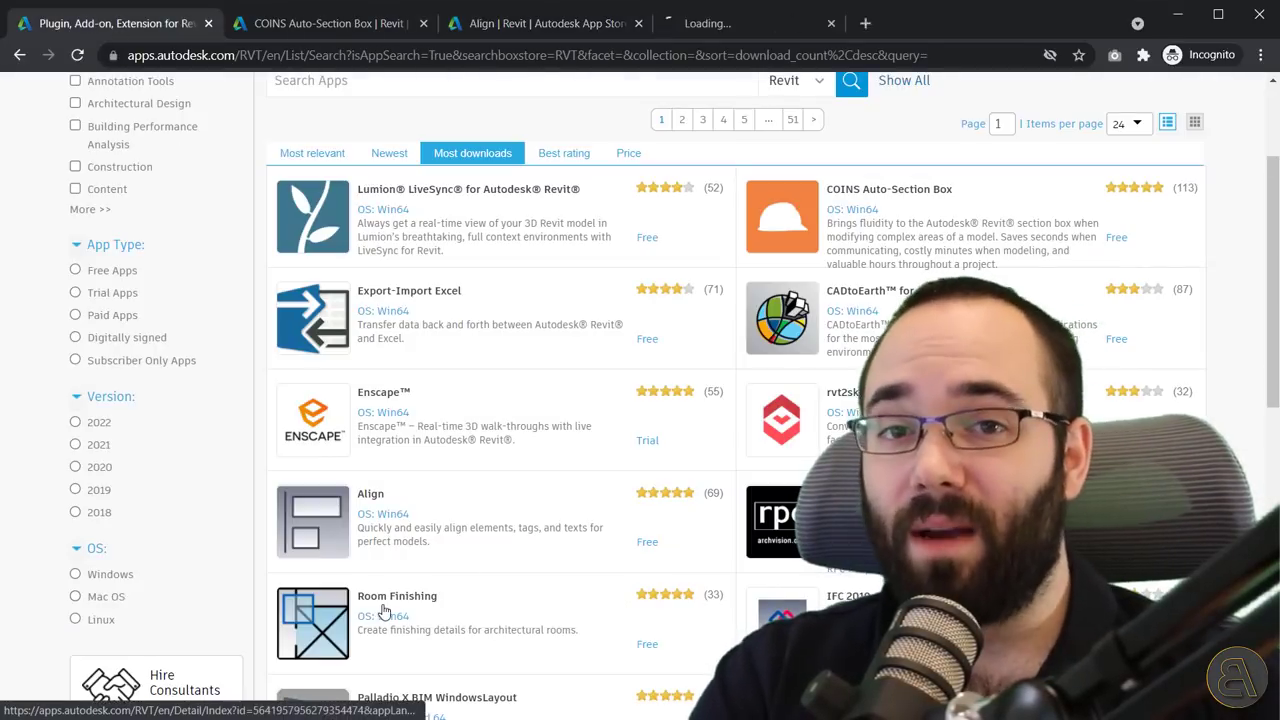
left_click(755, 23)
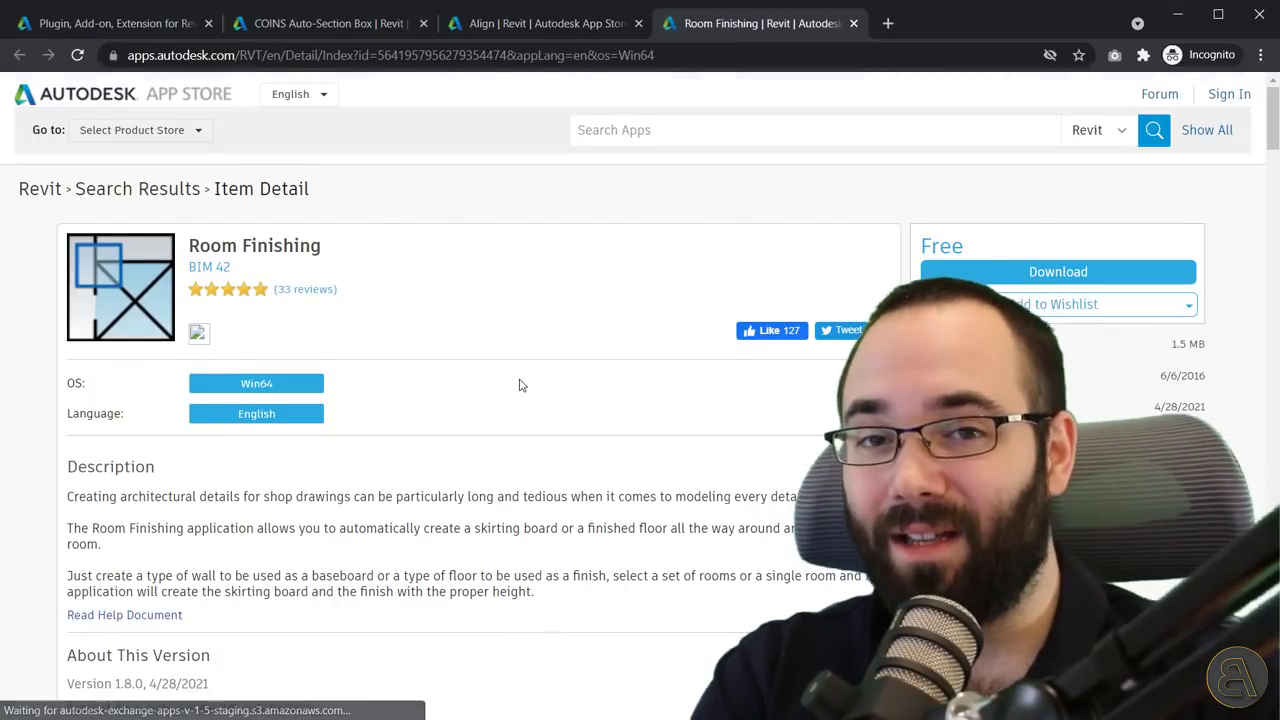
scroll(510, 382, "down", 1)
left_click(120, 23)
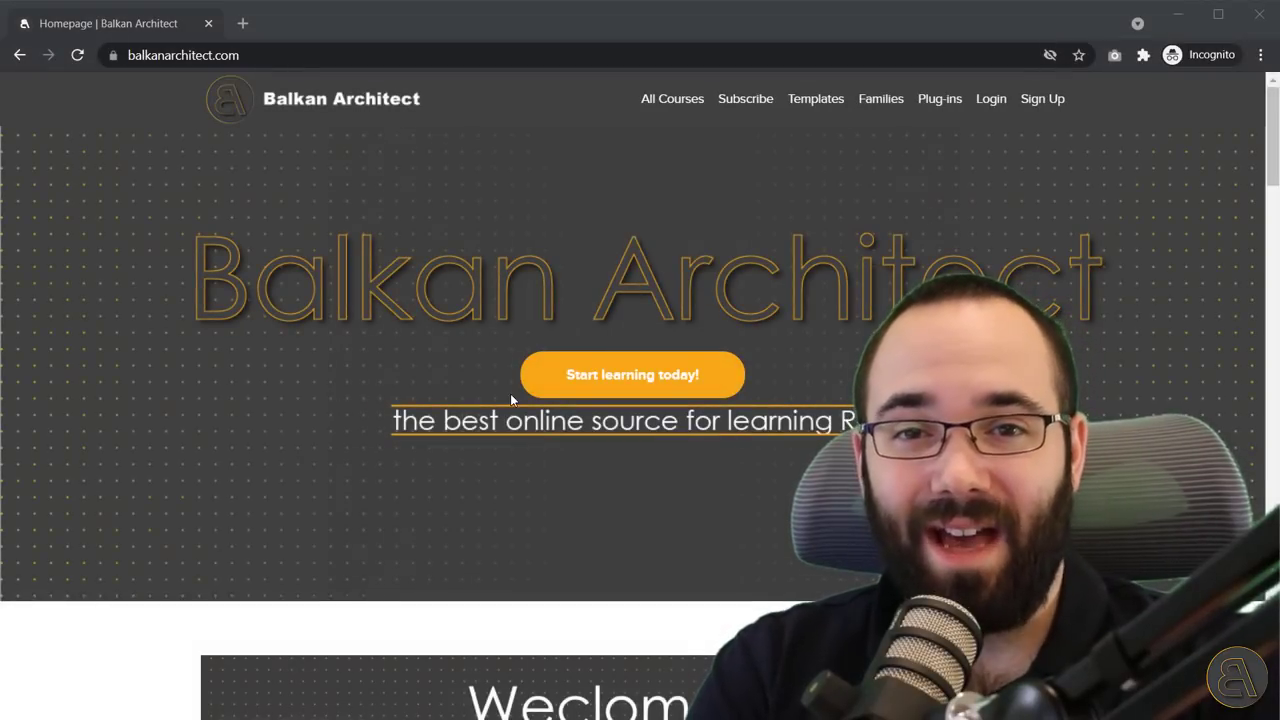
Step: On the Balkan Architect website, find the plug-ins and view the Realtime Custom Cabinetry System for Revit page
left_click(312, 379)
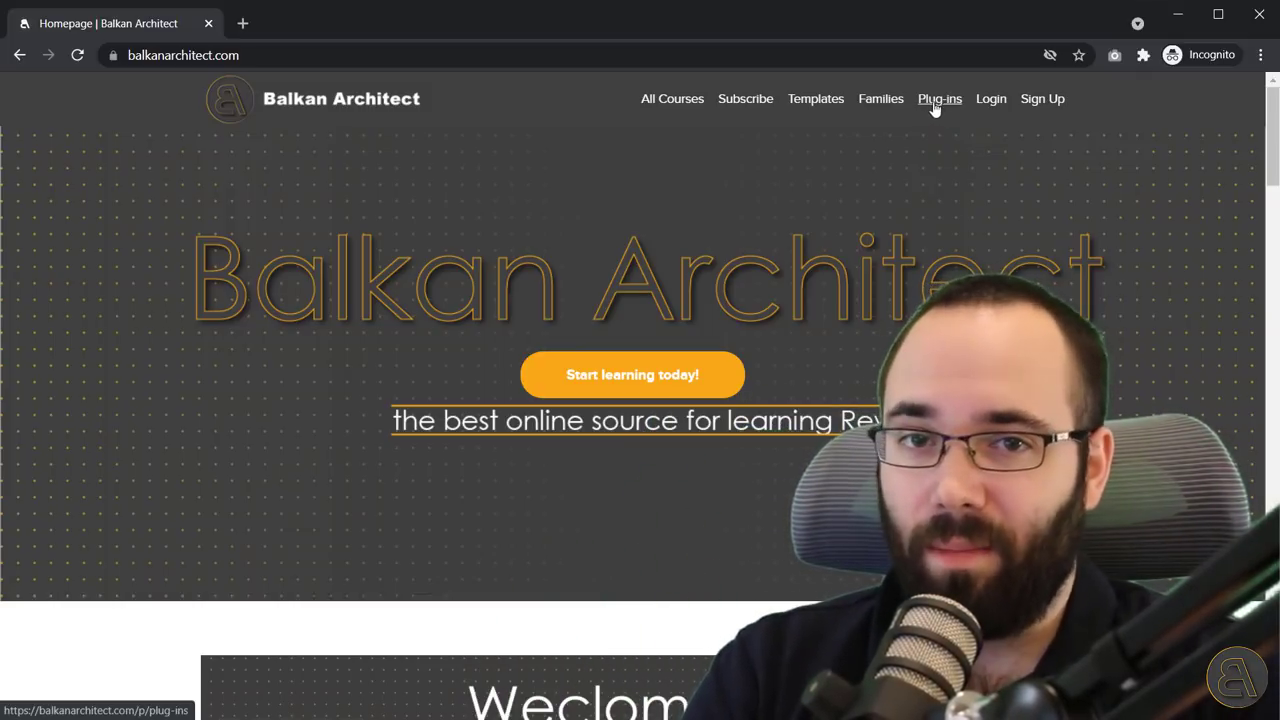
left_click(927, 105)
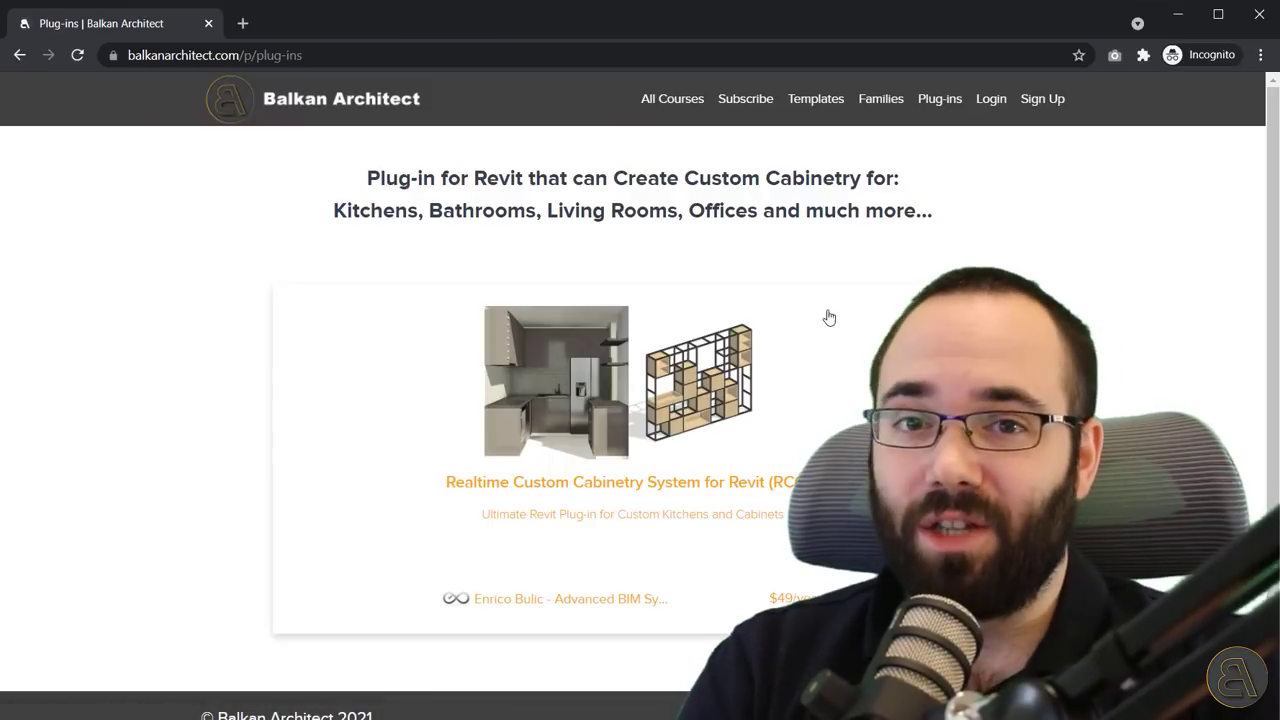
left_click(637, 415)
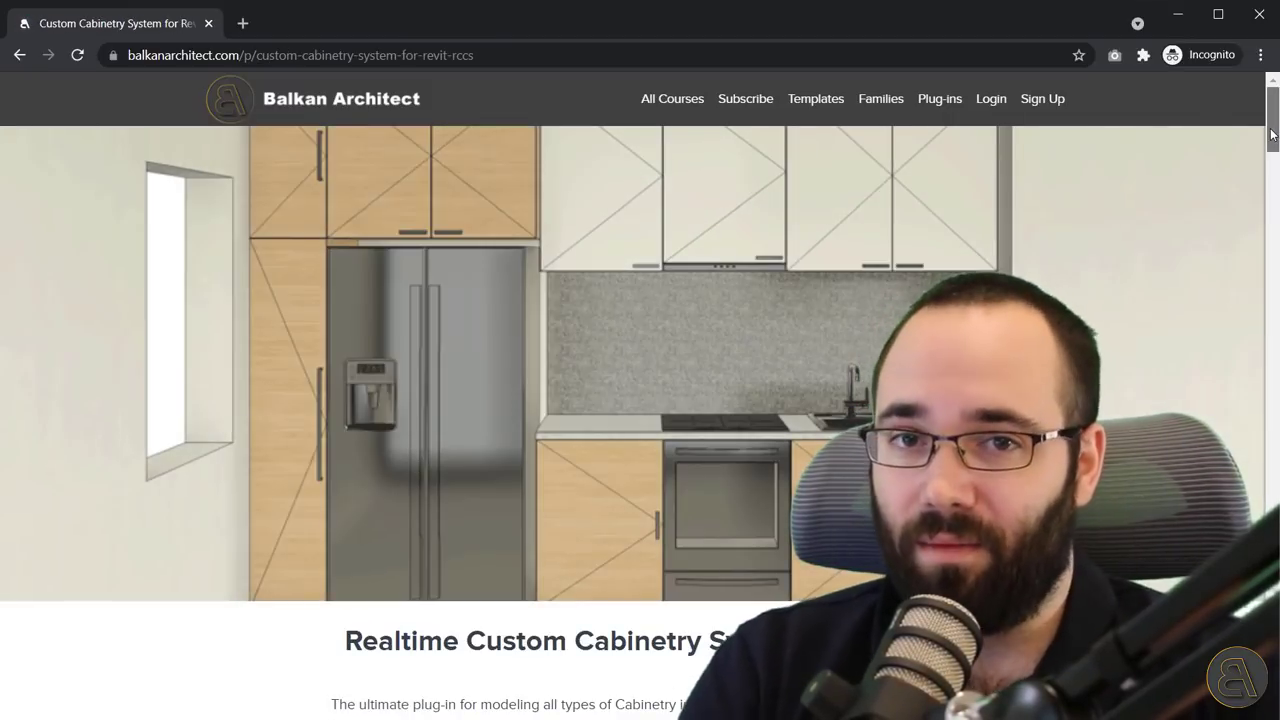
mouse_move(1272, 135)
left_mouse_down()
mouse_move(1274, 533)
mouse_move(1274, 144)
left_mouse_up()
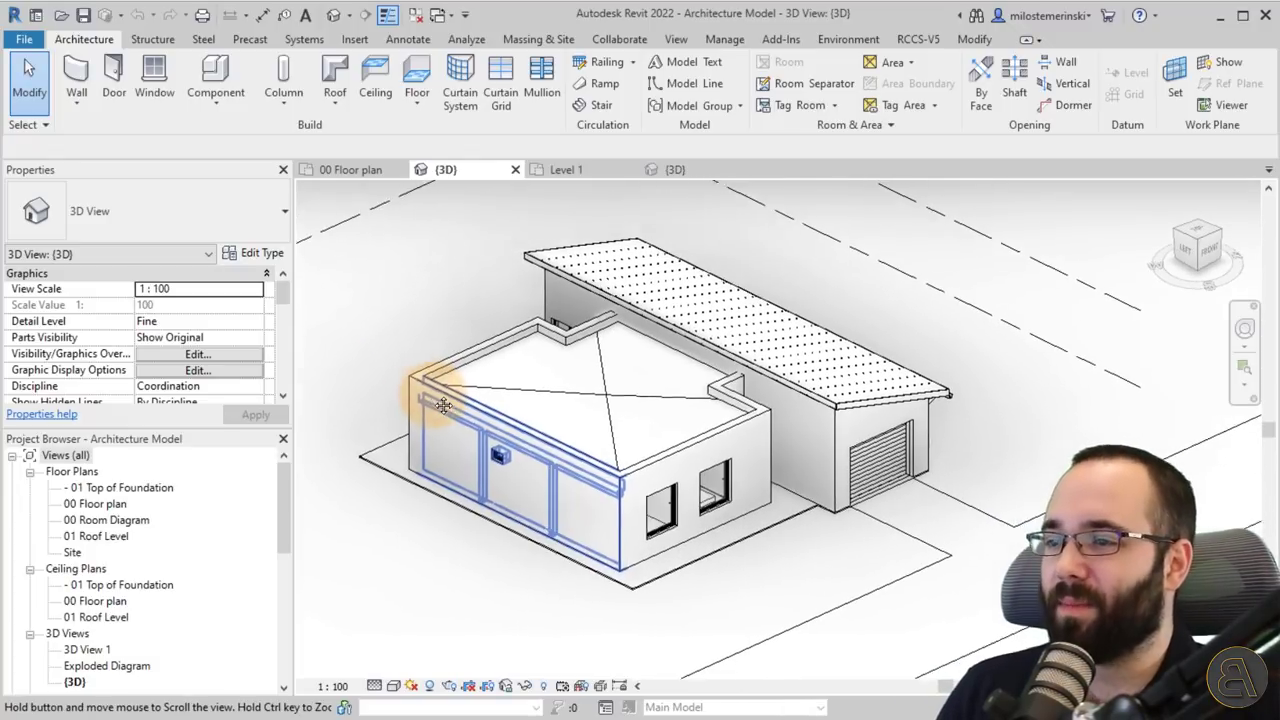
Step: In Revit's Architecture Model, display the installed add-in tools
middle_click_drag(426, 372, 401, 339)
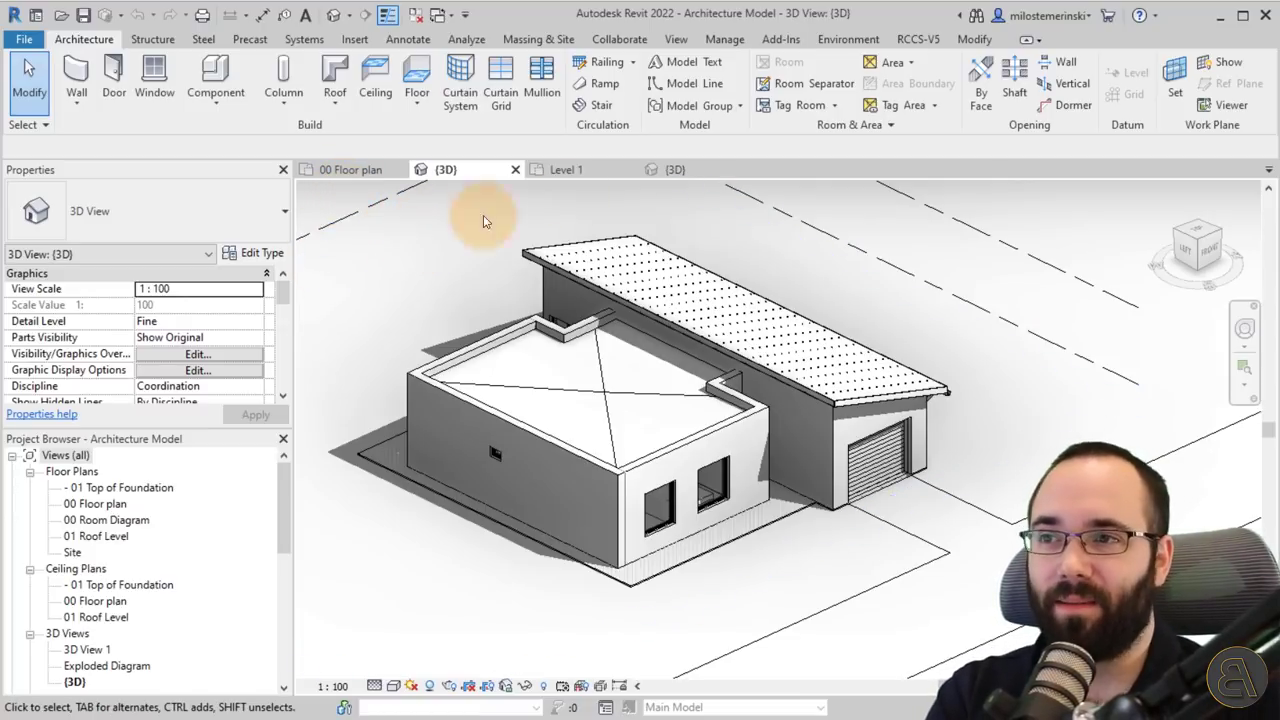
left_click(782, 41)
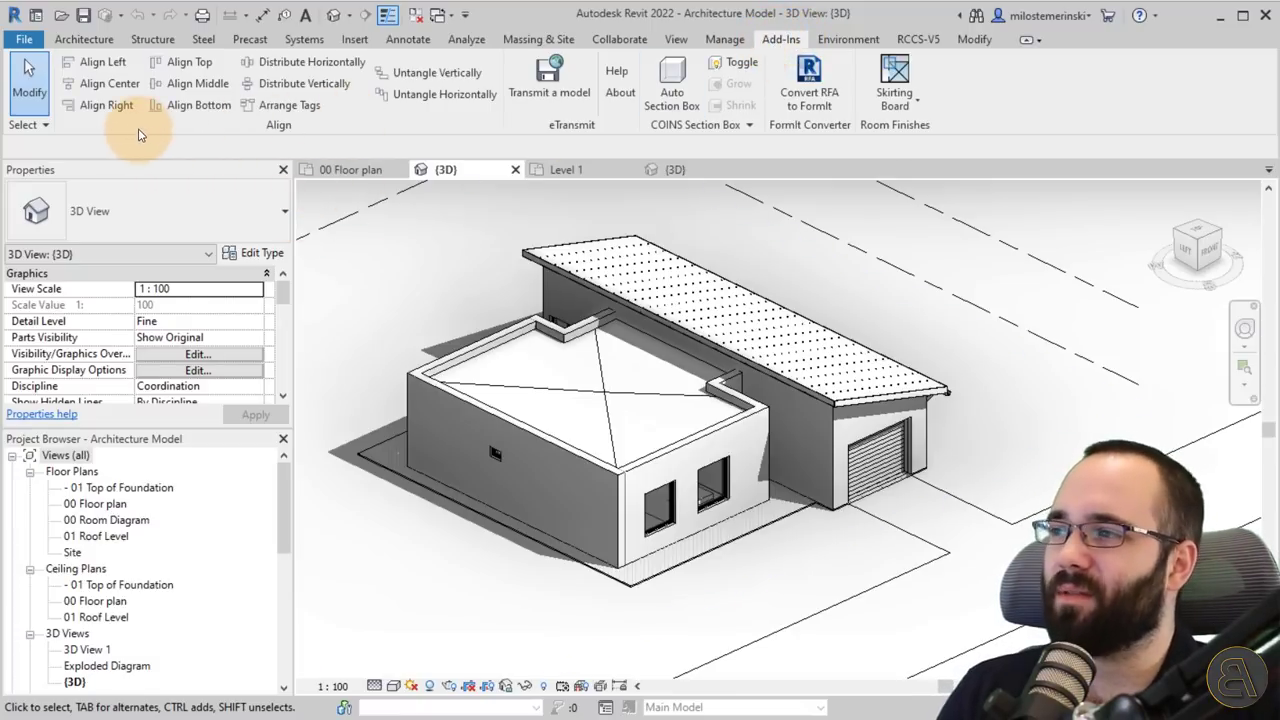
left_click(496, 83)
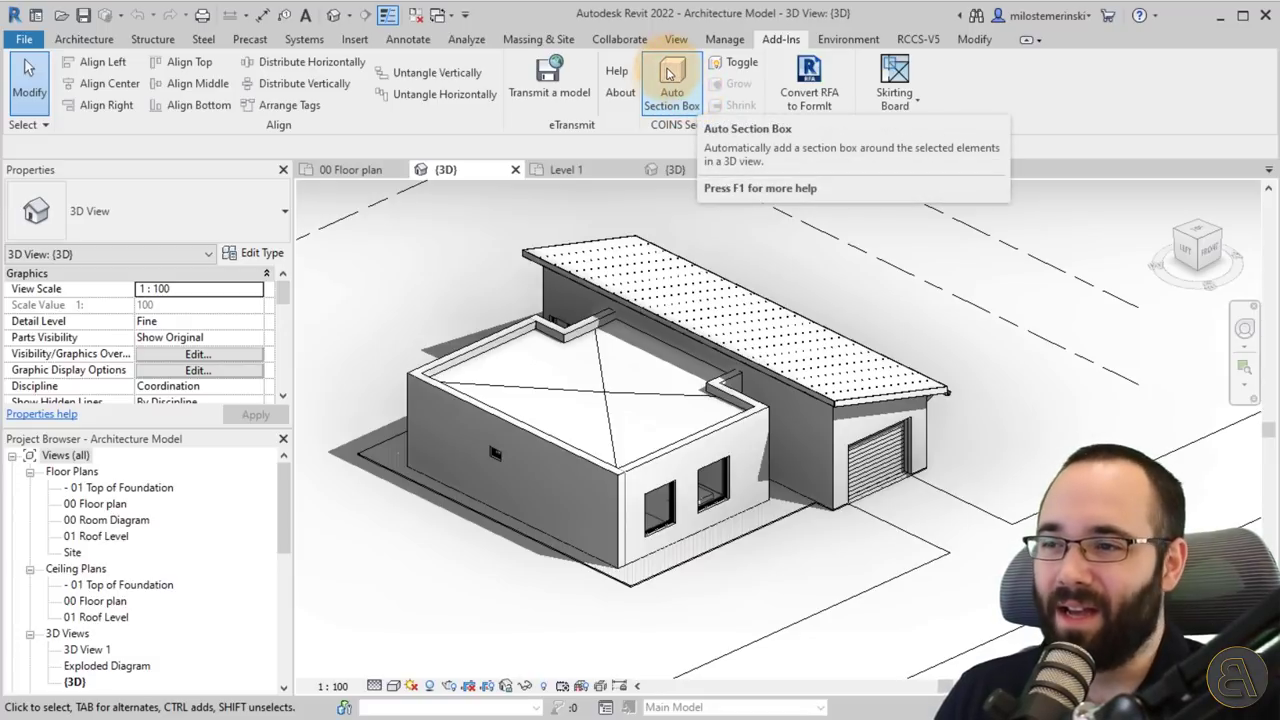
Step: In the 00 Floor plan view, select the living room walls, furniture and other enclosed elements with a selection window
left_click(346, 171)
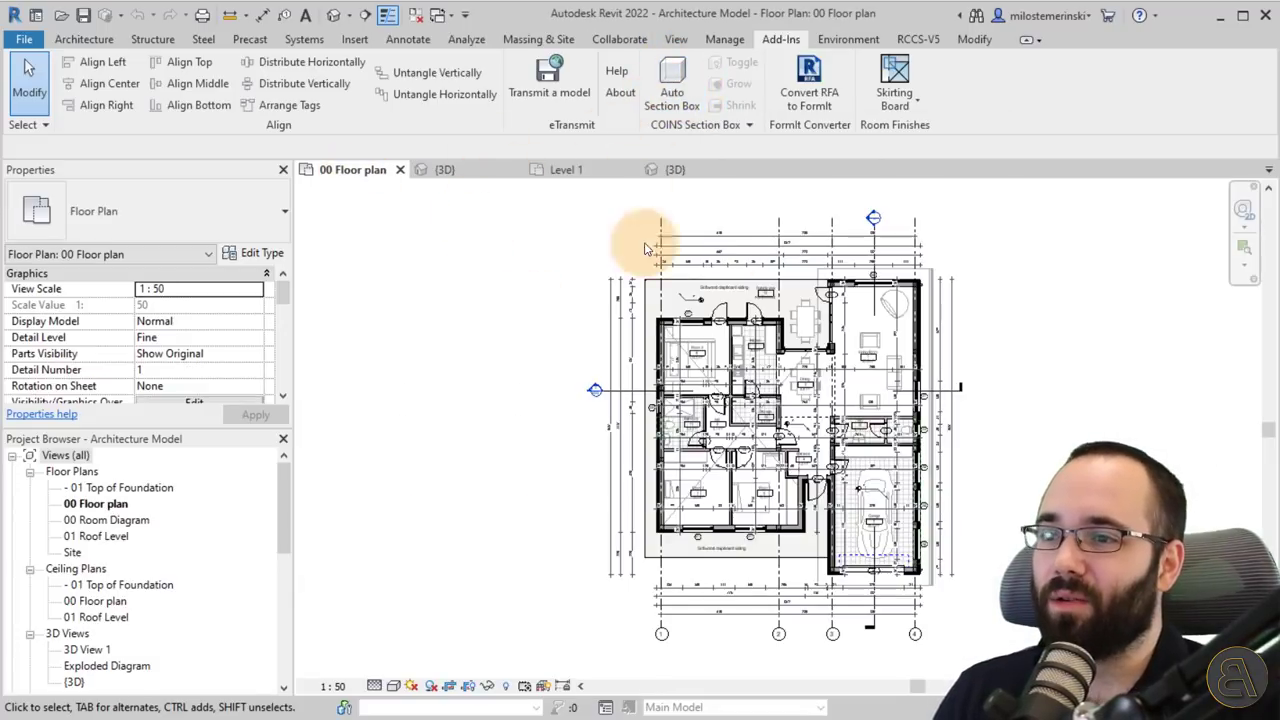
scroll(971, 363, "up", 5)
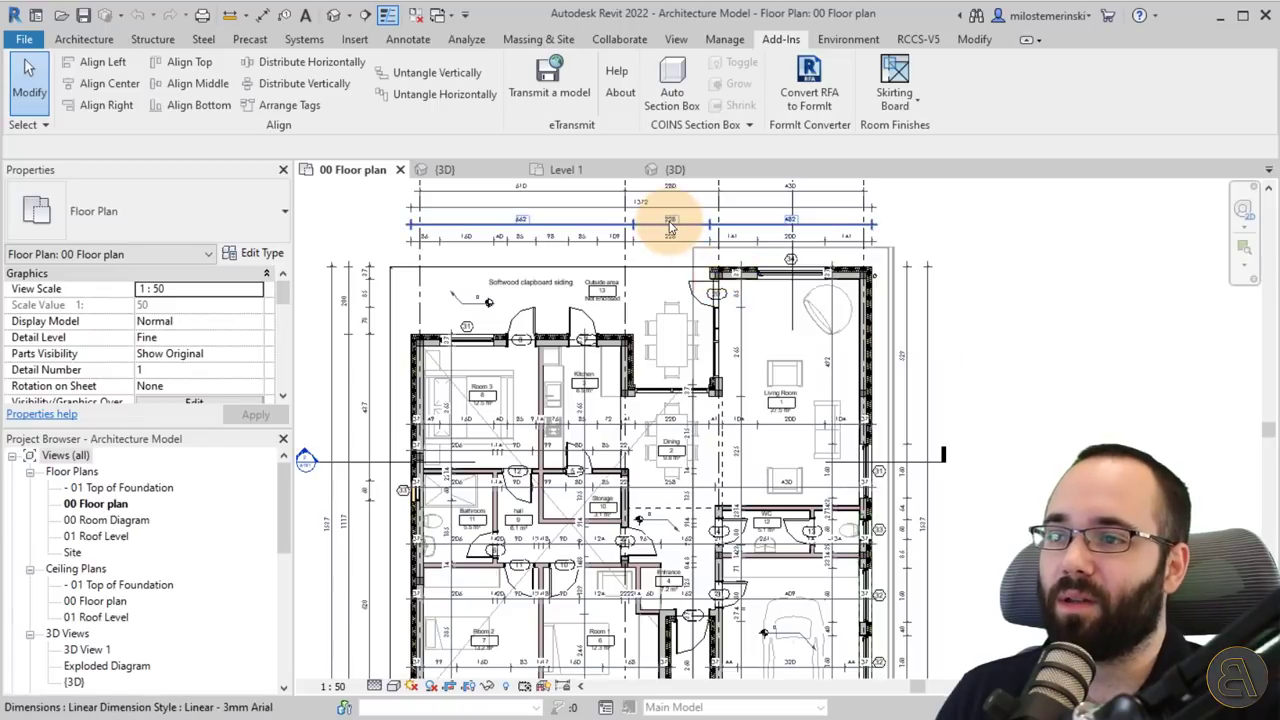
middle_click_drag(666, 223, 678, 307)
left_click_drag(661, 212, 914, 517)
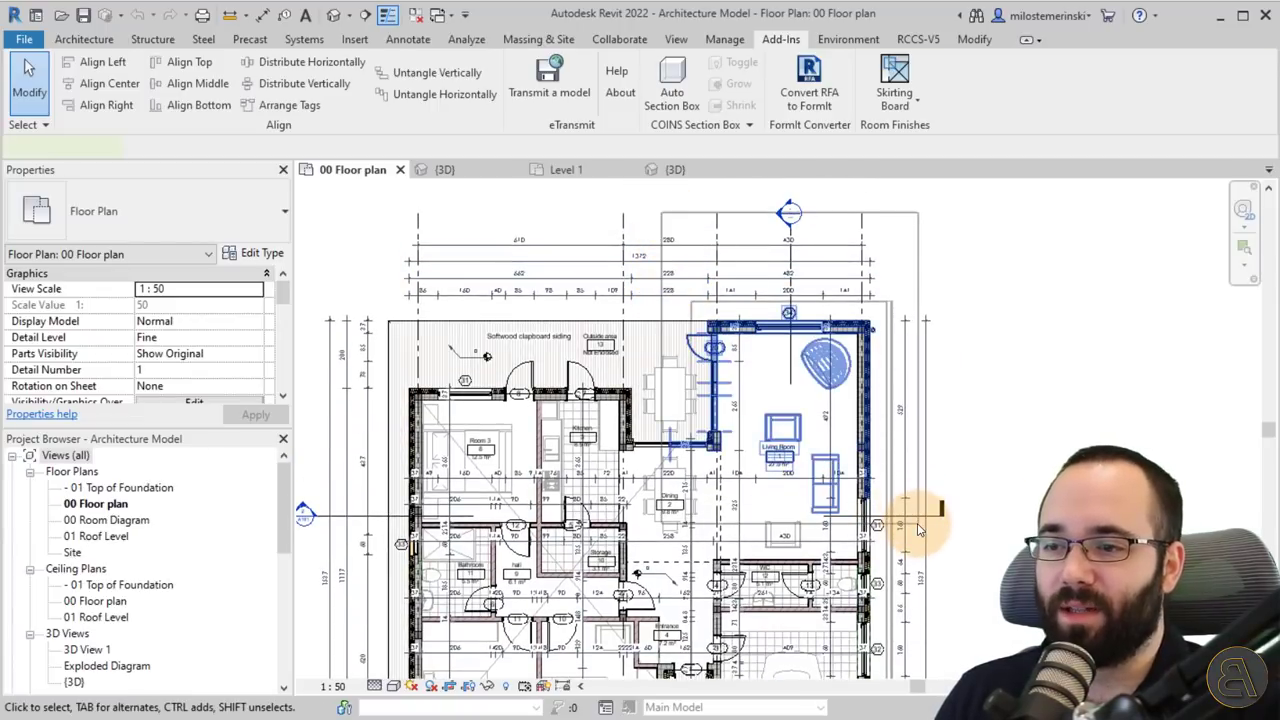
Step: Start the Auto Section Box tool for the selected living room elements in the {3D} view
left_click(445, 170)
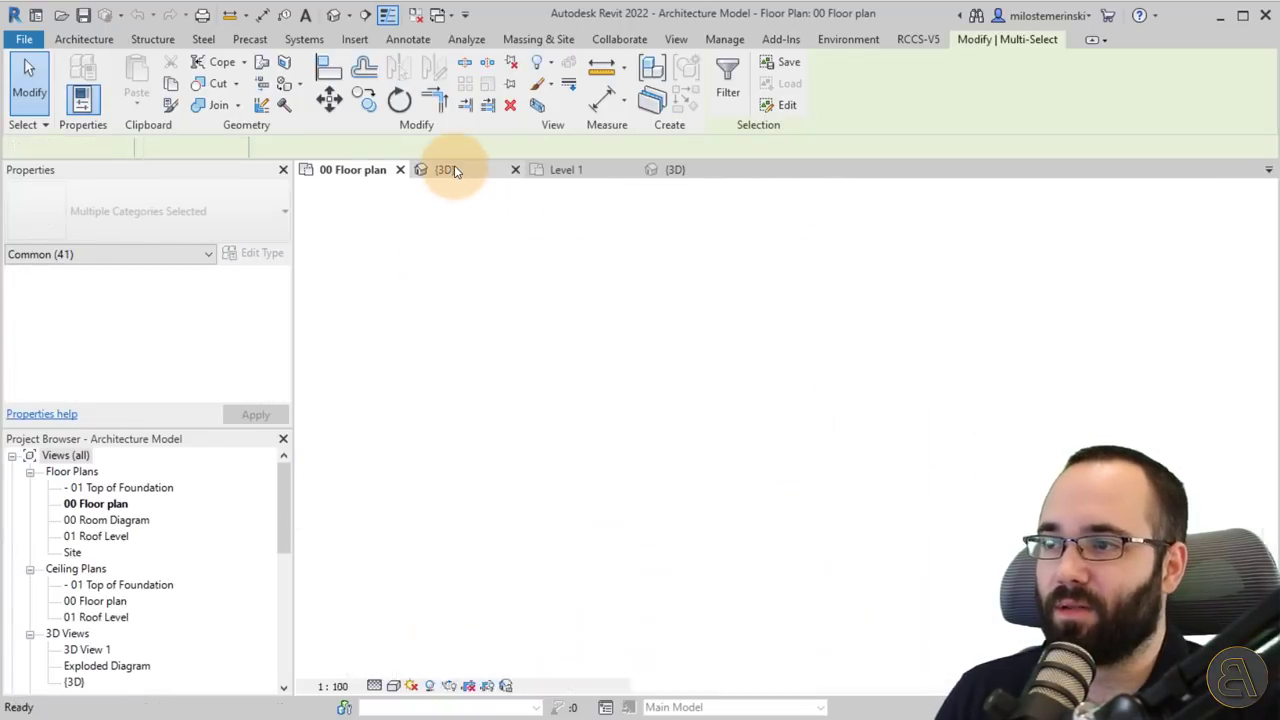
left_click(775, 42)
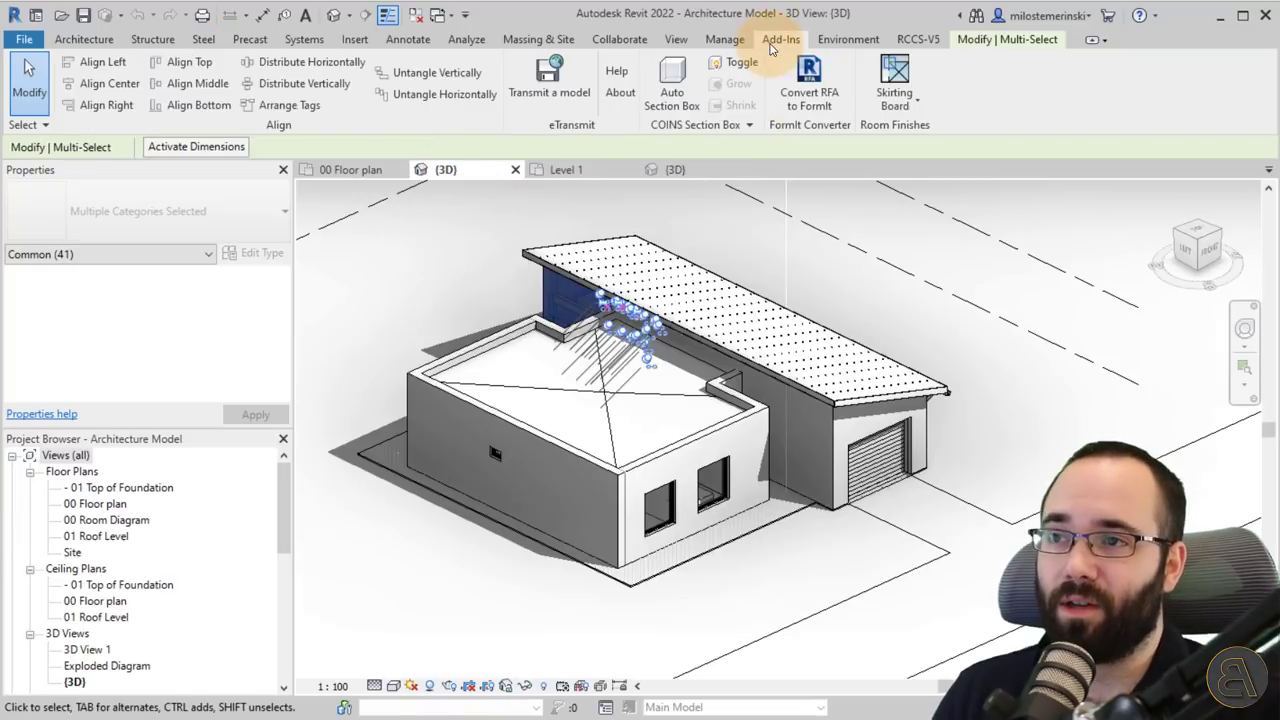
left_click(672, 90)
left_click_drag(602, 273, 612, 248)
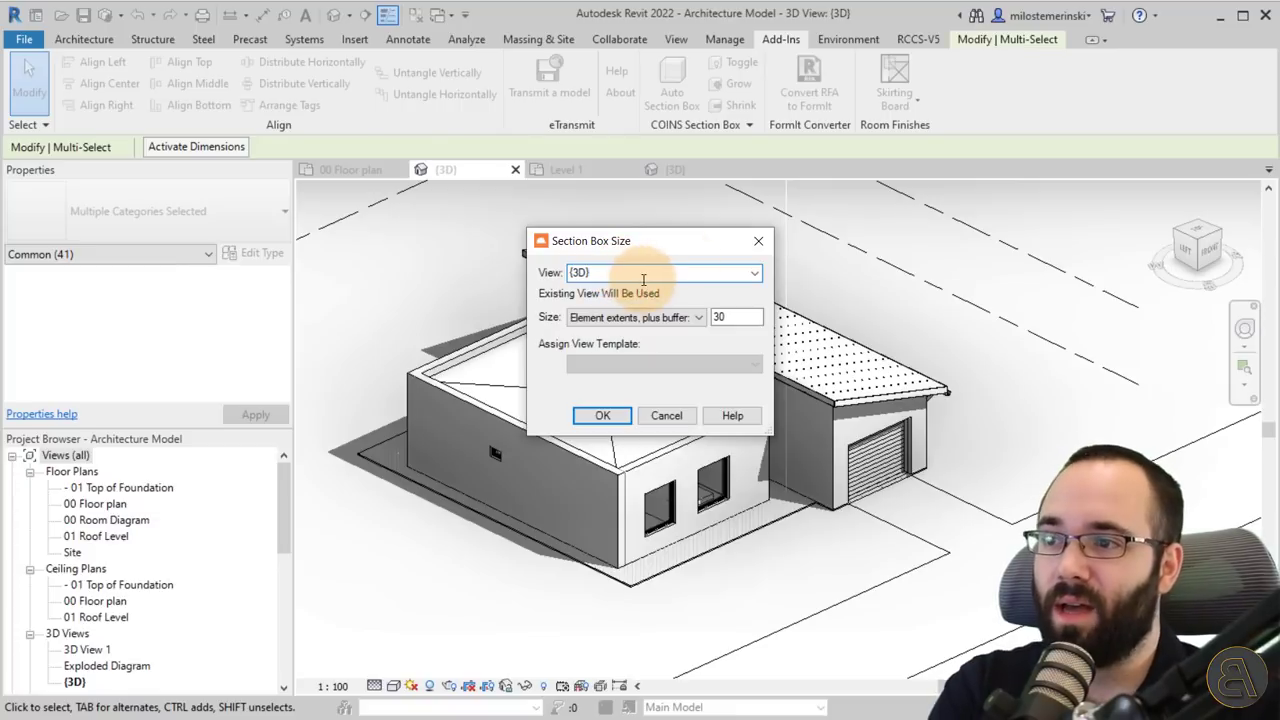
Step: Try the Specified size option for the section box and return to Element extents, plus buffer
left_click(752, 274)
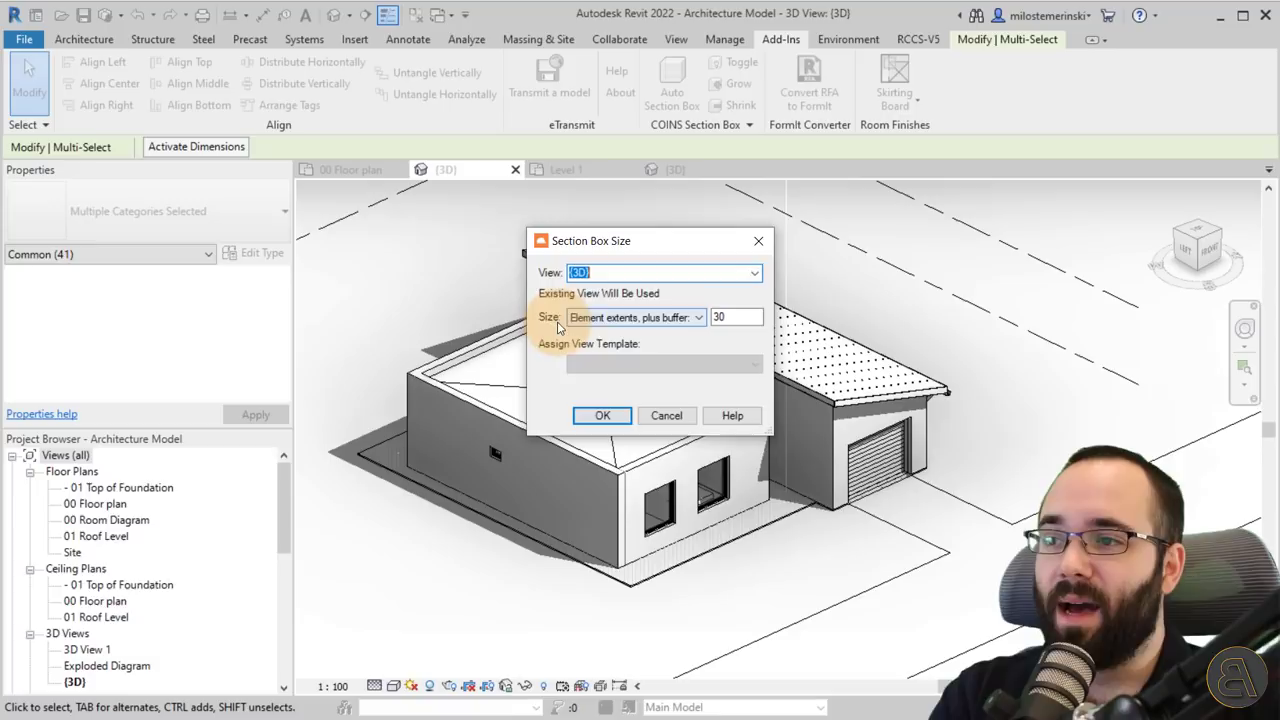
left_click(648, 319)
left_click(605, 334)
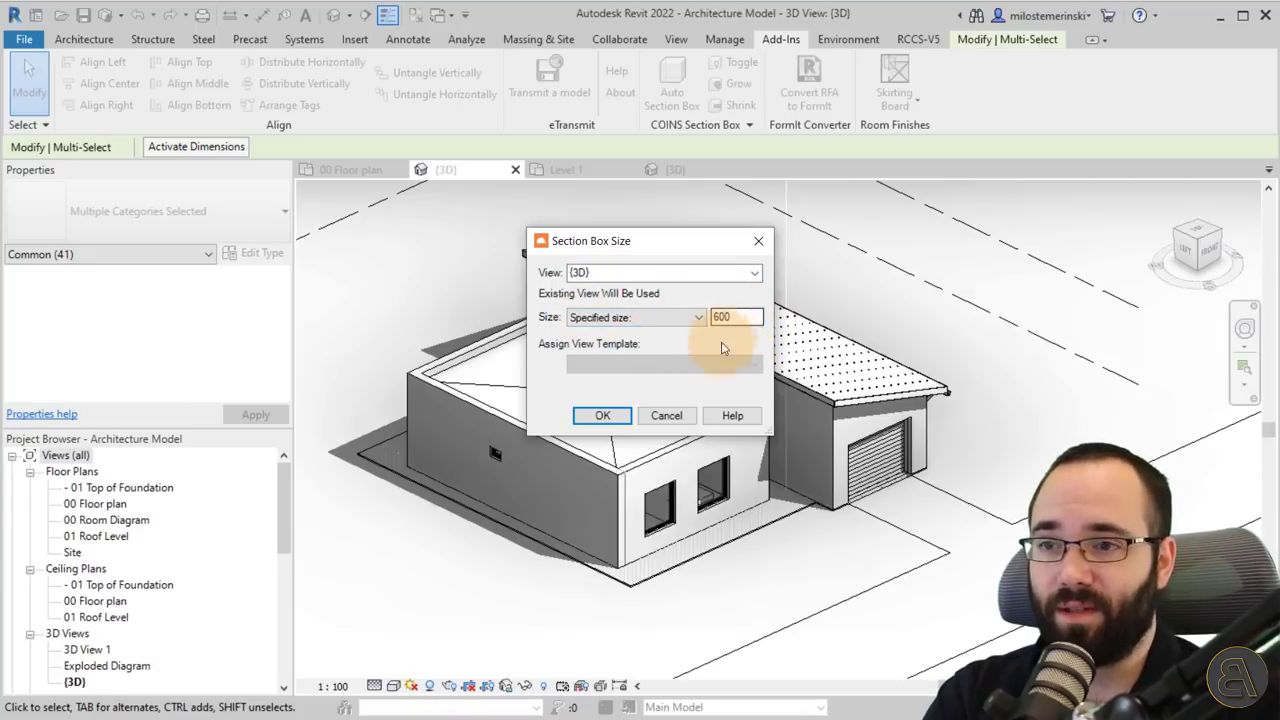
left_click(616, 319)
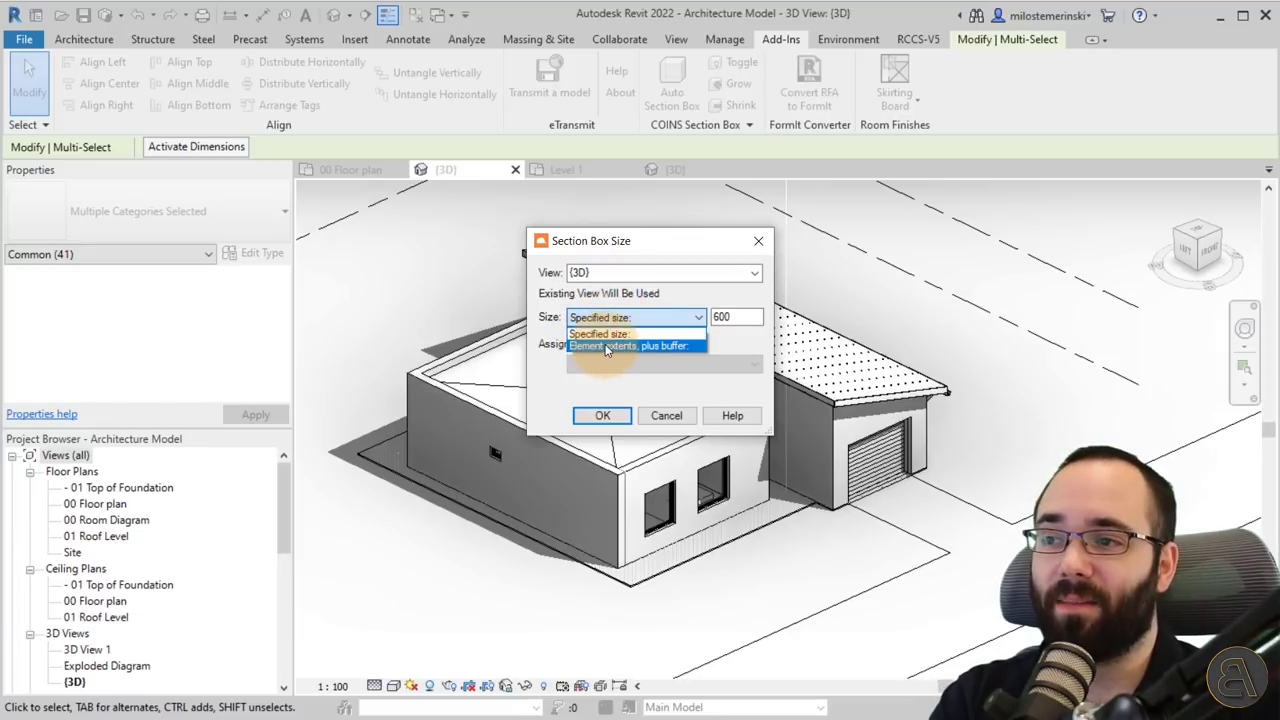
left_click(632, 345)
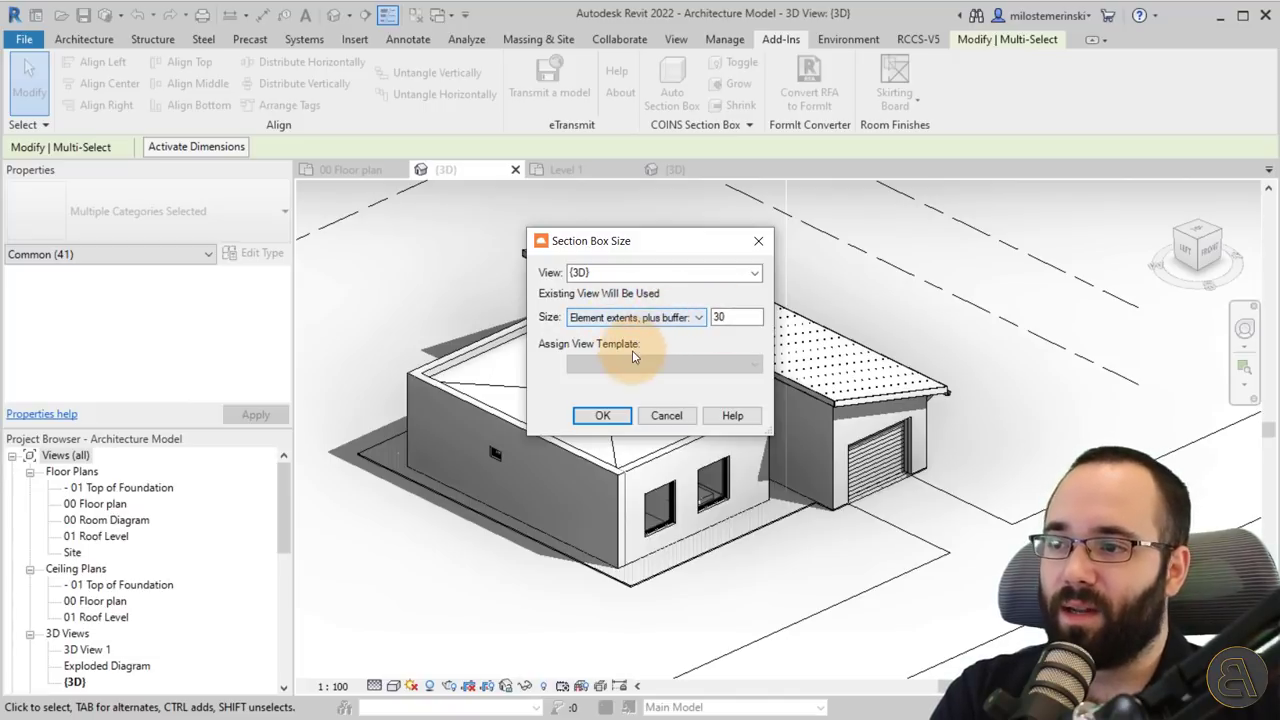
Step: Create the section box in the {3D} view from the element extents plus a buffer of 30, and clear the selection
left_click(606, 424)
middle_click_drag(606, 424, 731, 443, "shift")
middle_click_drag(682, 490, 950, 490, "shift")
left_click(852, 632)
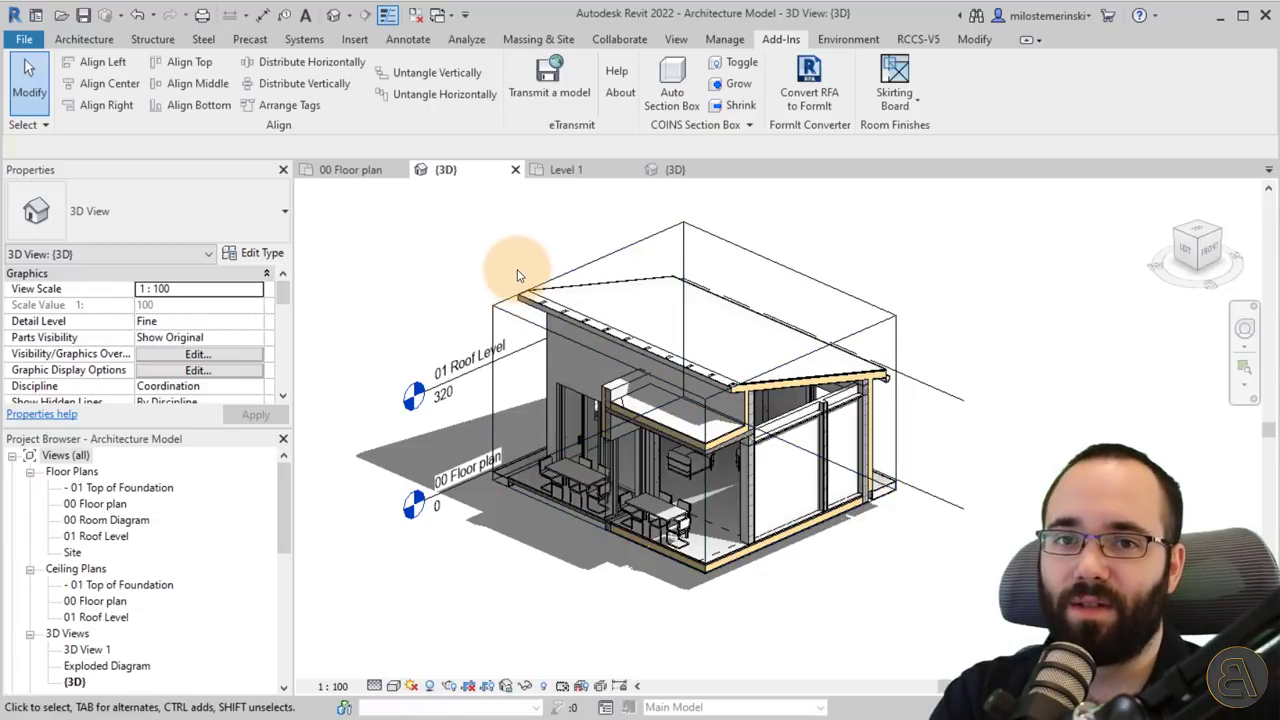
Step: Toggle the section box off and back on, and enlarge it with the COINS Grow tool
left_click(737, 66)
left_click(740, 66)
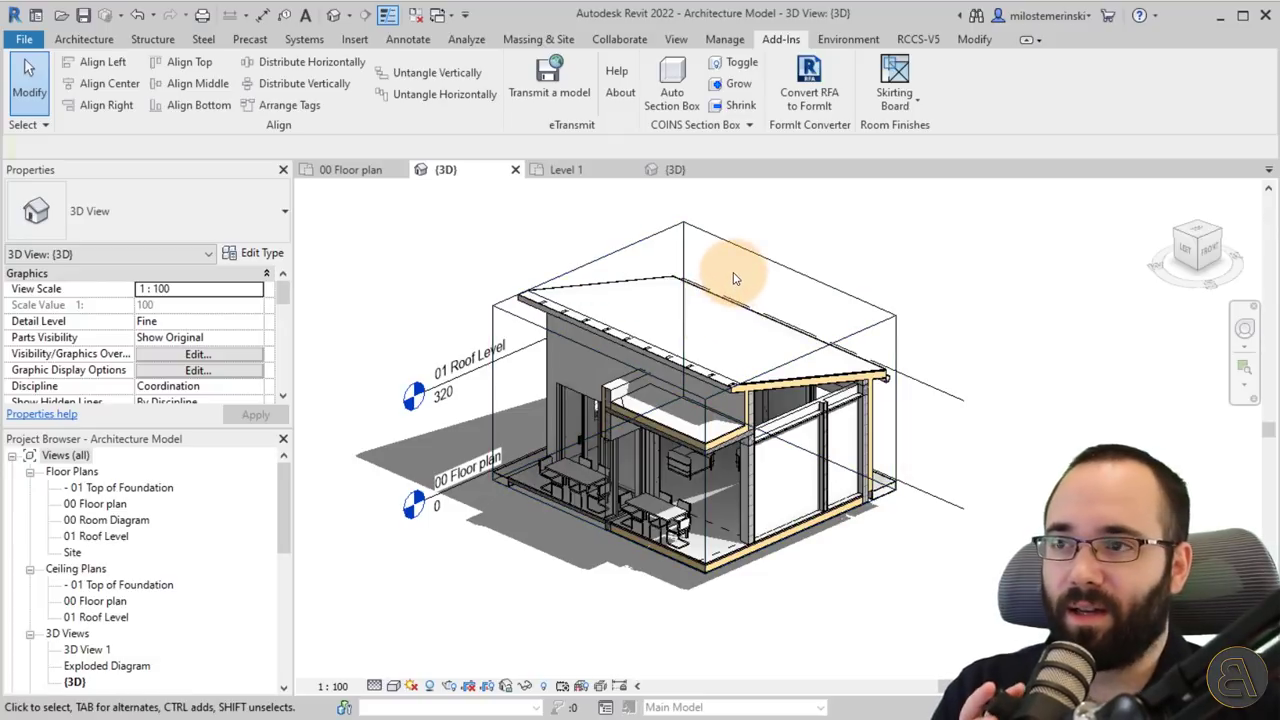
left_click(738, 85)
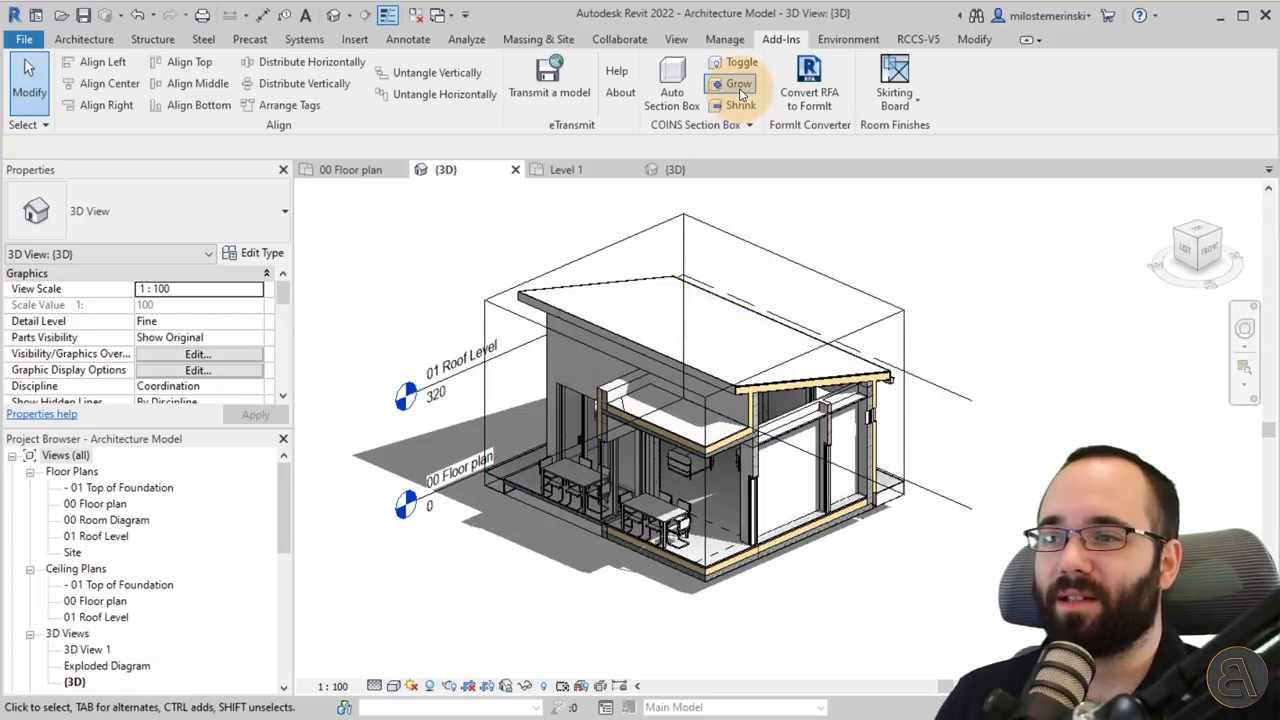
Step: Enlarge the section box once more with COINS Grow, and reduce it by several increments with Shrink
left_click(740, 88)
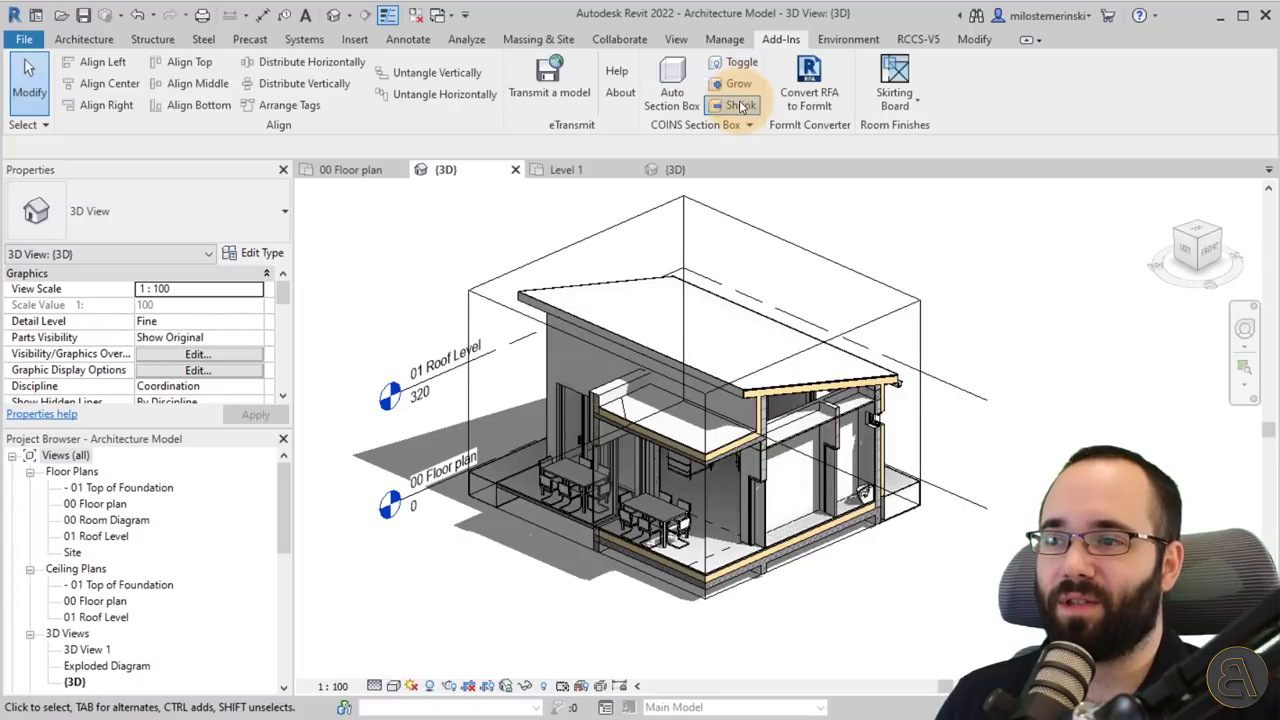
left_click(740, 106)
left_click(740, 106)
left_click(740, 106)
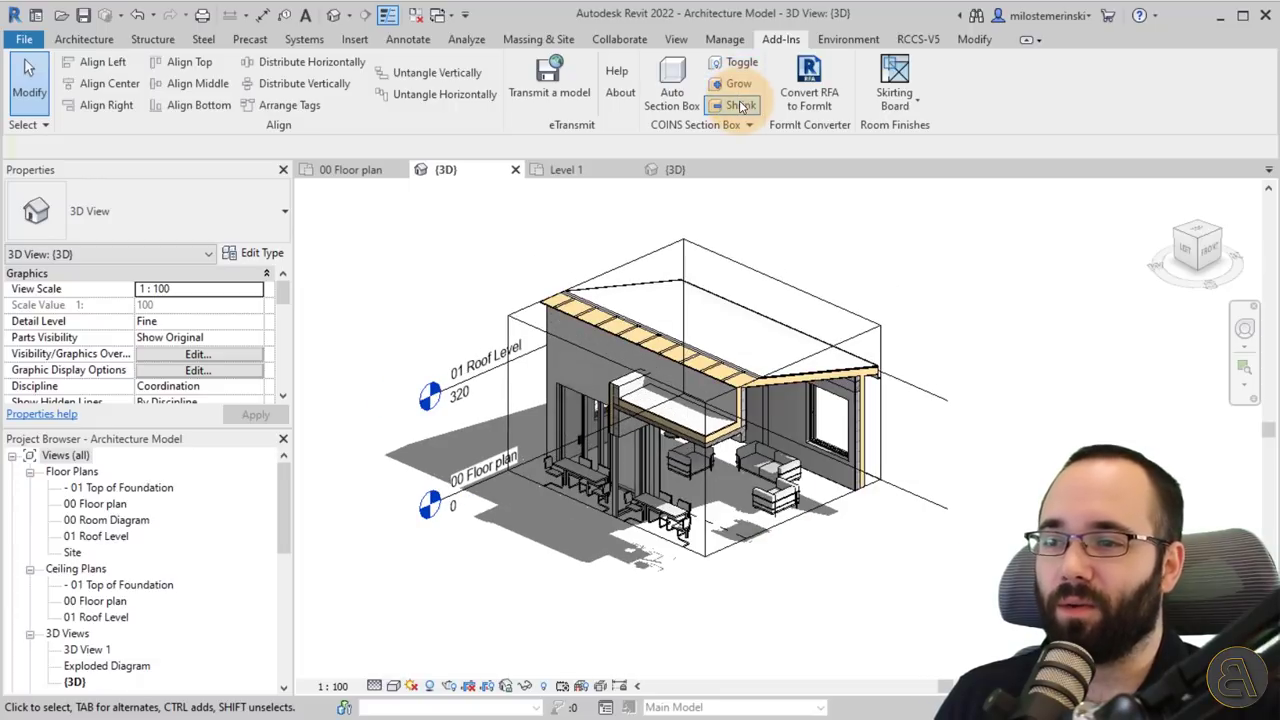
middle_click_drag(770, 420, 890, 535, "shift")
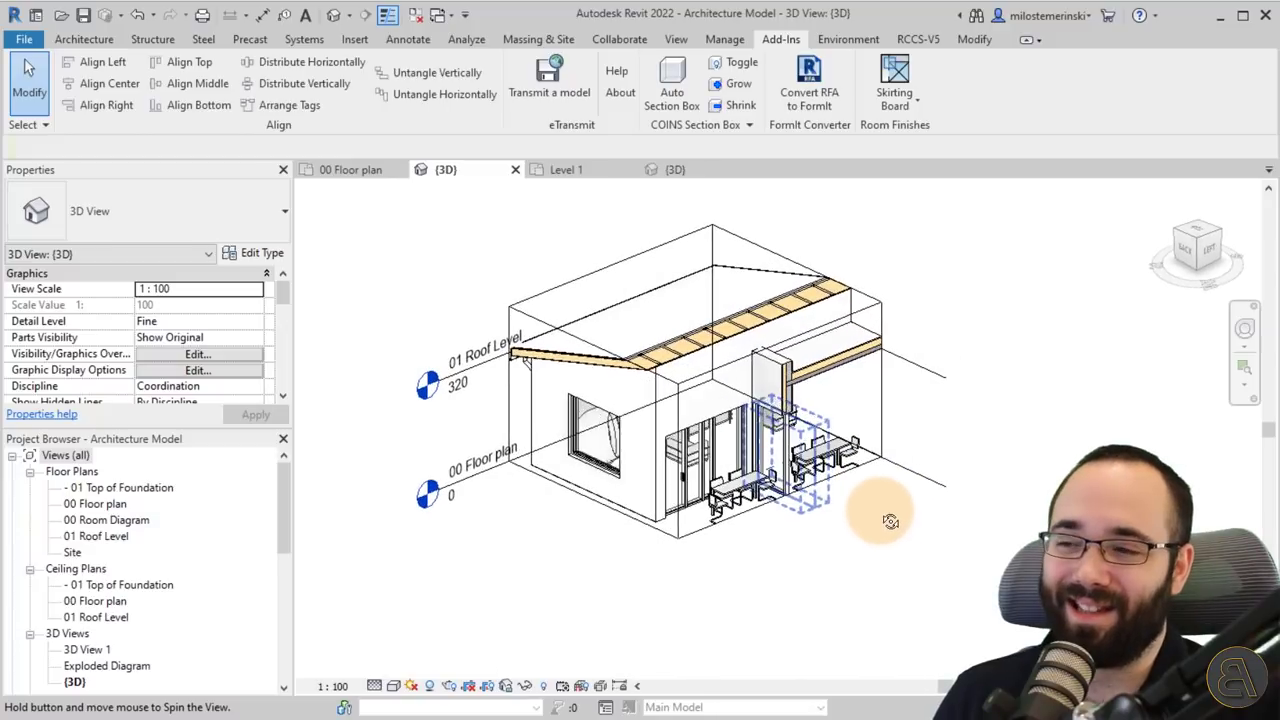
Step: Select the section box, extend its lower and upper faces with the shape handles, and clear the selection
left_click(685, 565)
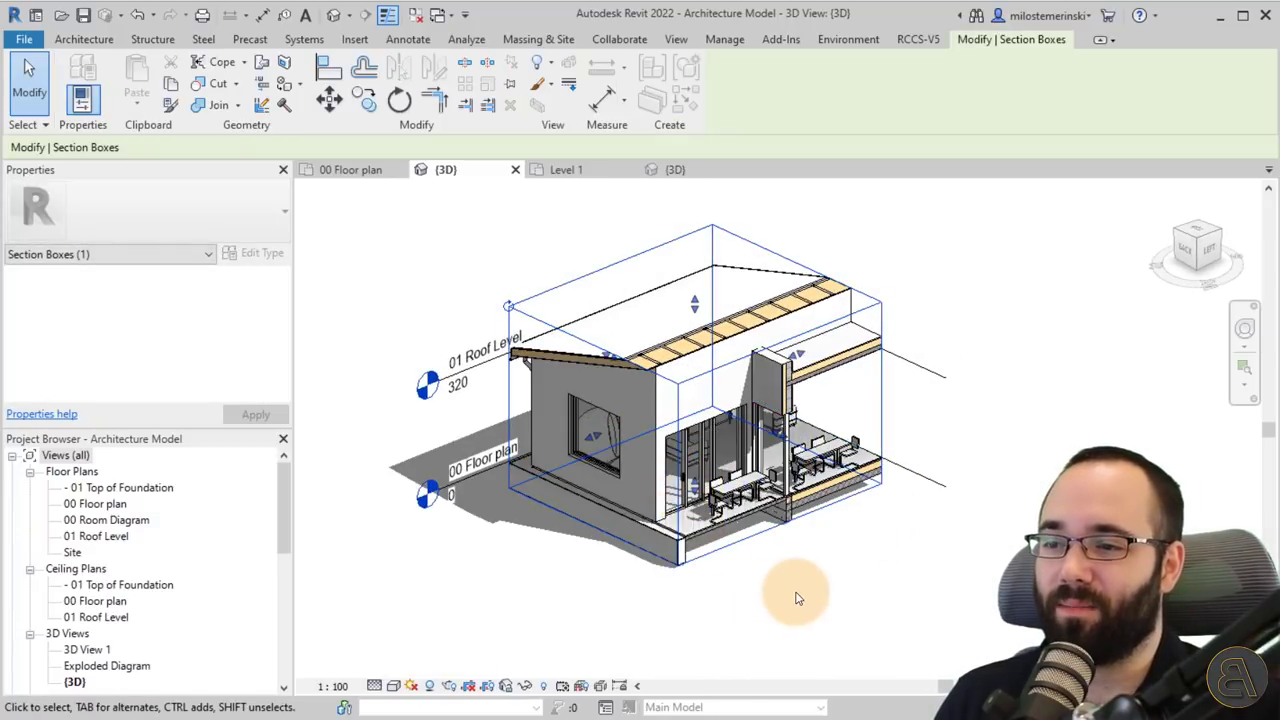
middle_click_drag(794, 591, 575, 560, "shift")
left_click_drag(694, 294, 694, 257)
middle_click_drag(508, 305, 815, 575, "shift")
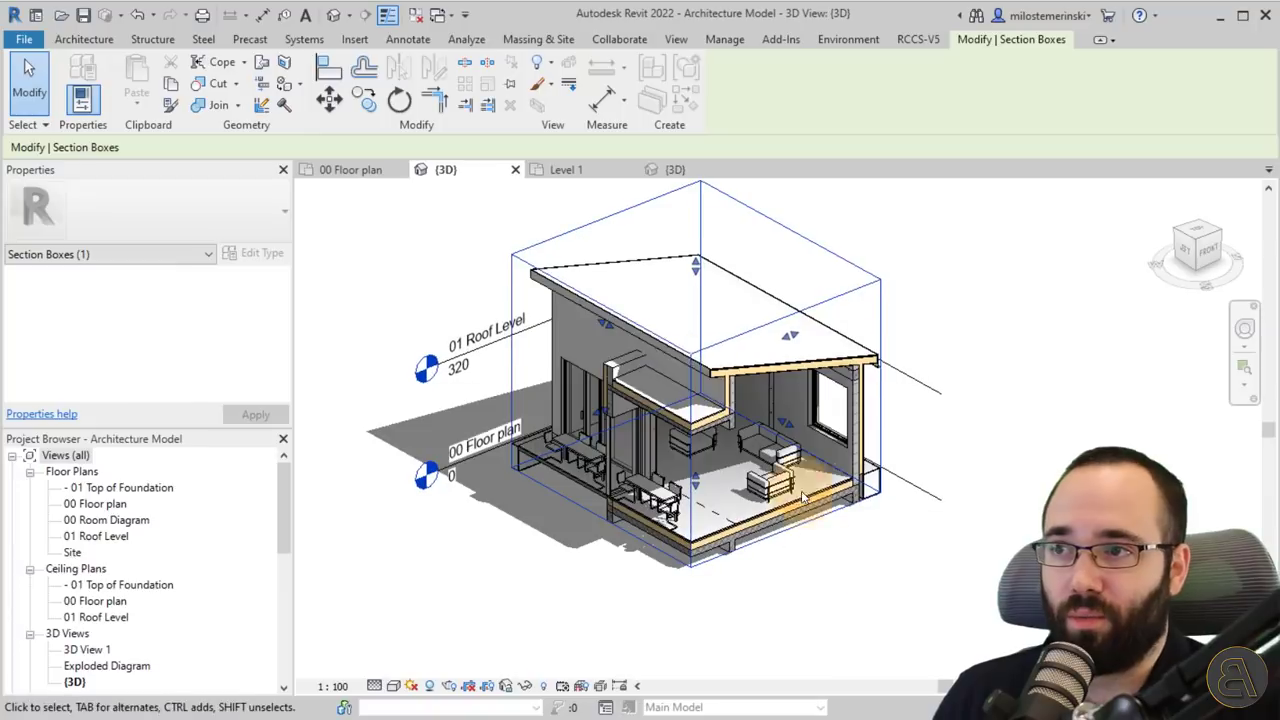
left_click(443, 267)
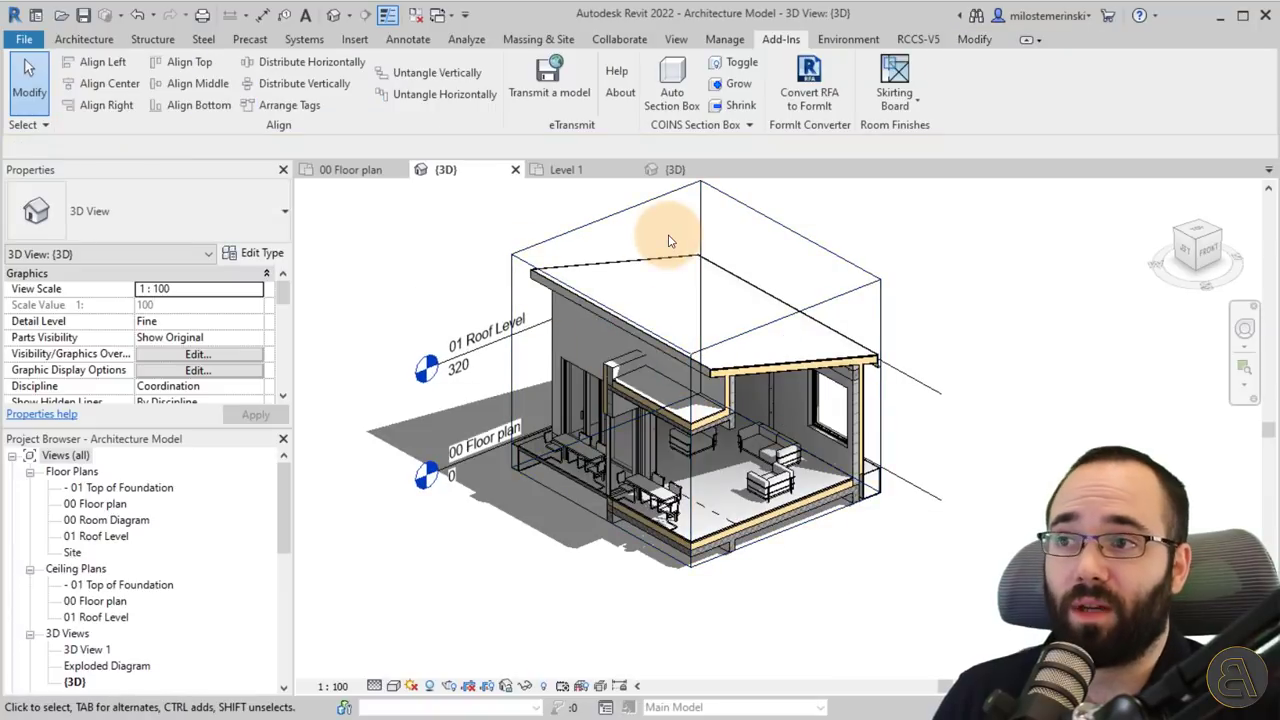
Step: Create an Auto Section Box around the sloped roof in the {3D} view, inspect the roof, and clear the selection
left_click(670, 85)
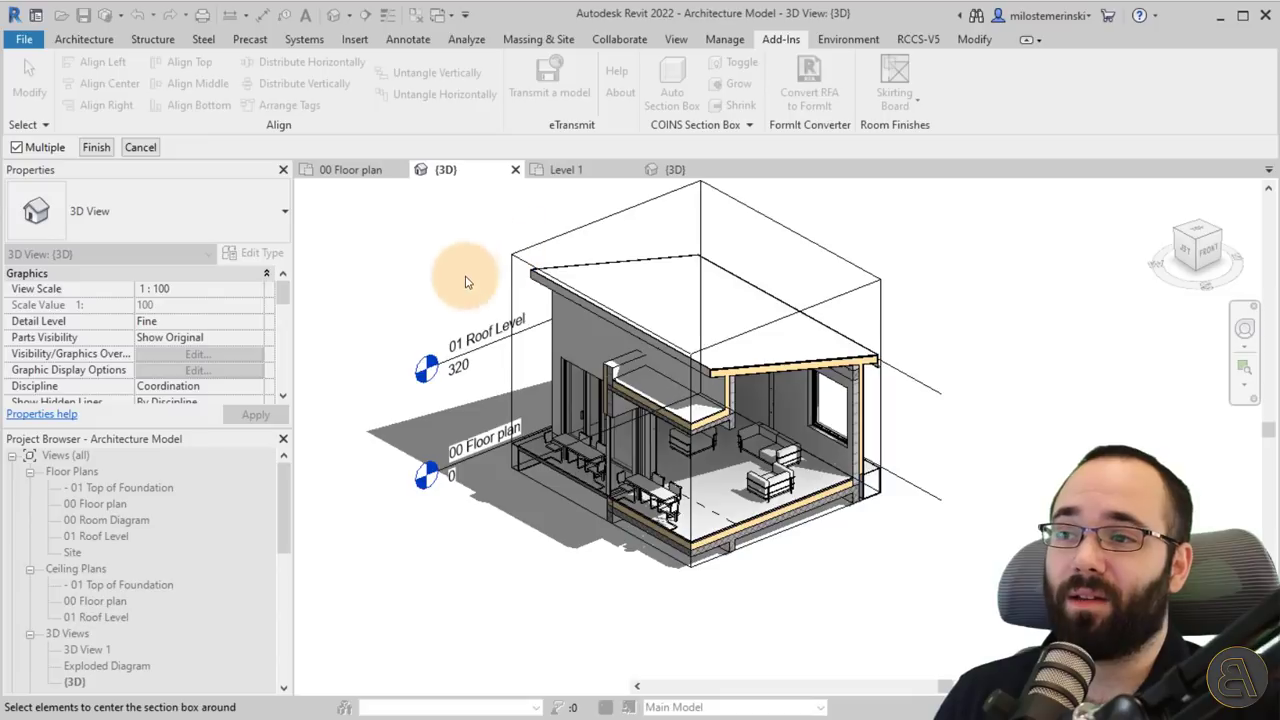
left_click(607, 273)
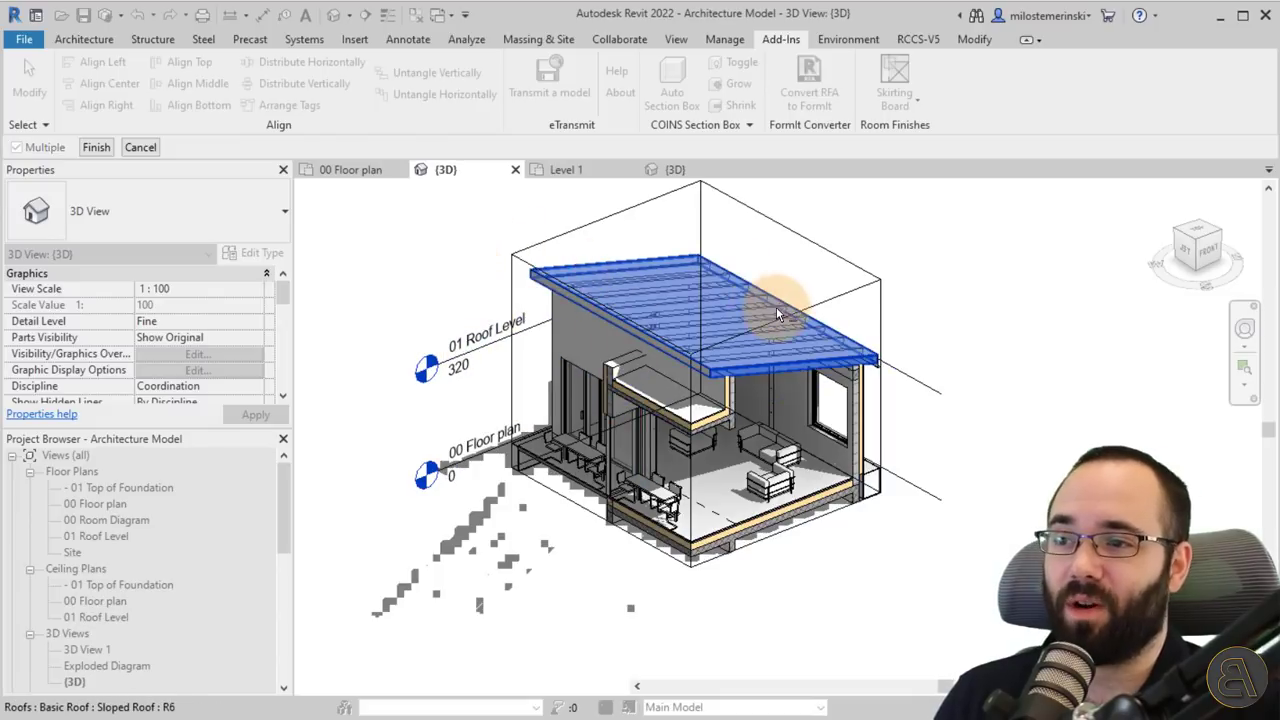
left_click(94, 148)
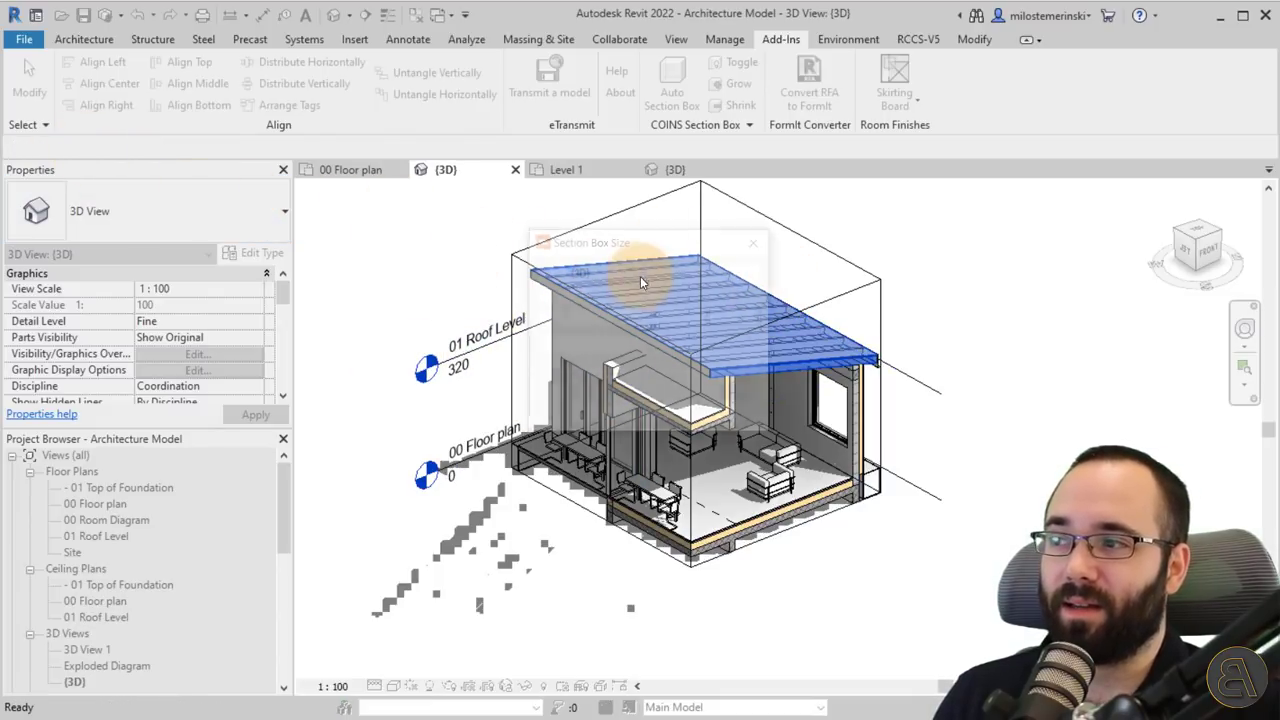
left_click(603, 415)
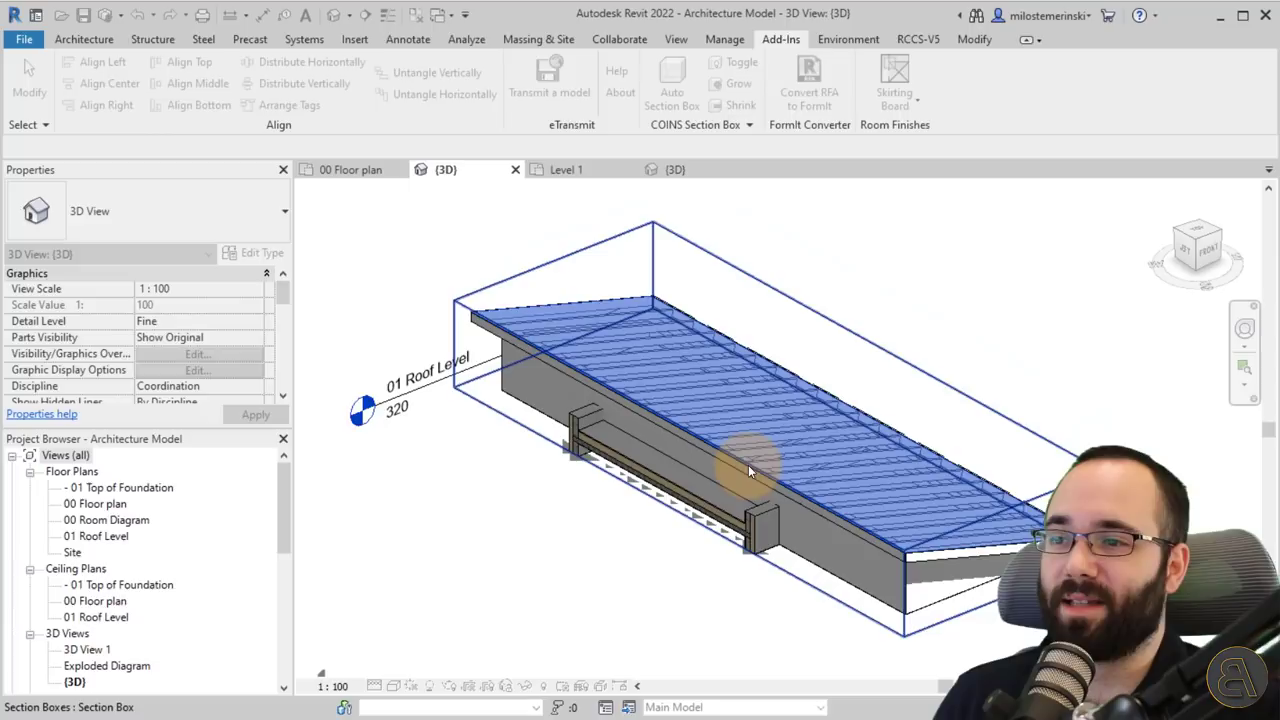
left_click(748, 465)
middle_click_drag(748, 465, 865, 480, "shift")
middle_click_drag(865, 418, 863, 491, "shift")
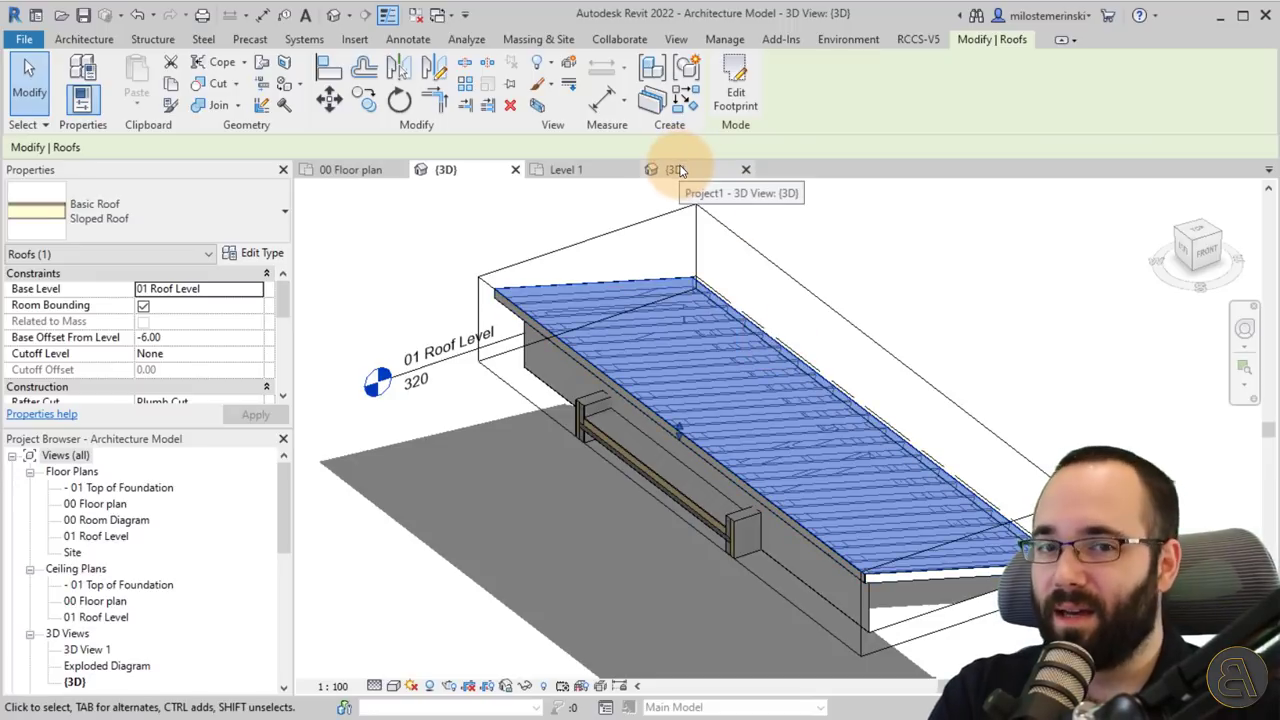
left_click(523, 243)
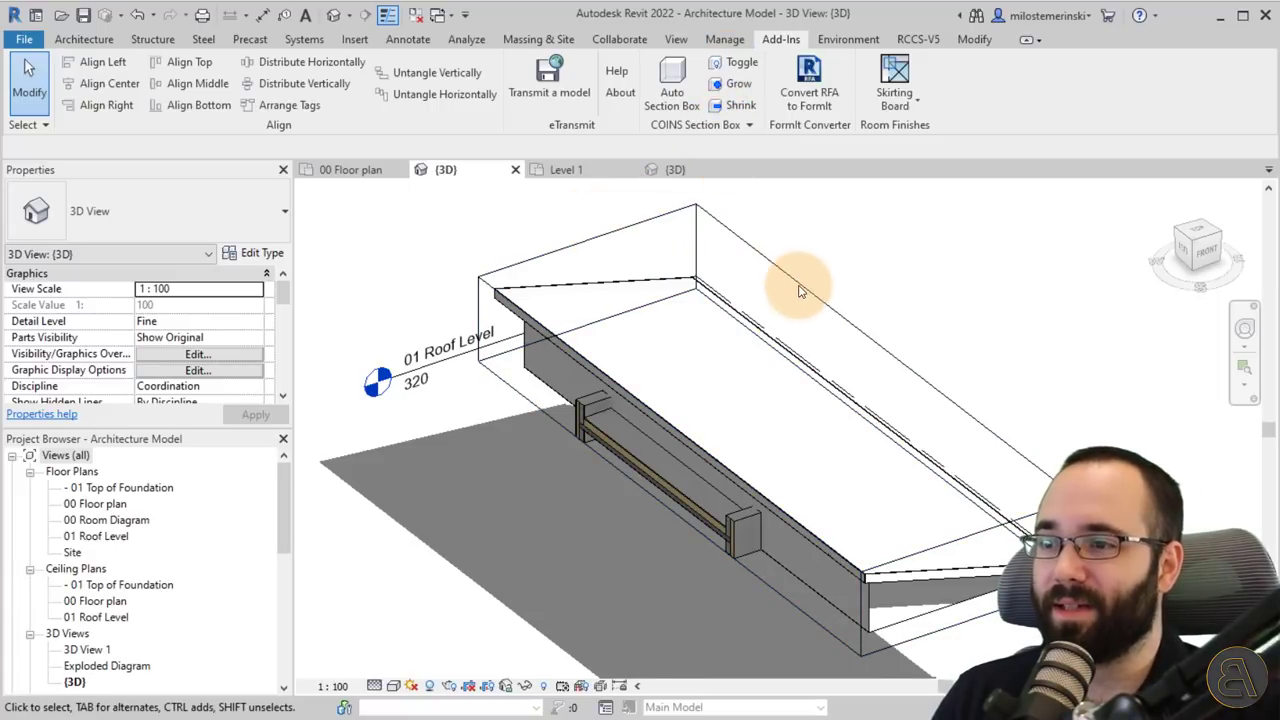
Step: Toggle the section box off in the {3D} view and open the Section 1 view
scroll(800, 290, "down", 6)
mouse_move(717, 389)
middle_mouse_down()
mouse_move(709, 414)
mouse_move(689, 416)
middle_mouse_up()
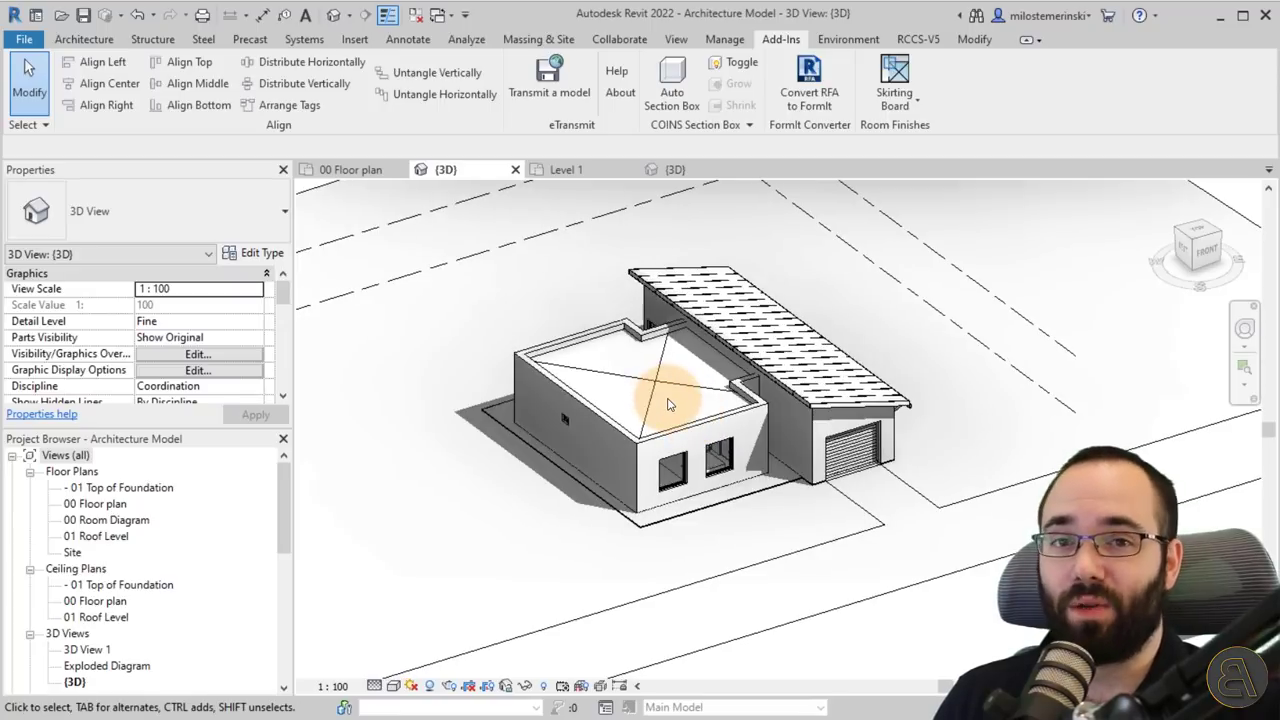
scroll(168, 553, "down", 4)
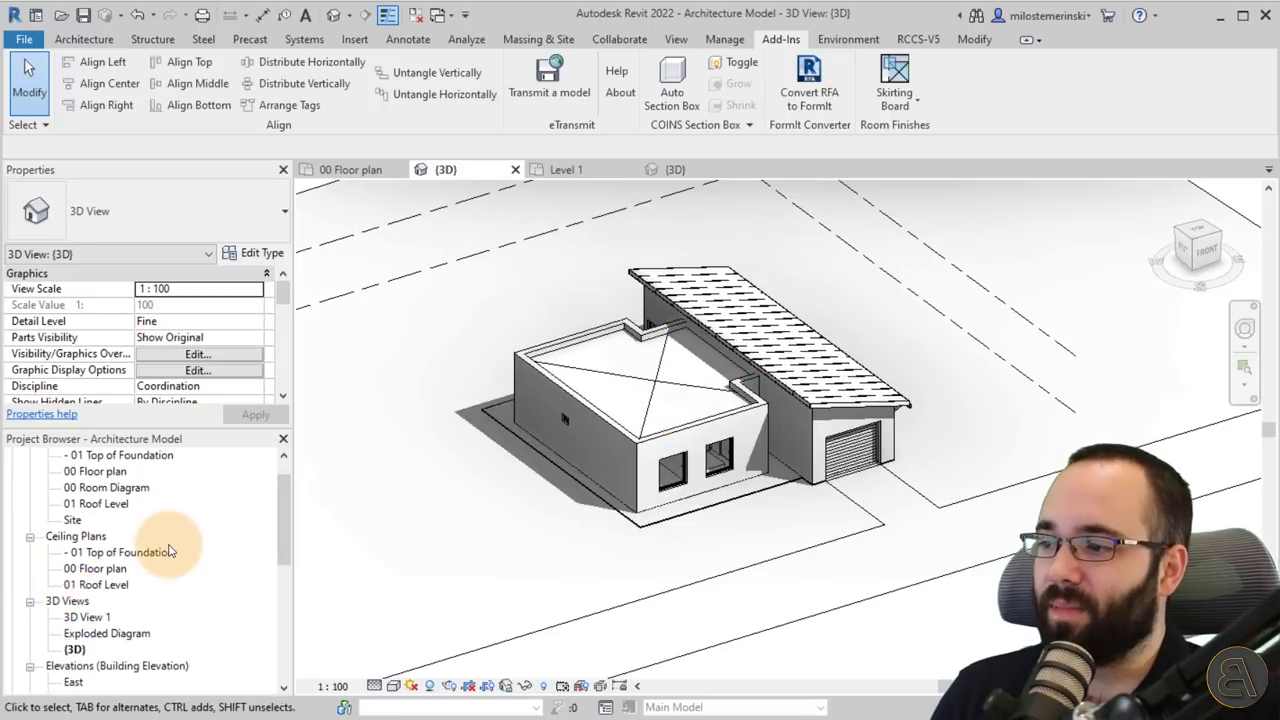
scroll(100, 628, "down", 1)
double_click(86, 649)
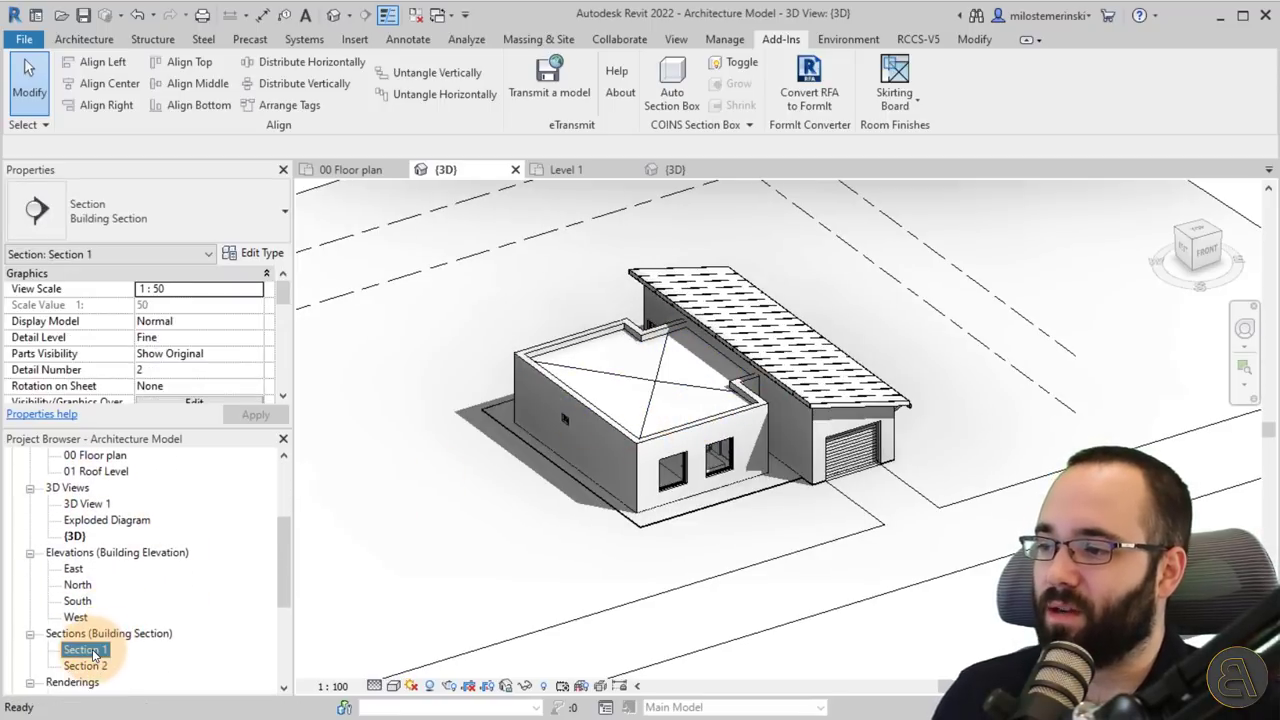
scroll(835, 385, "down", 3)
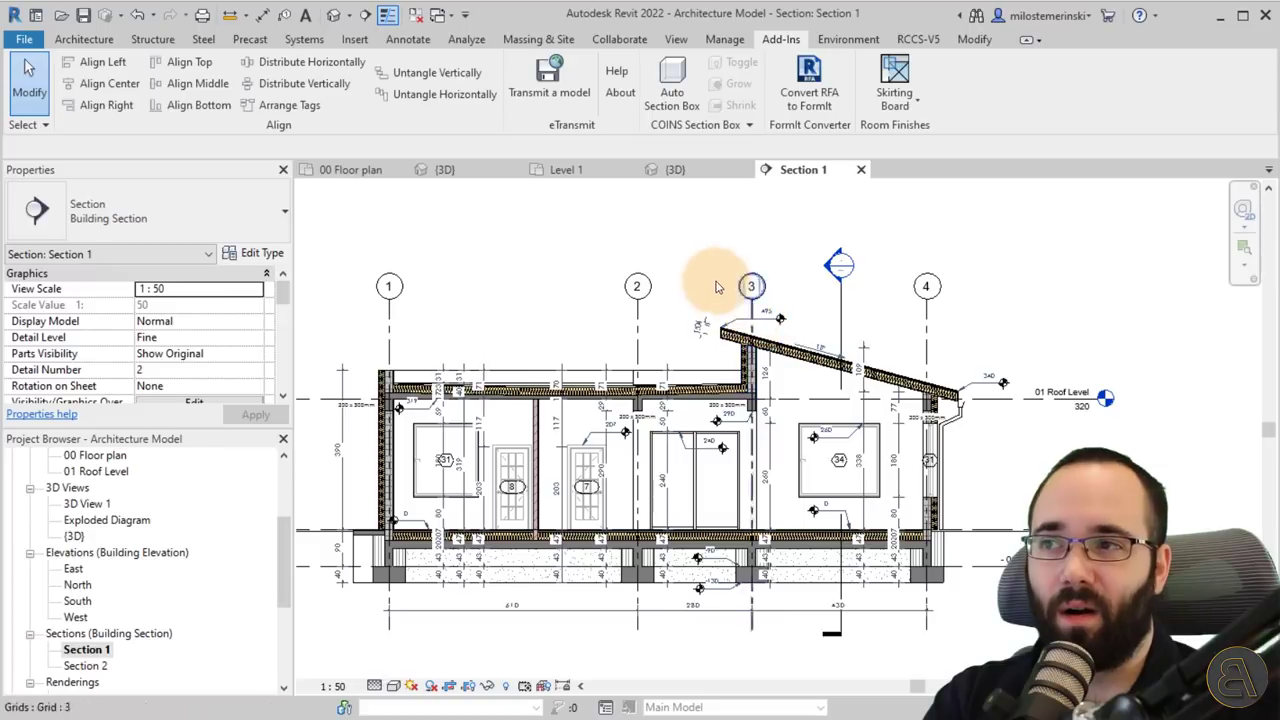
Step: Place a rectangular callout in Section 1 around the junction of the sloped roof and the wall at grid 3
left_click(682, 42)
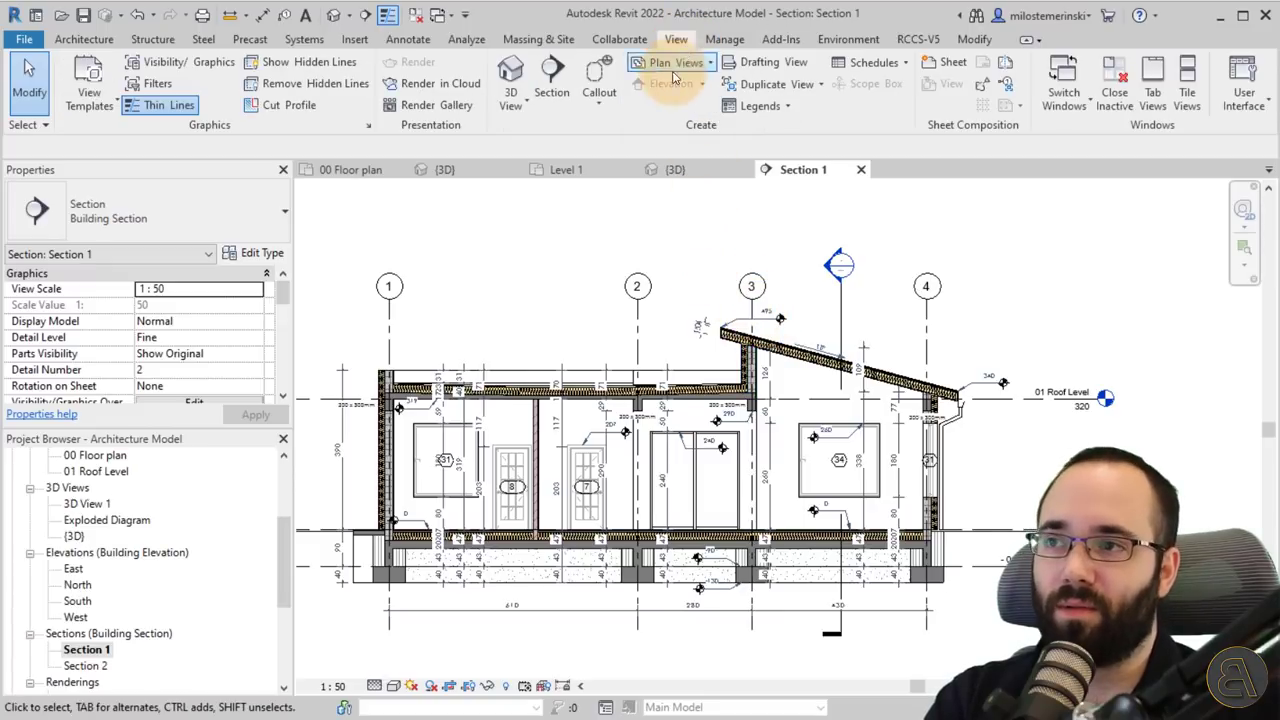
left_click(599, 80)
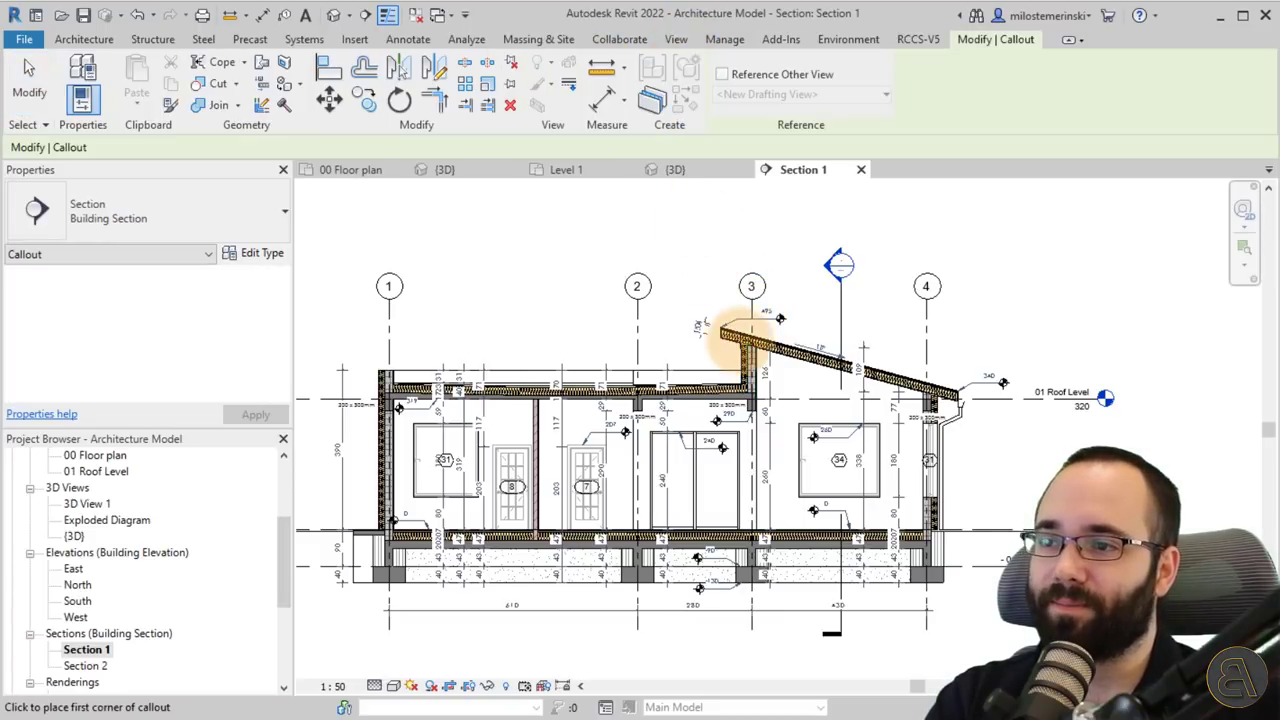
scroll(691, 297, "up", 2)
left_click(691, 297)
left_click(829, 462)
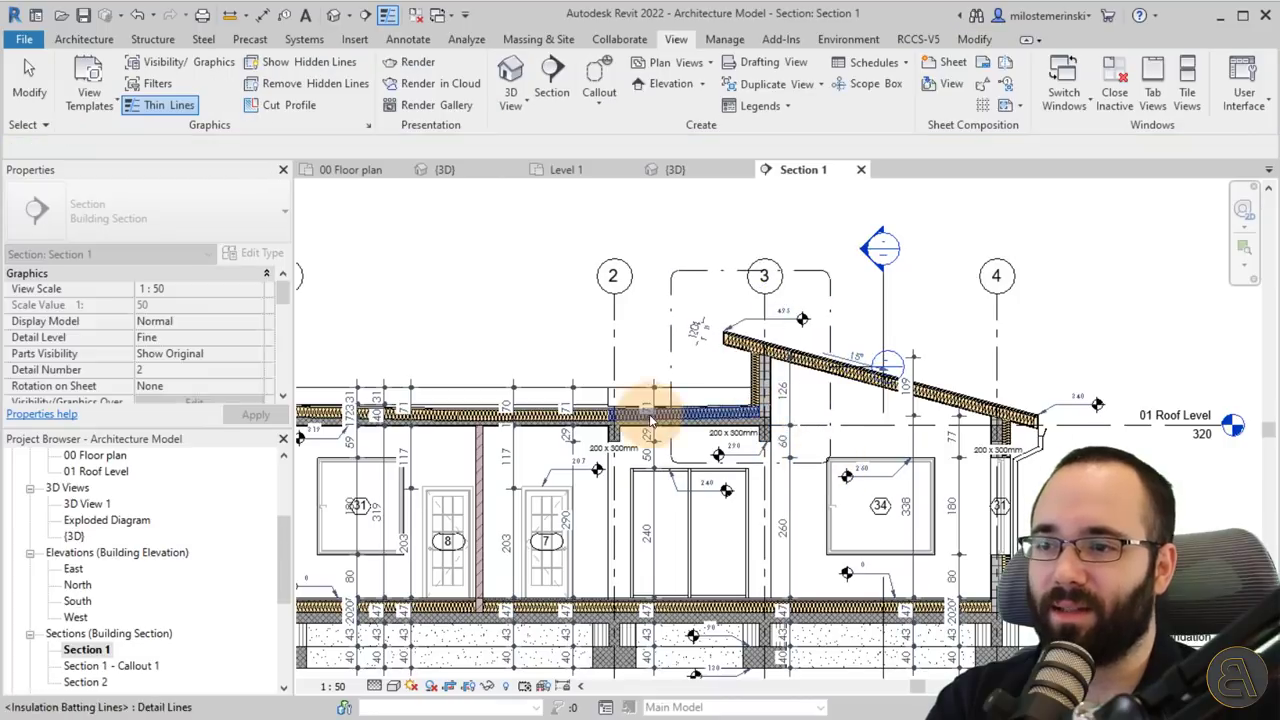
Step: Tighten the callout's boundary on two sides and move its head to the upper corner near grid 2
left_click(702, 271)
left_click_drag(757, 271, 750, 309)
left_click_drag(672, 388, 686, 387)
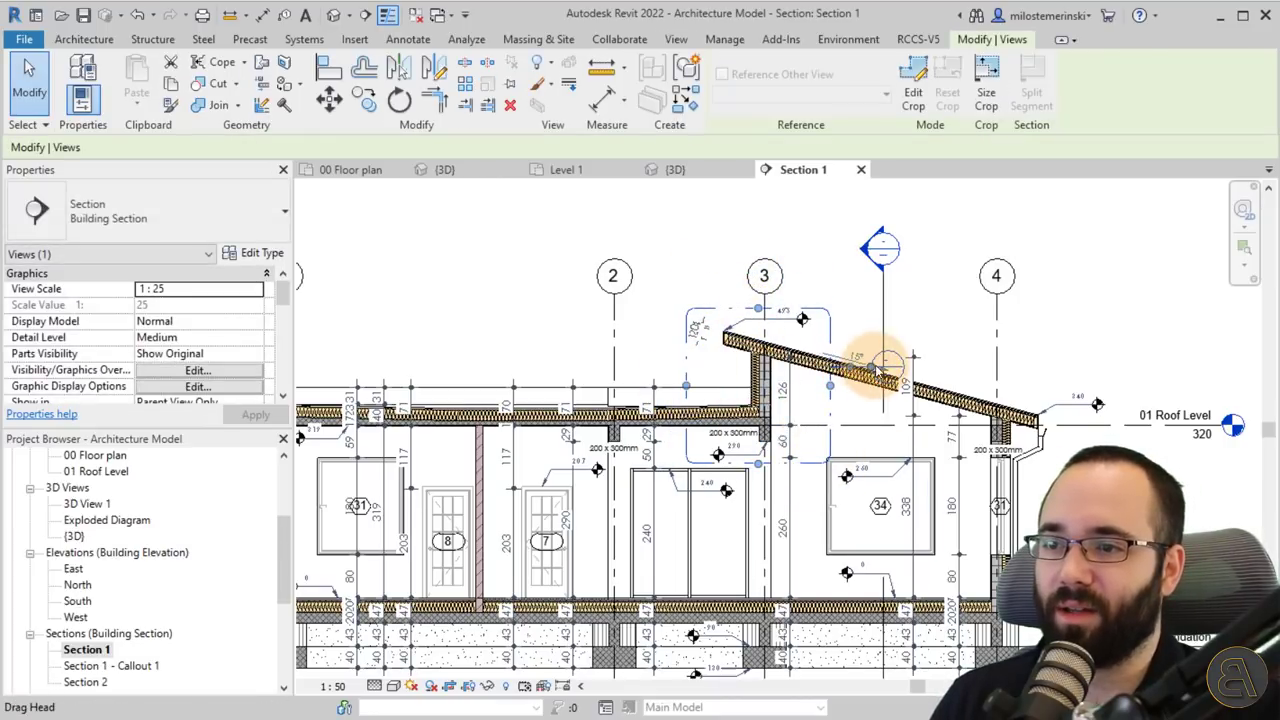
left_click_drag(697, 322, 665, 283)
key("Escape")
scroll(668, 312, "up", 3)
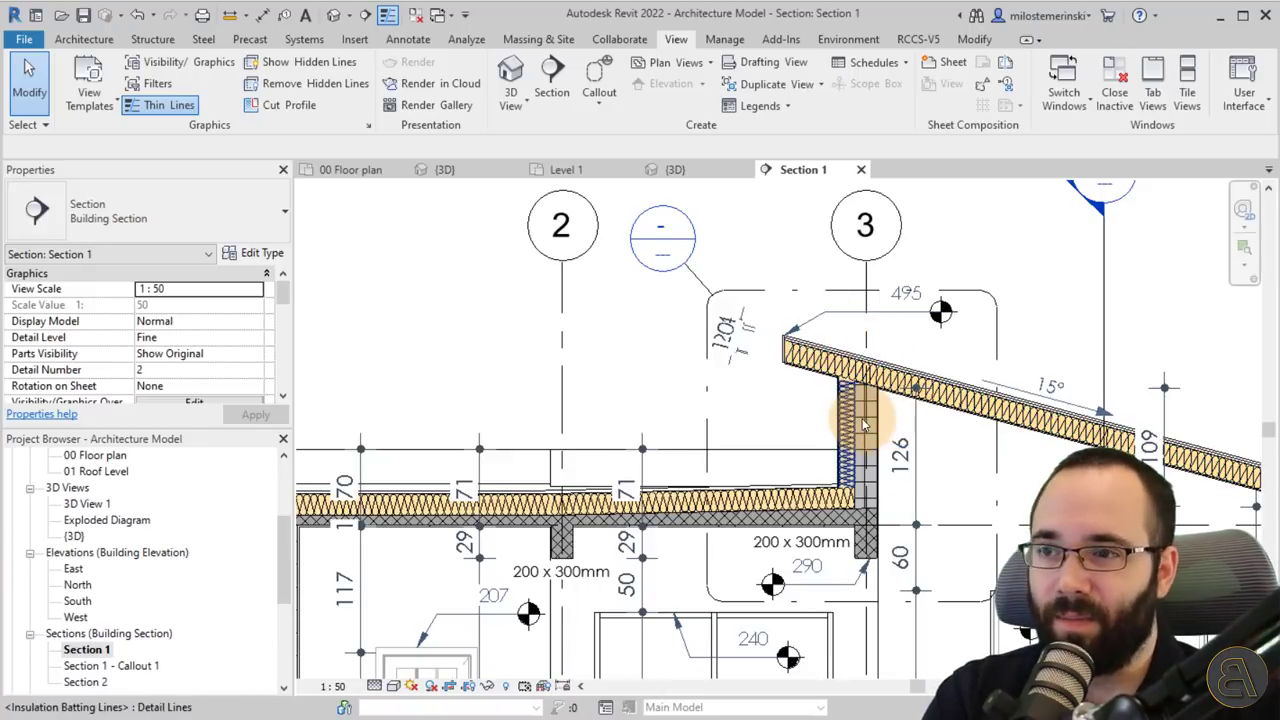
Step: Create an Auto Section Box from the callout in the {3D} view, using element extents plus a buffer of 30
scroll(783, 431, "down", 2)
left_click(726, 441)
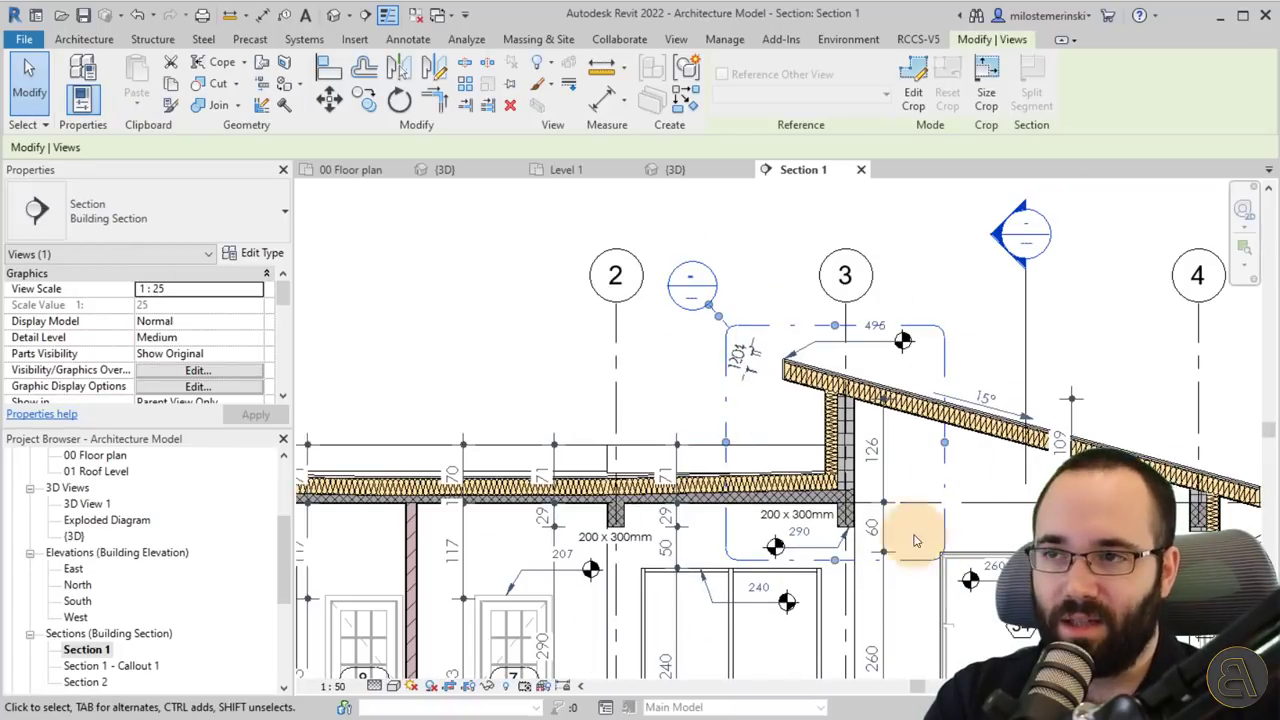
left_click(781, 42)
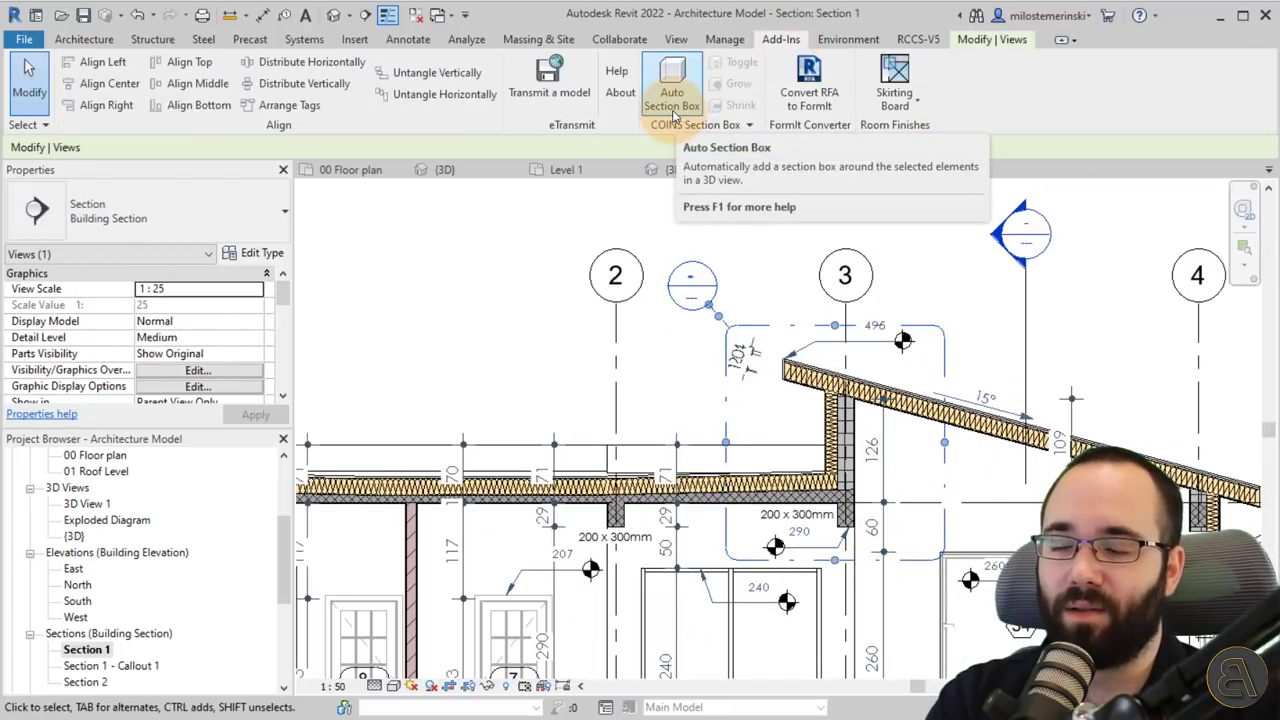
left_click(675, 112)
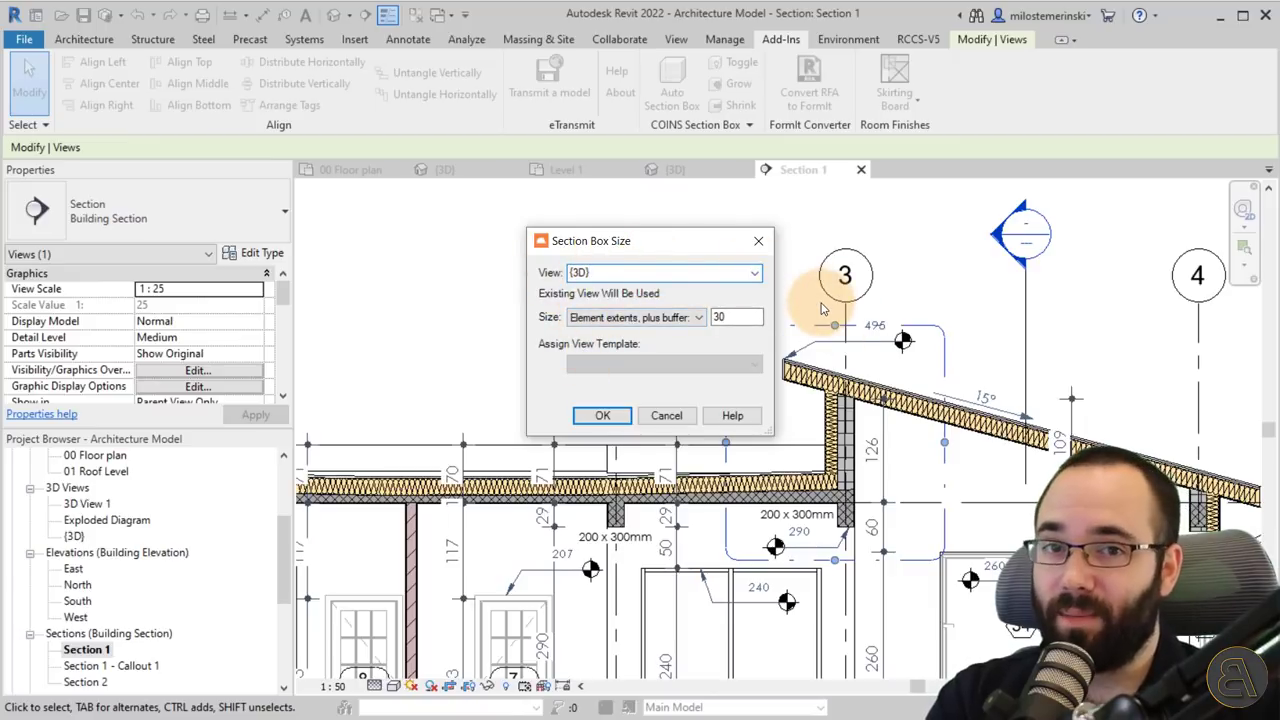
left_click(605, 416)
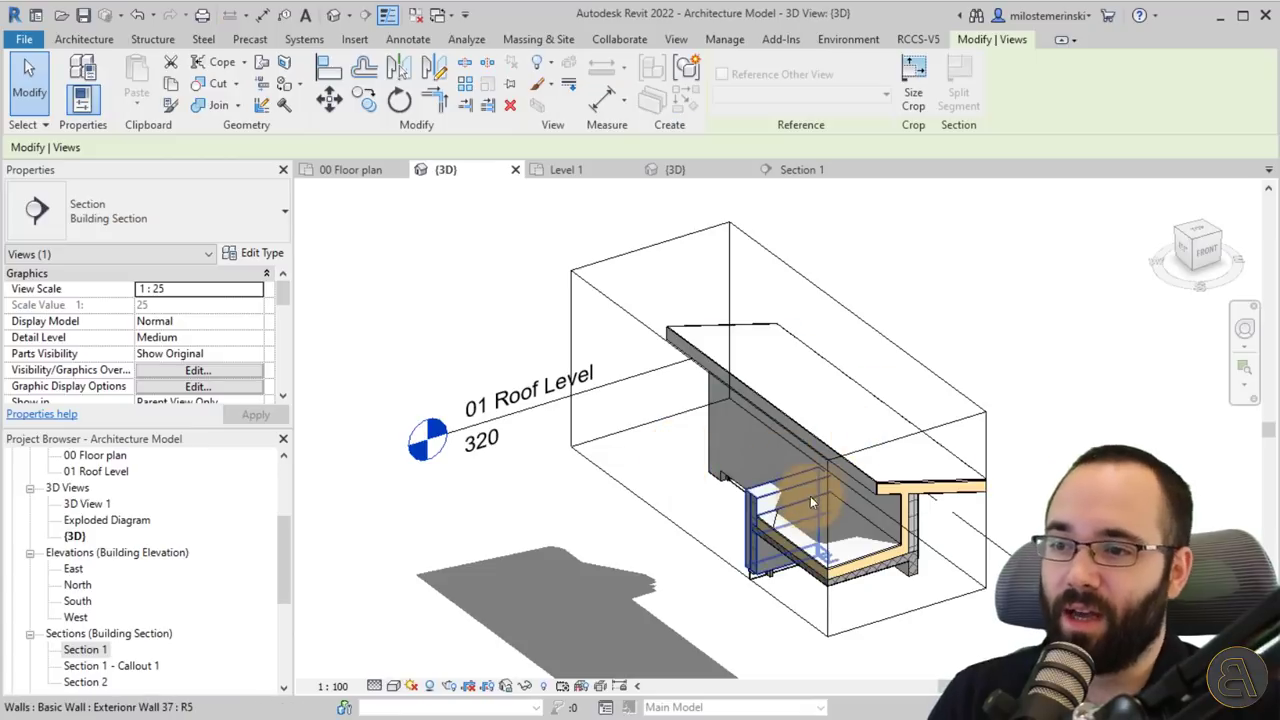
Step: Shorten the section box's depth to a small slice around the roof-wall detail, clear the selection, and inspect the detail
middle_click_drag(812, 502, 815, 460, "shift")
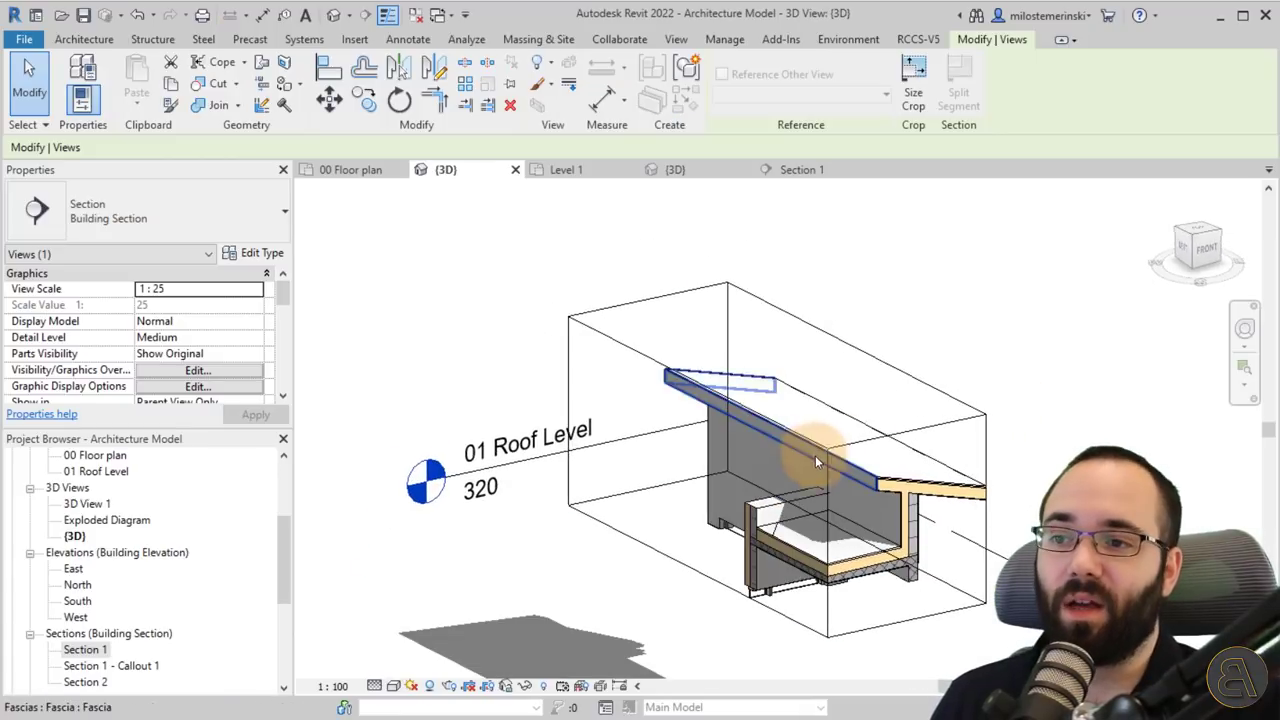
left_click(600, 326)
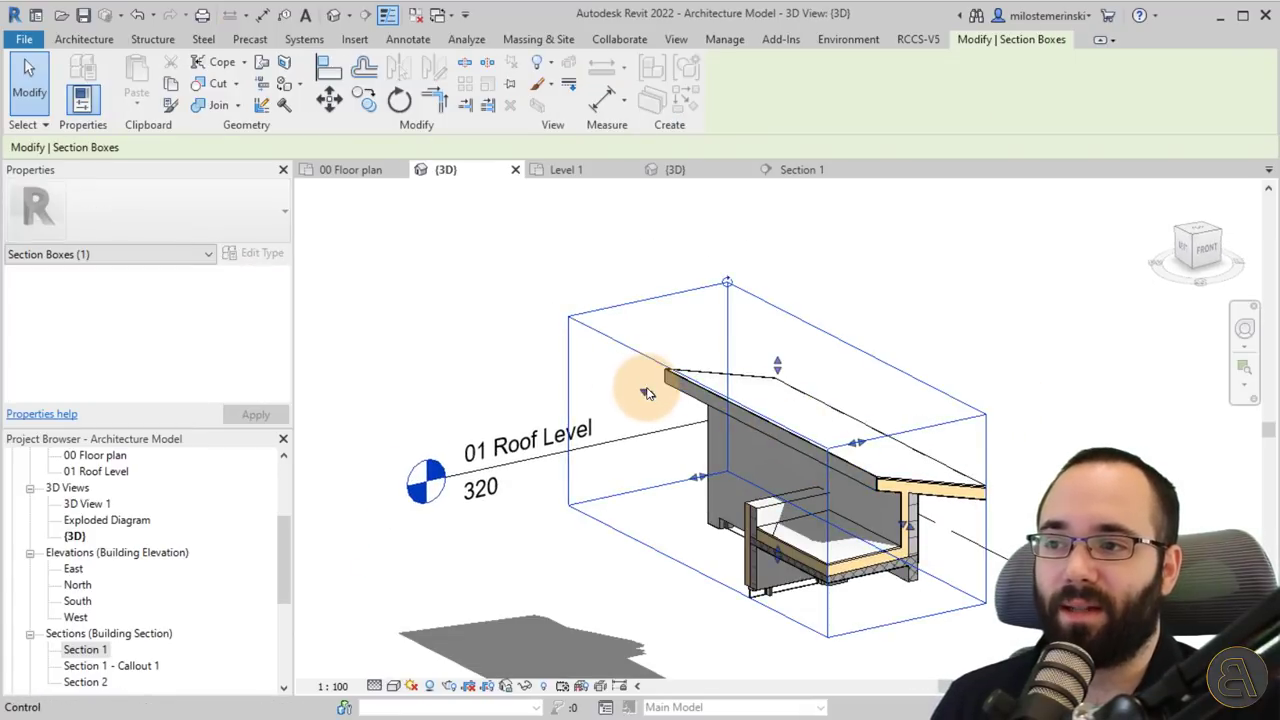
left_click_drag(647, 393, 770, 514)
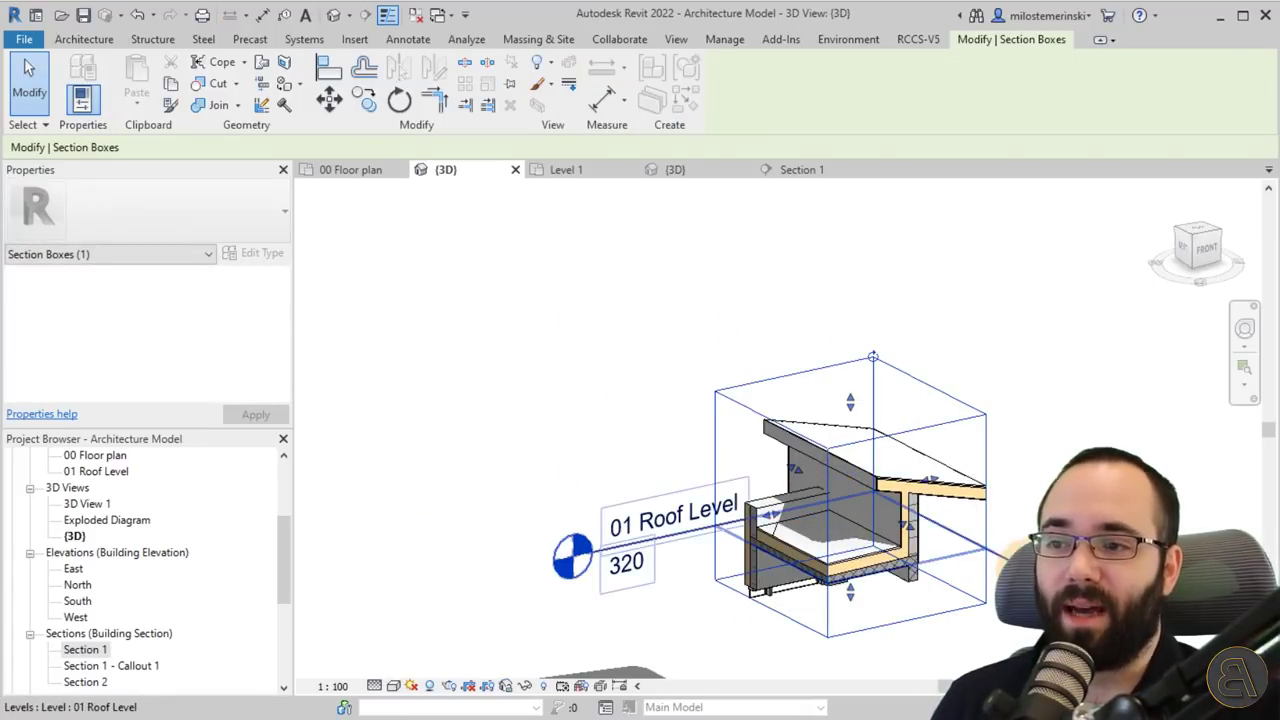
middle_click_drag(770, 514, 872, 520, "shift")
left_click_drag(872, 520, 875, 522)
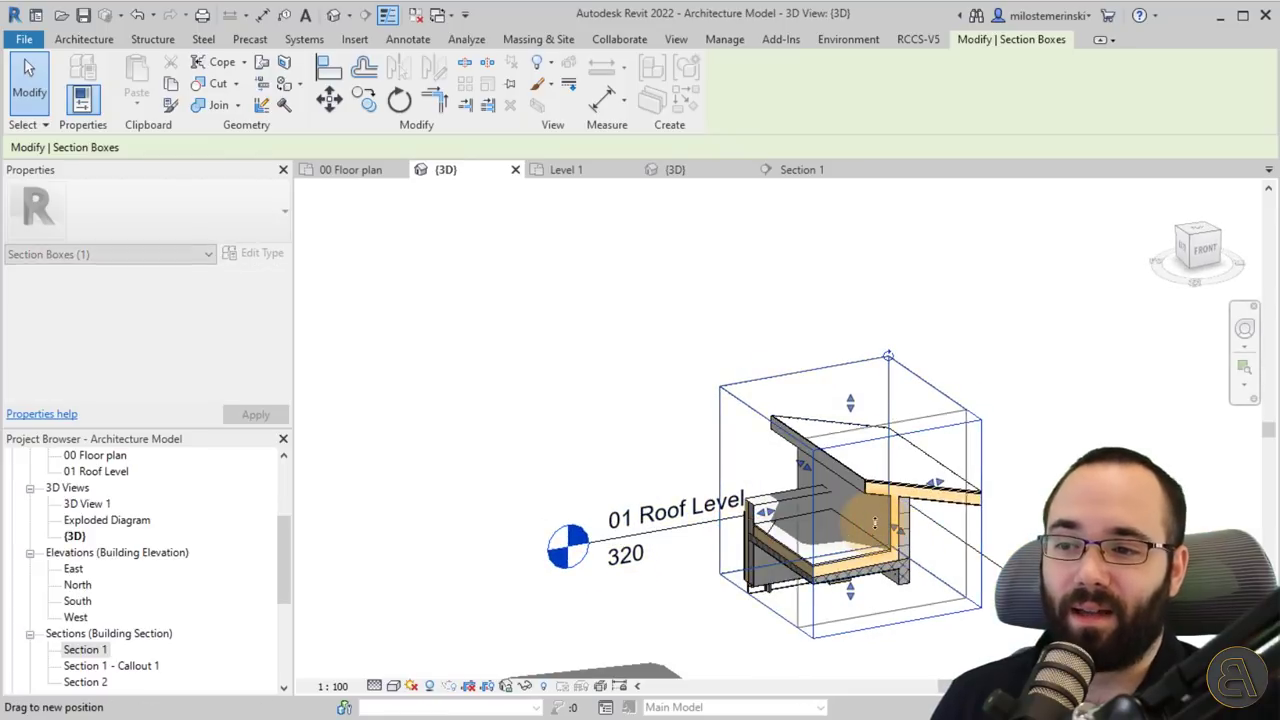
middle_click_drag(875, 522, 871, 586, "shift")
key("Escape")
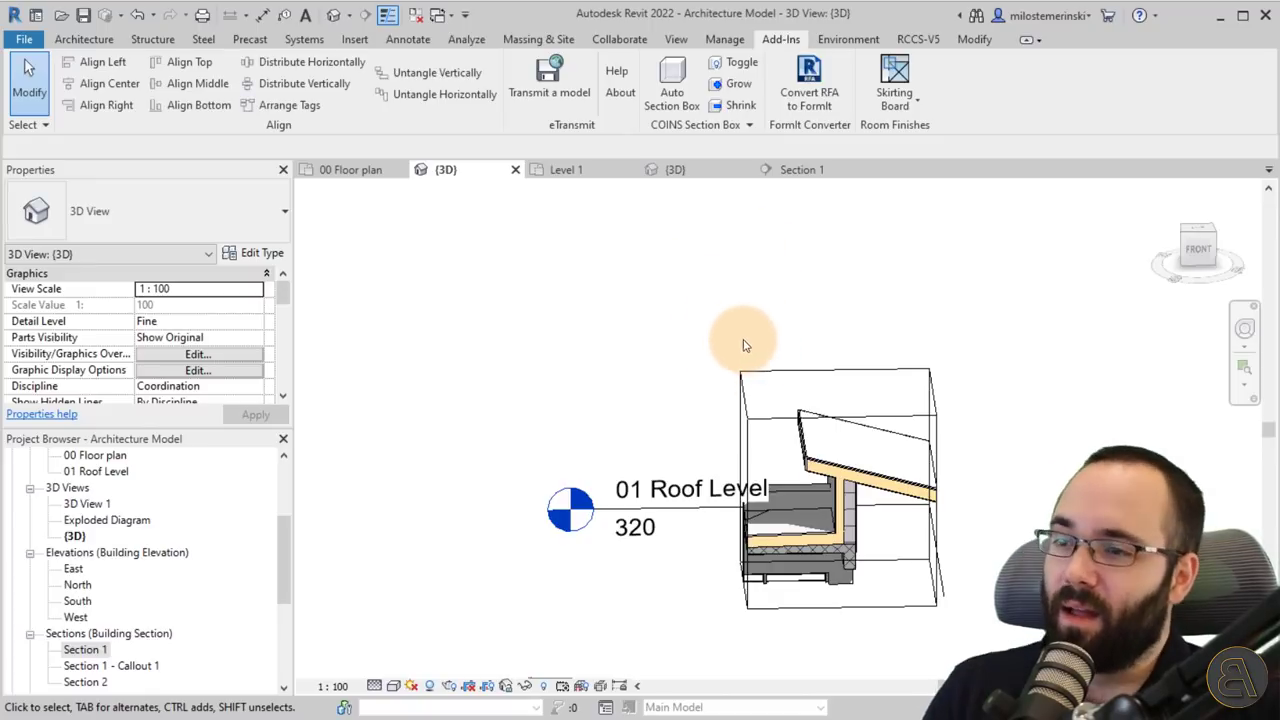
mouse_move(743, 345)
middle_mouse_down("shift")
mouse_move(986, 451)
mouse_move(891, 451)
mouse_move(997, 466)
mouse_move(905, 443)
mouse_move(871, 382)
mouse_move(766, 366)
middle_mouse_up("shift")
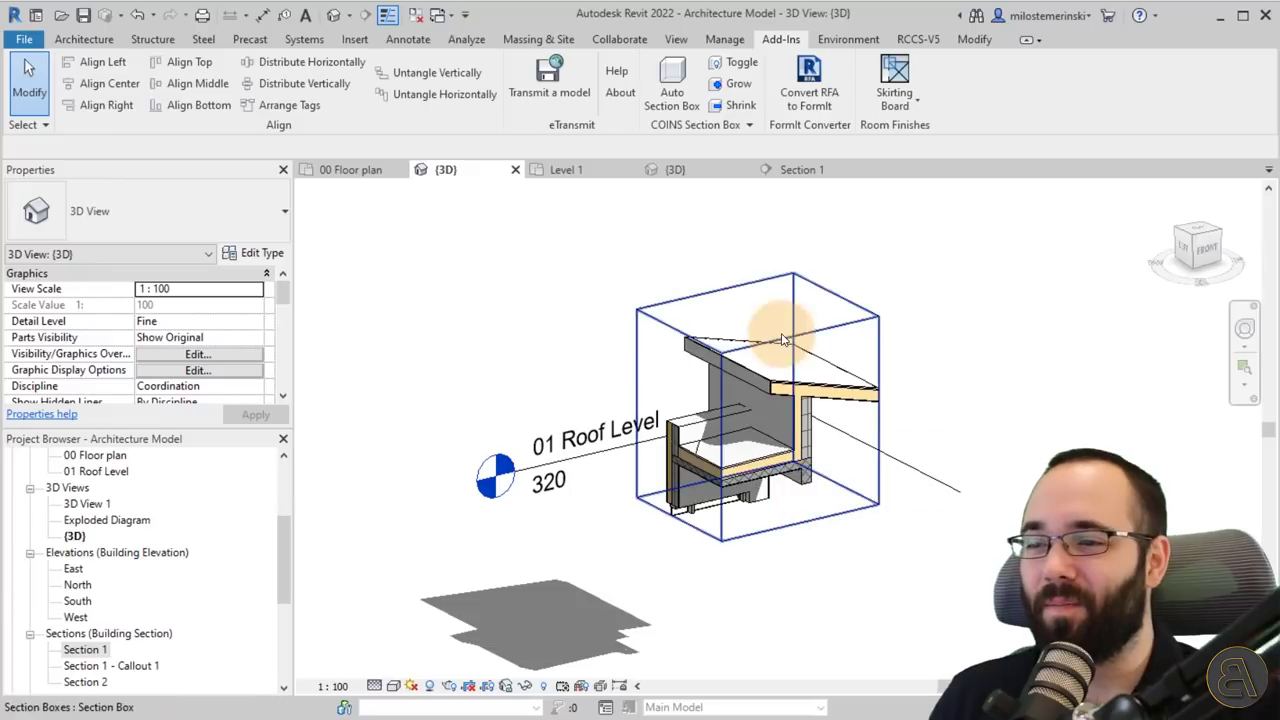
middle_click_drag(788, 499, 786, 484)
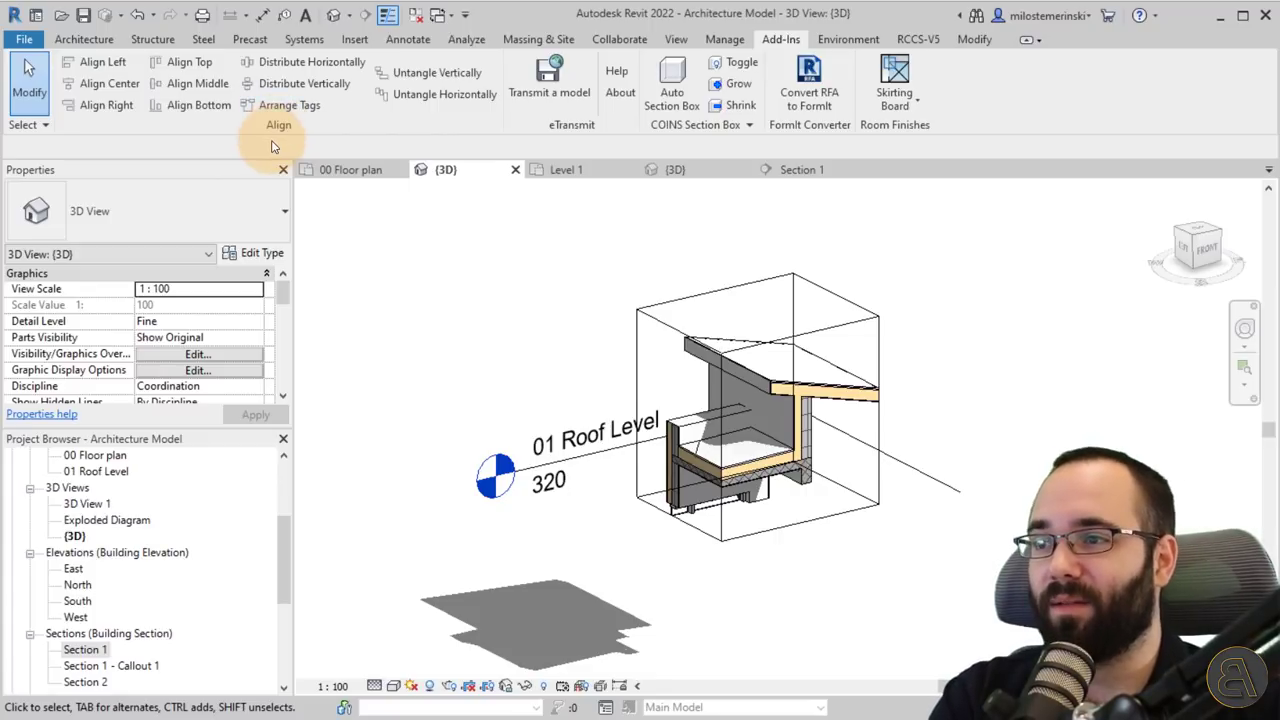
Step: Close the Section 1 view and switch to the Level 1 floor plan of Project1
left_click(778, 169)
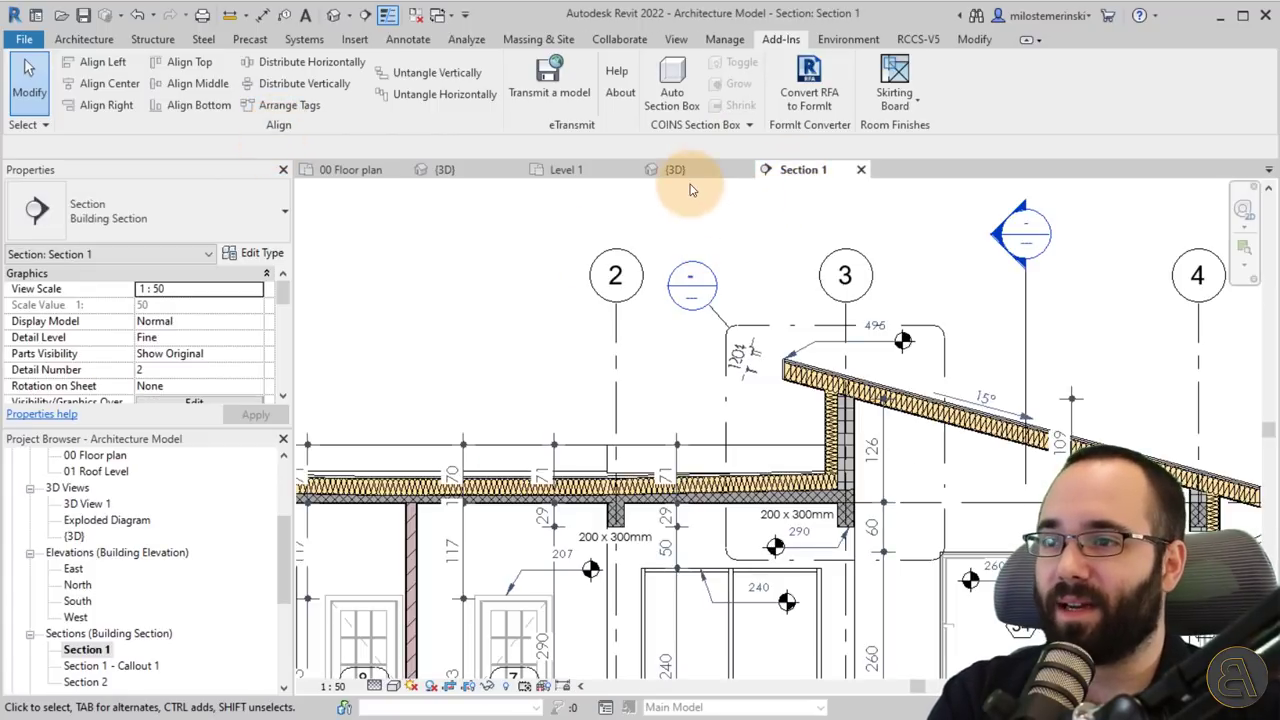
left_click(860, 169)
left_click(568, 170)
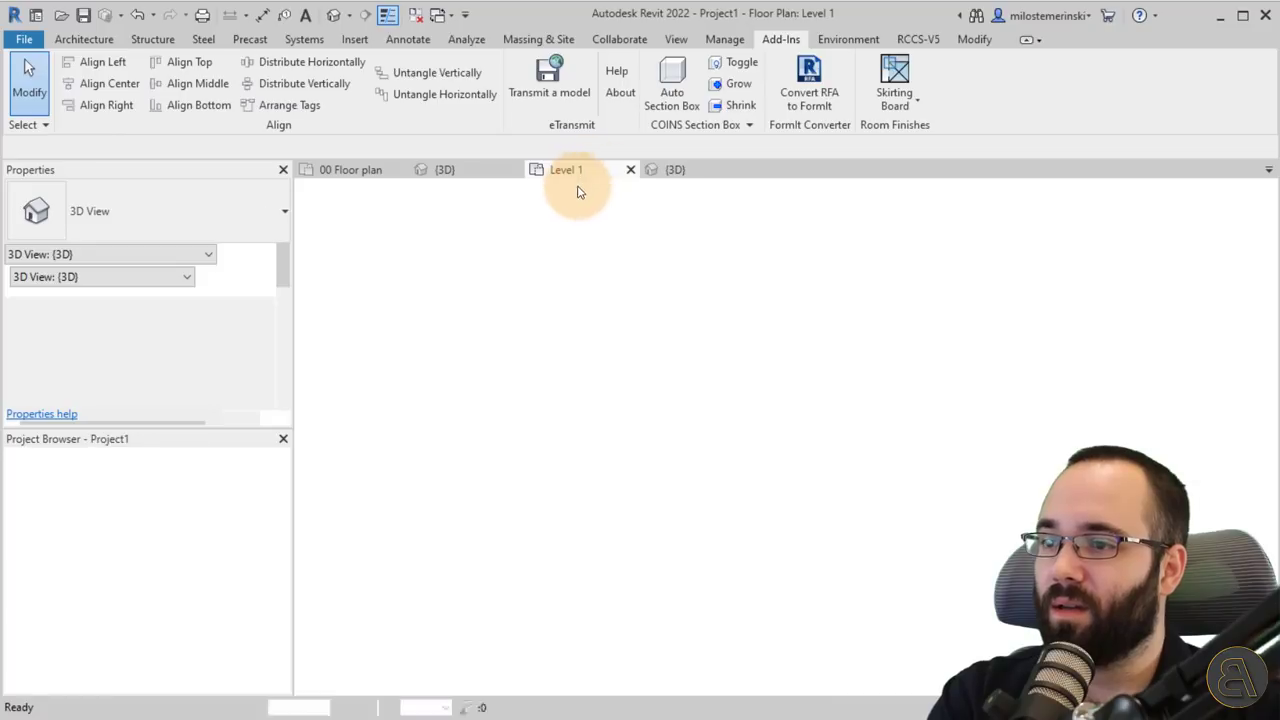
scroll(643, 357, "down", 3)
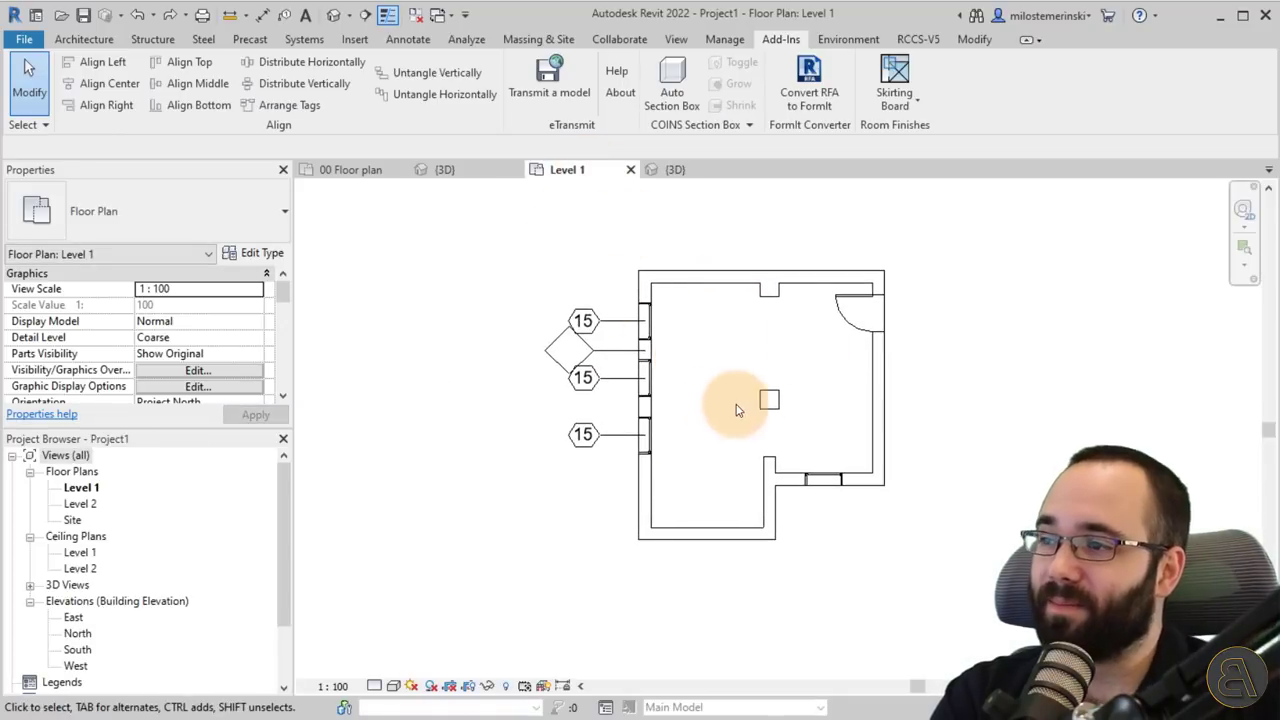
Step: Copy the rectangular column inside the building to five scattered spots above and beside the building, with multiple copying on
middle_click_drag(805, 408, 737, 371)
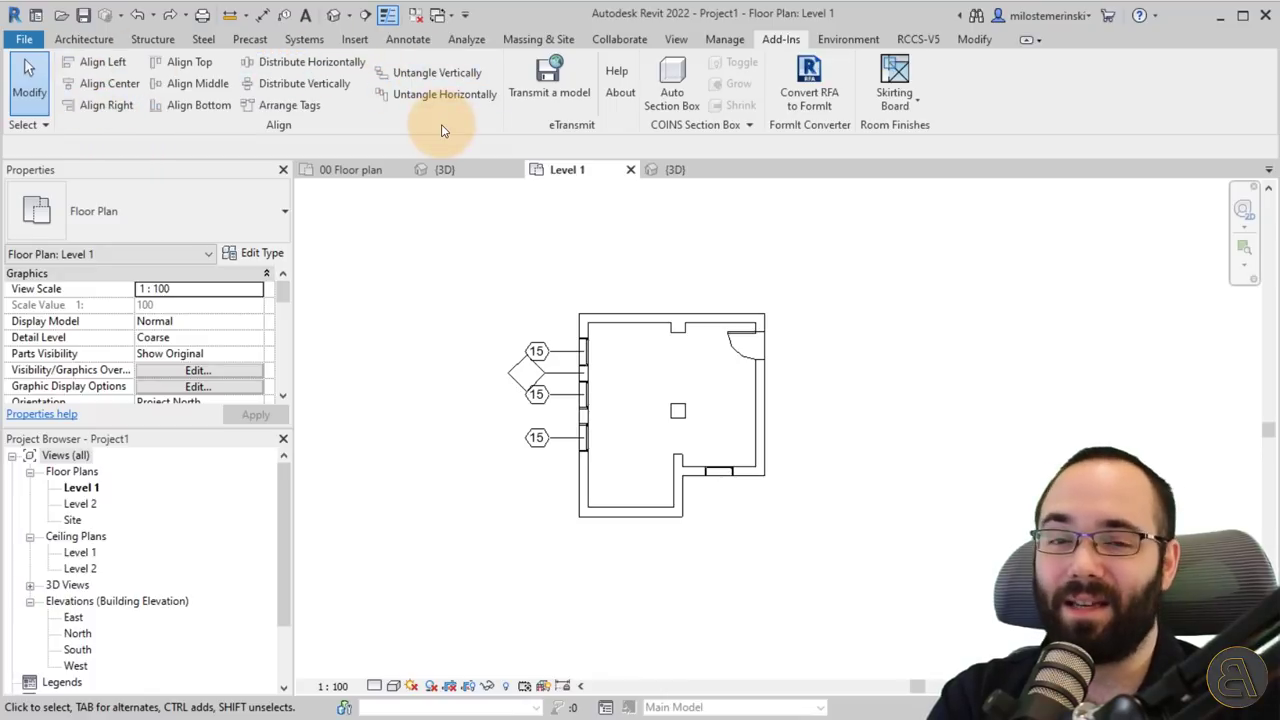
scroll(636, 276, "down", 2)
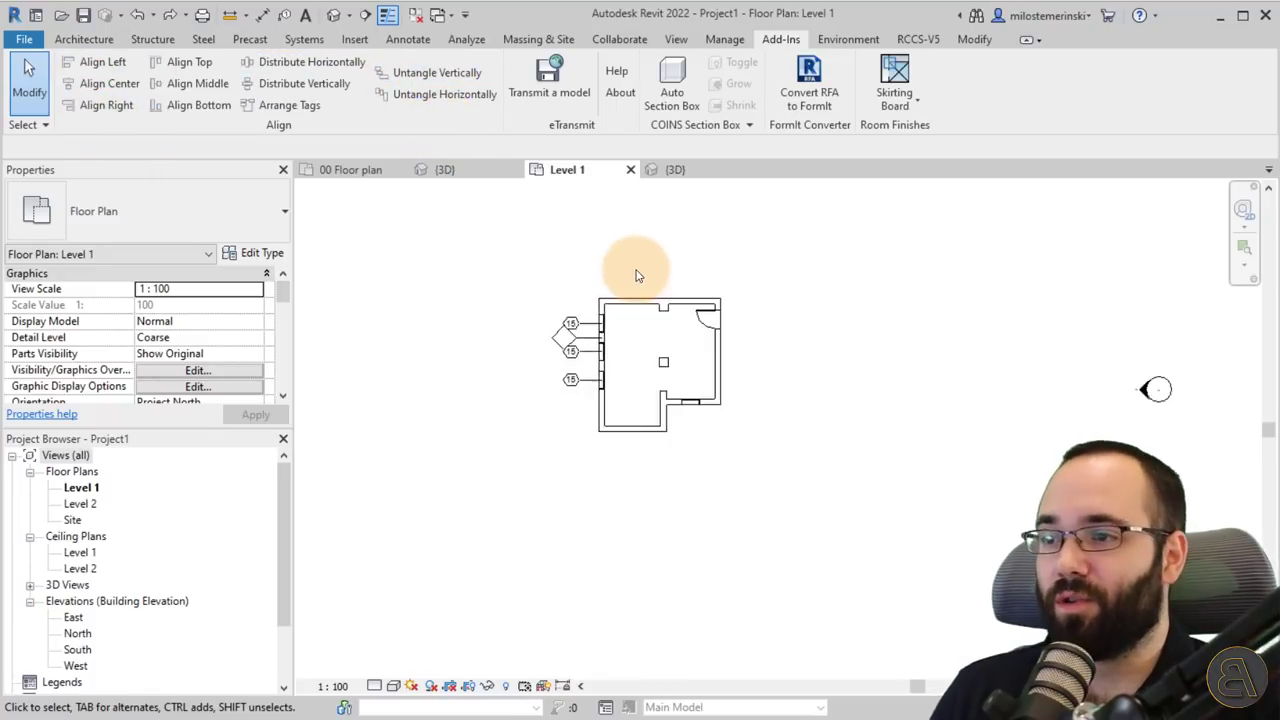
middle_click_drag(636, 276, 554, 371)
scroll(554, 371, "down", 1)
left_click(562, 430)
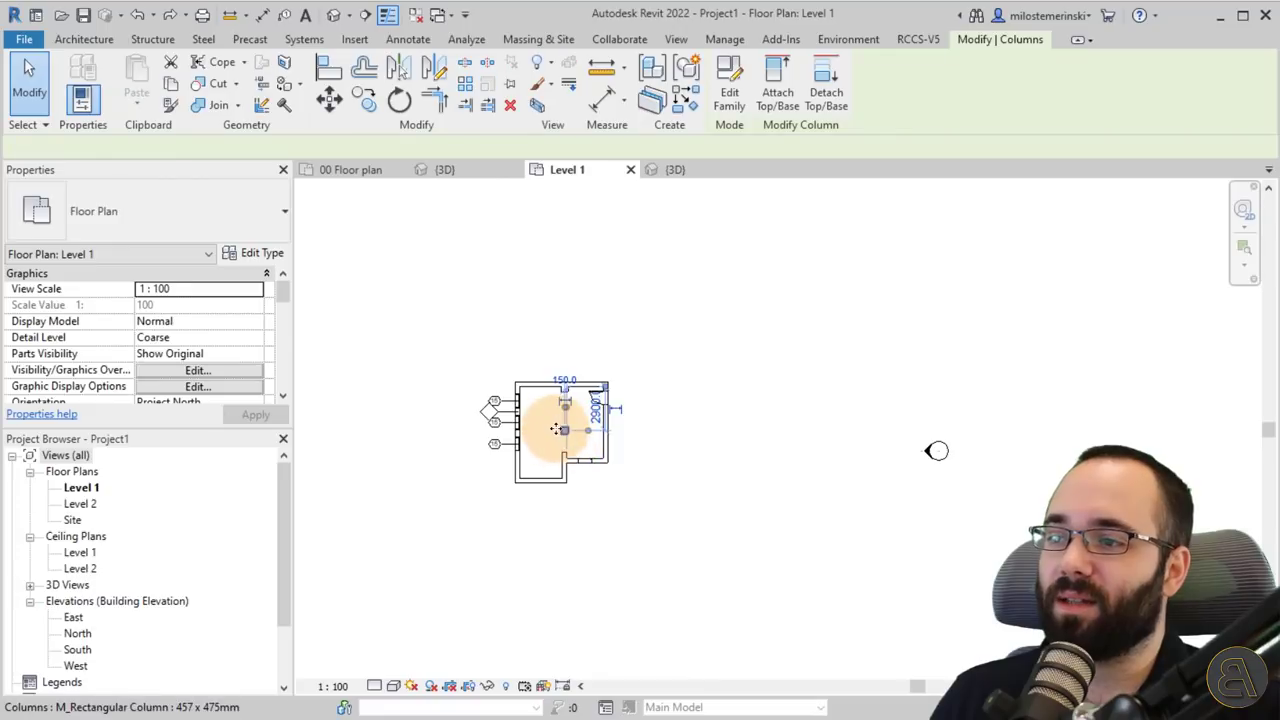
left_click(364, 98)
left_click(563, 431)
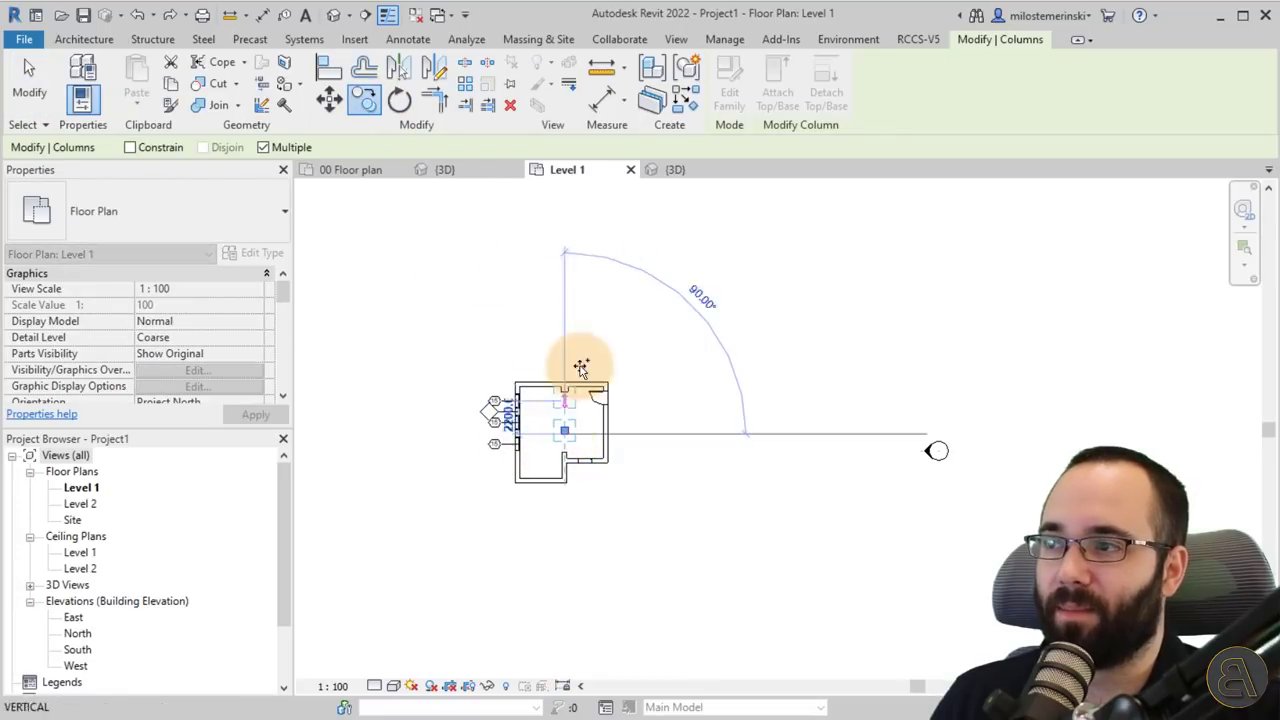
scroll(640, 307, "down", 1)
left_click(613, 279)
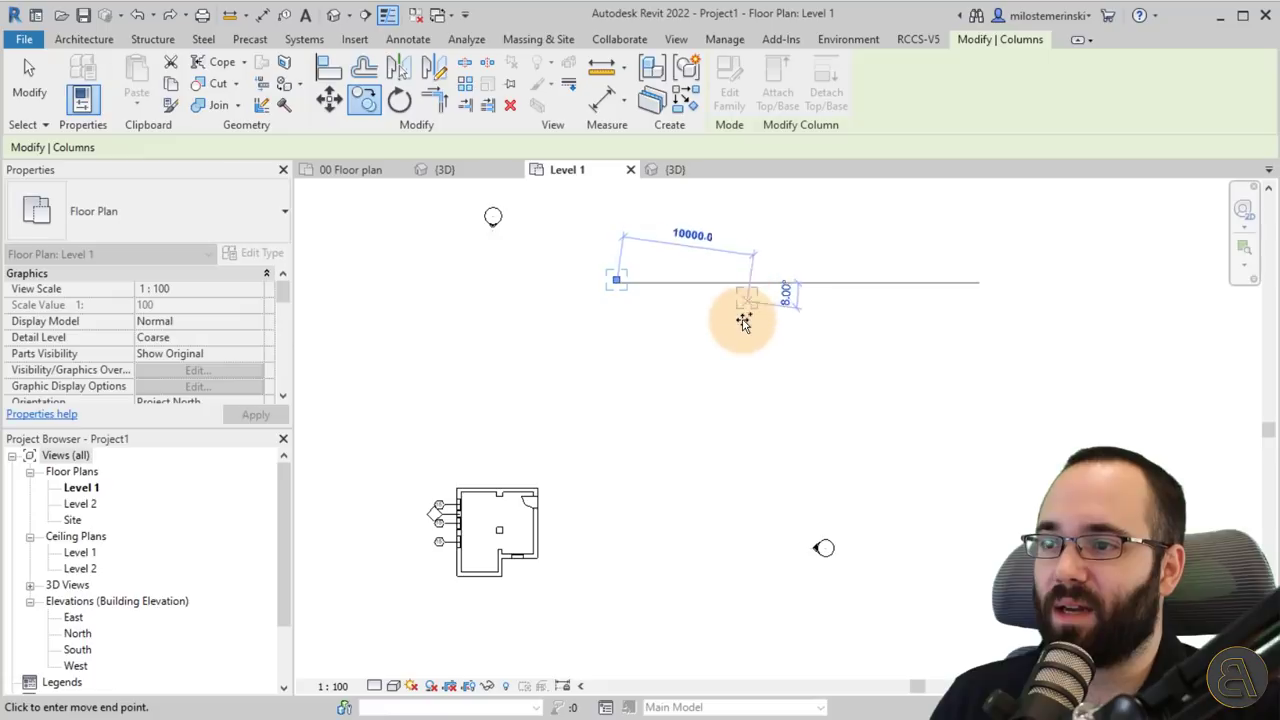
left_click(740, 327)
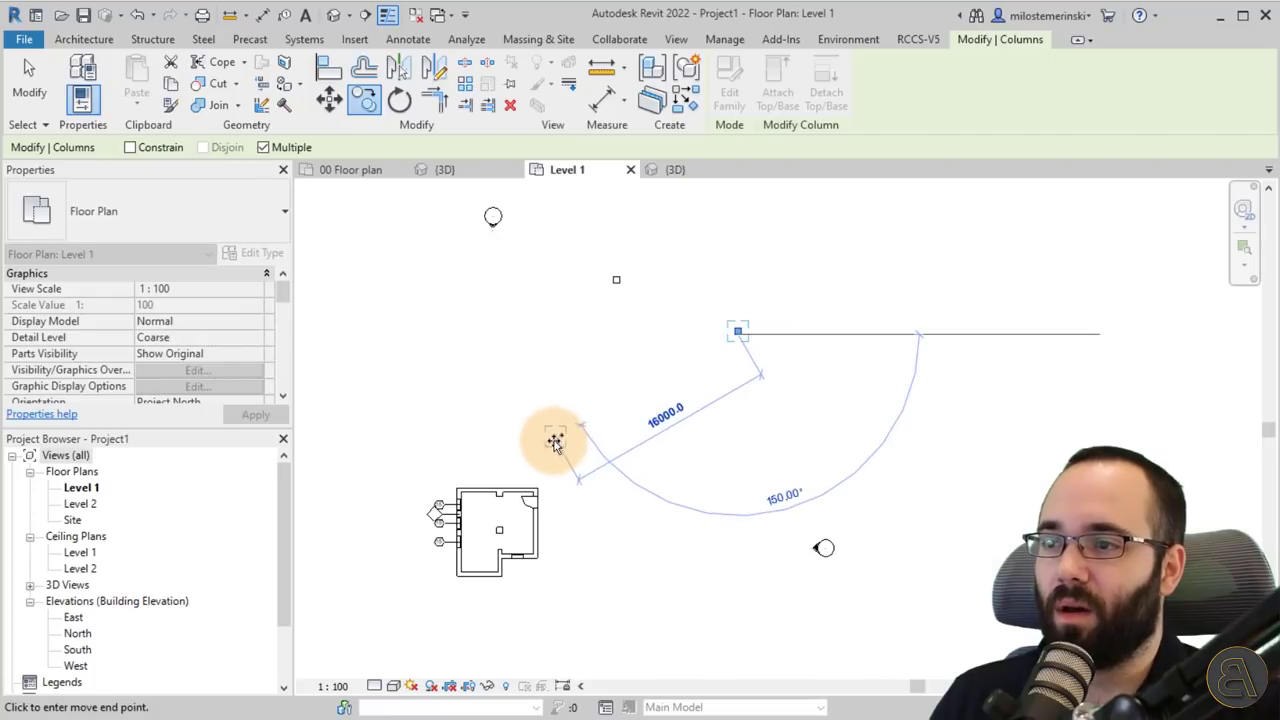
left_click(669, 428)
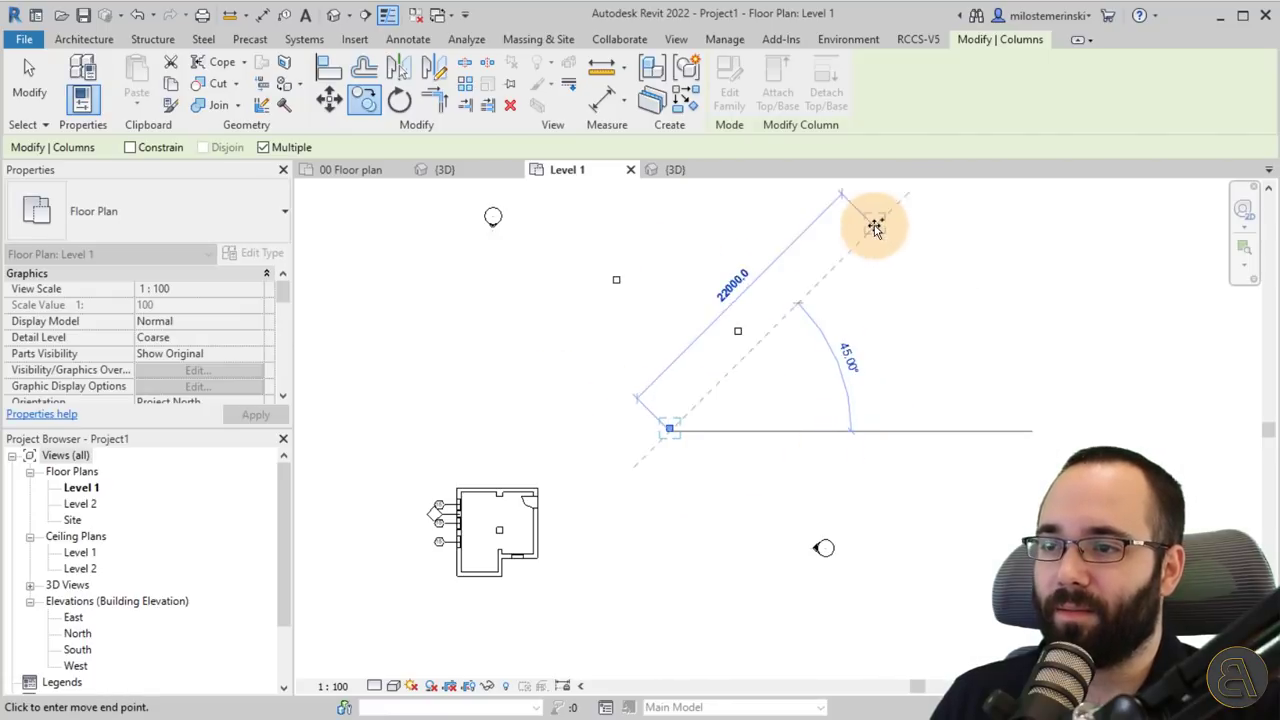
left_click(845, 213)
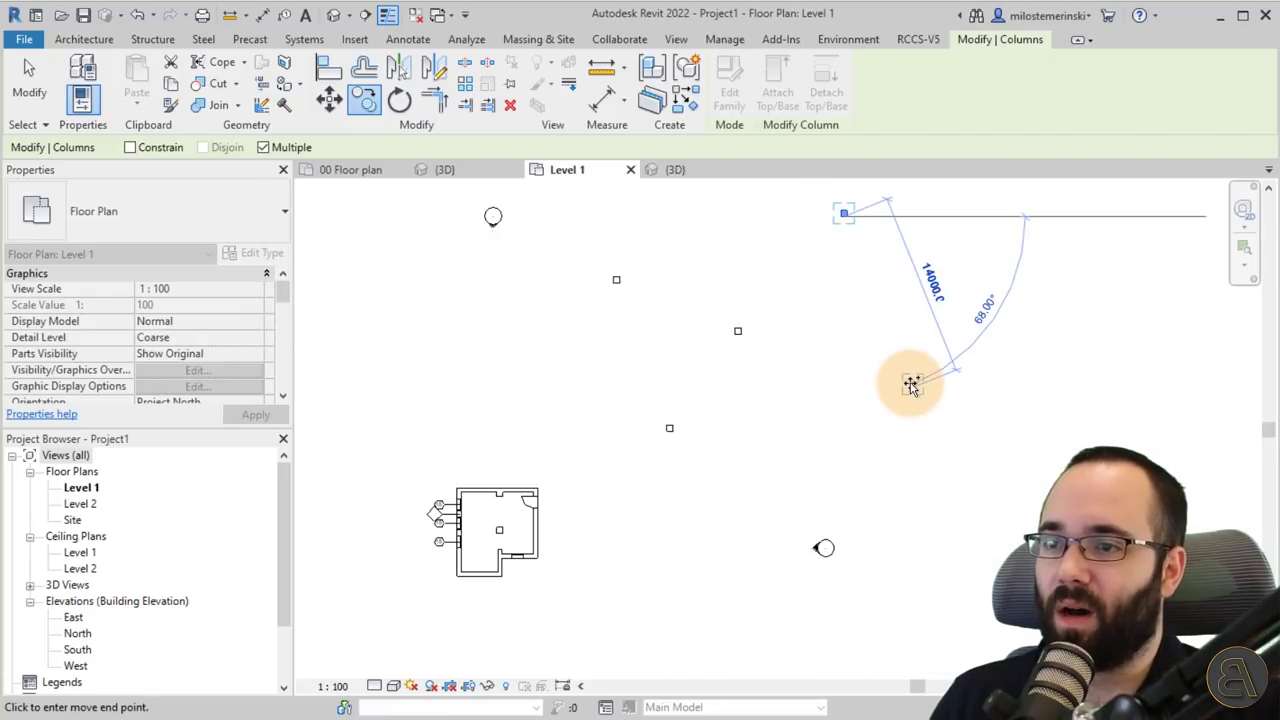
left_click(910, 385)
key("Escape")
key("Escape")
middle_click_drag(743, 406, 774, 477)
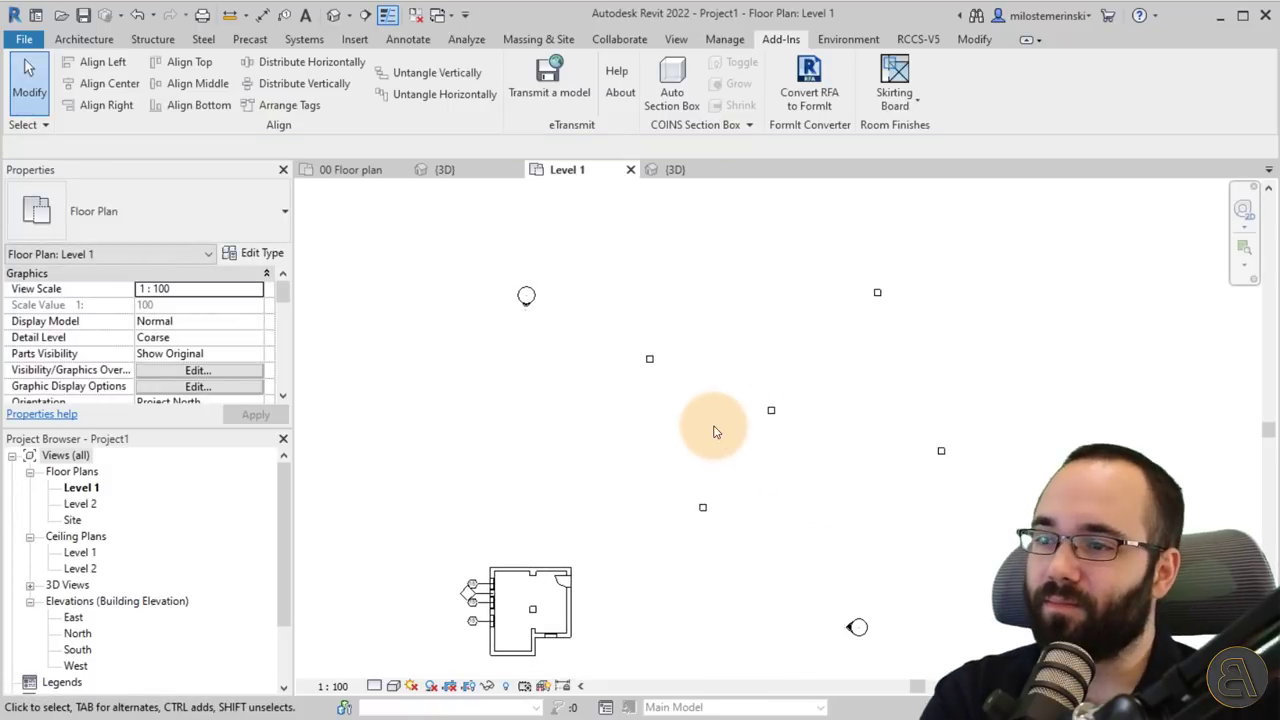
Step: Try Align Right on the five copied columns, and undo the alignment
left_click_drag(622, 252, 1036, 550)
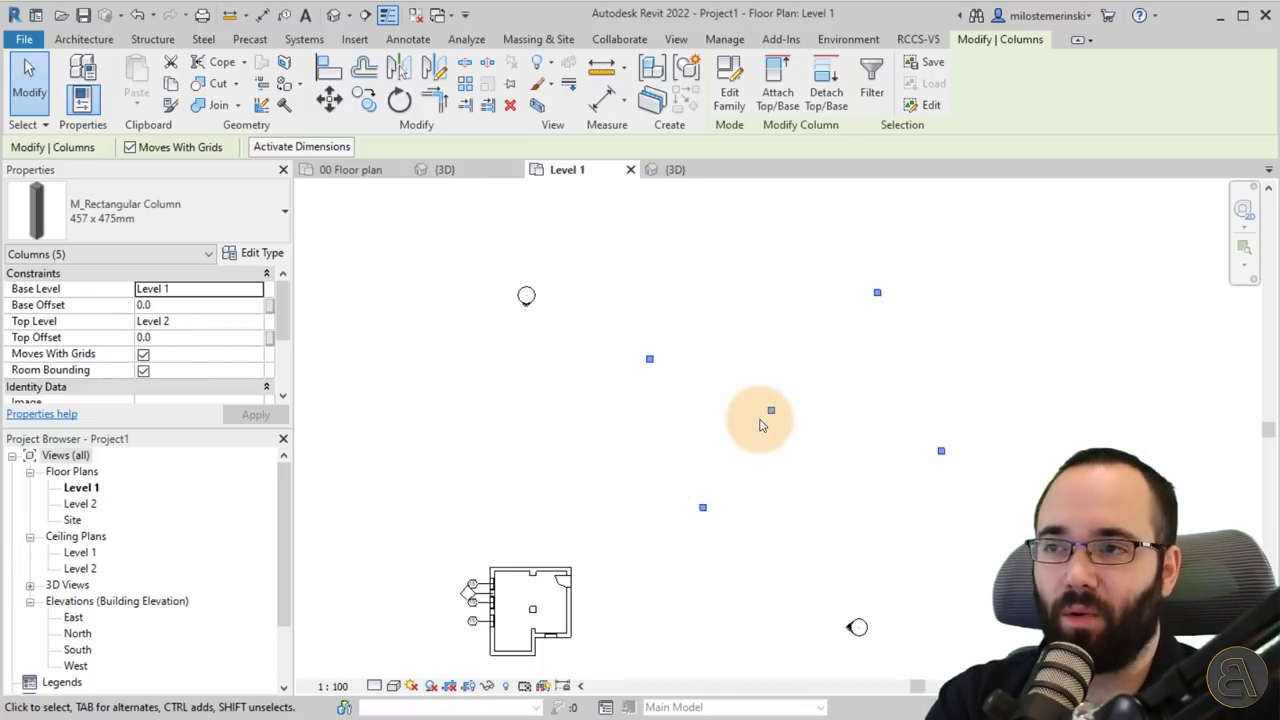
left_click(780, 40)
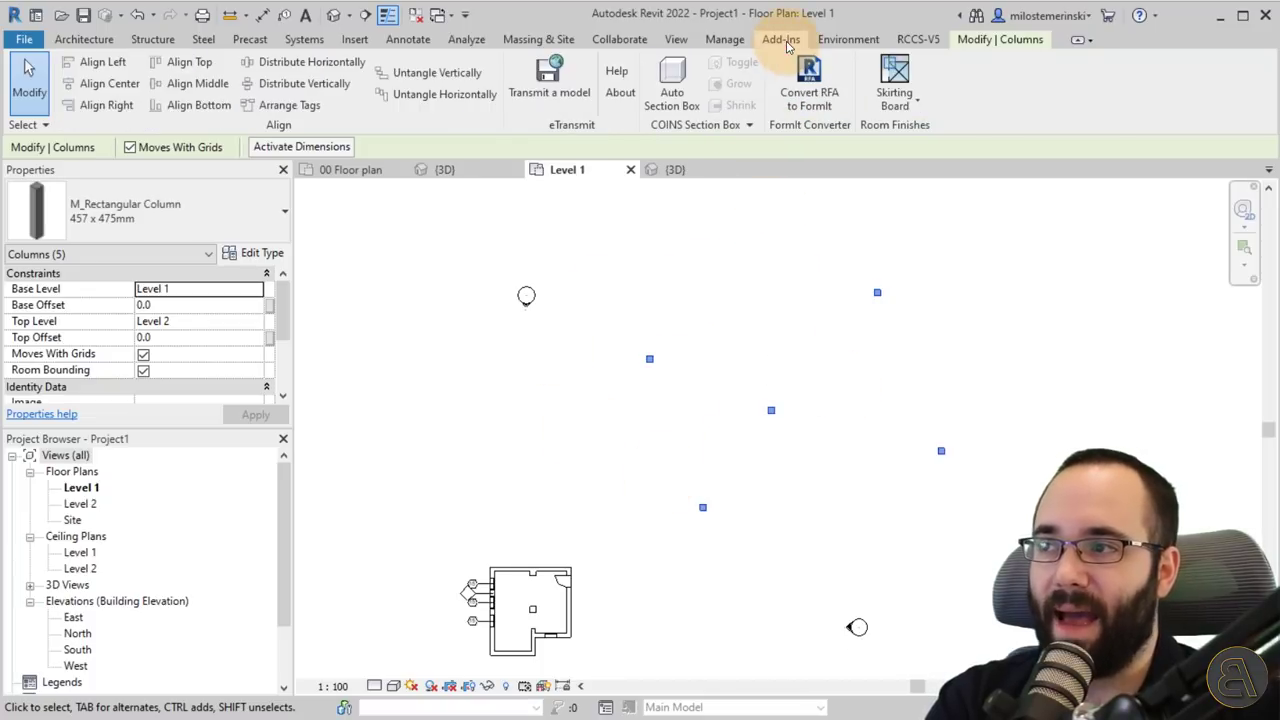
left_click(97, 105)
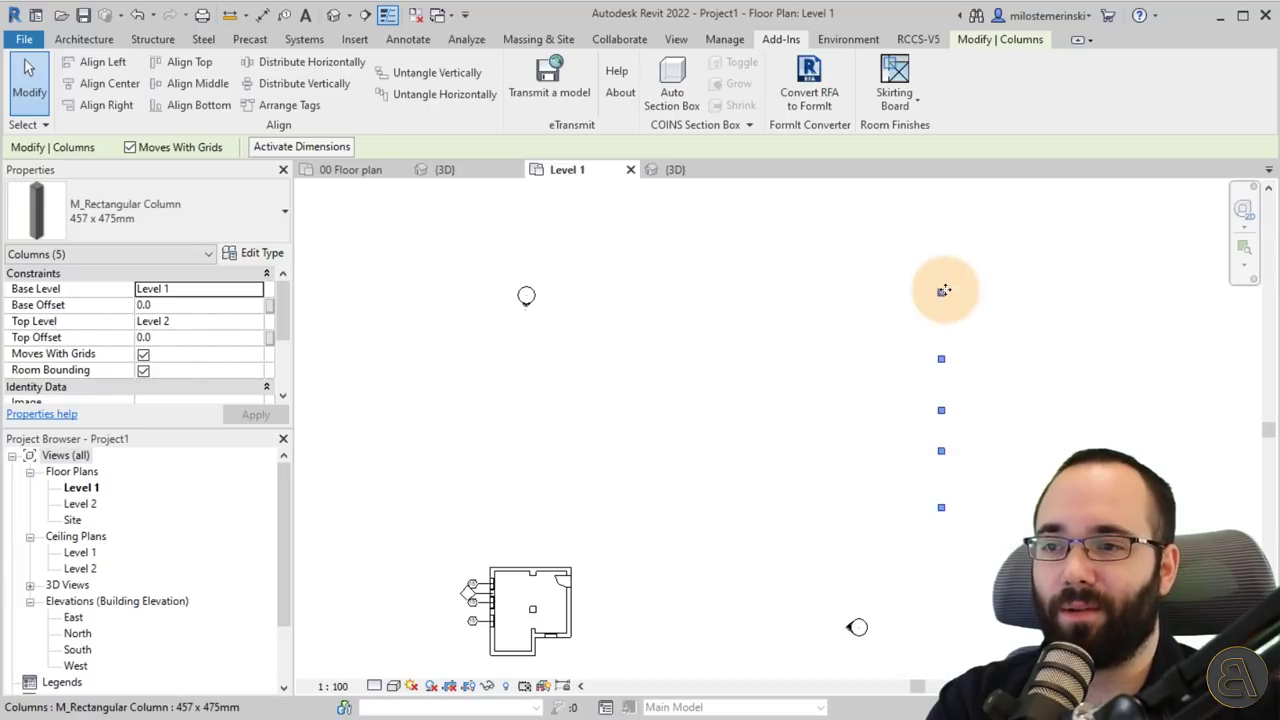
left_click(137, 15)
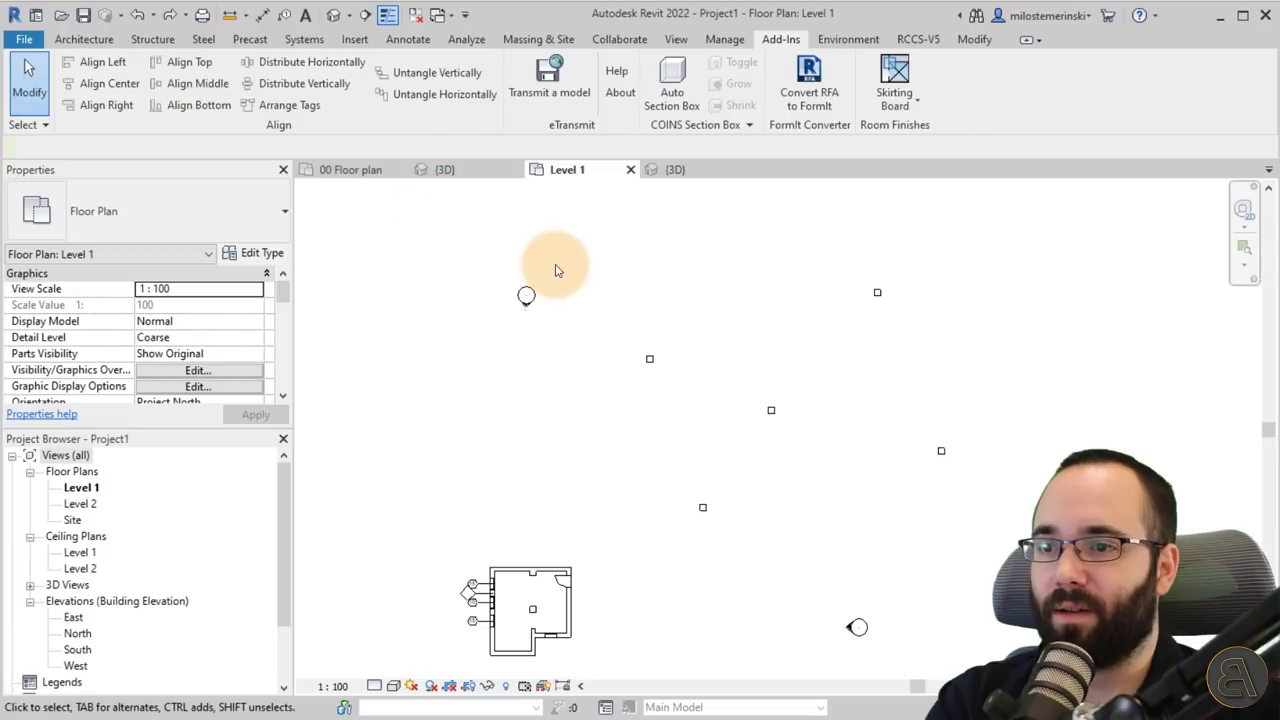
Step: Try Align Center on the five copied columns, and undo the alignment
left_click_drag(612, 254, 986, 560)
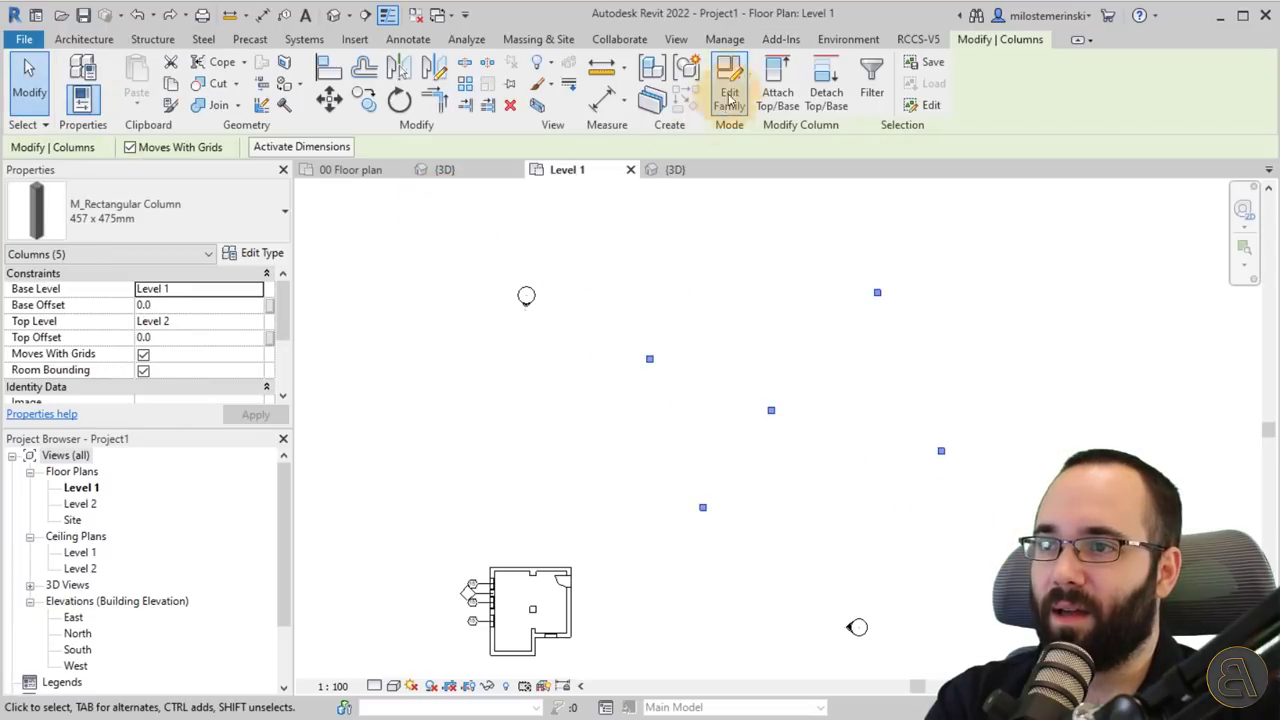
left_click(779, 39)
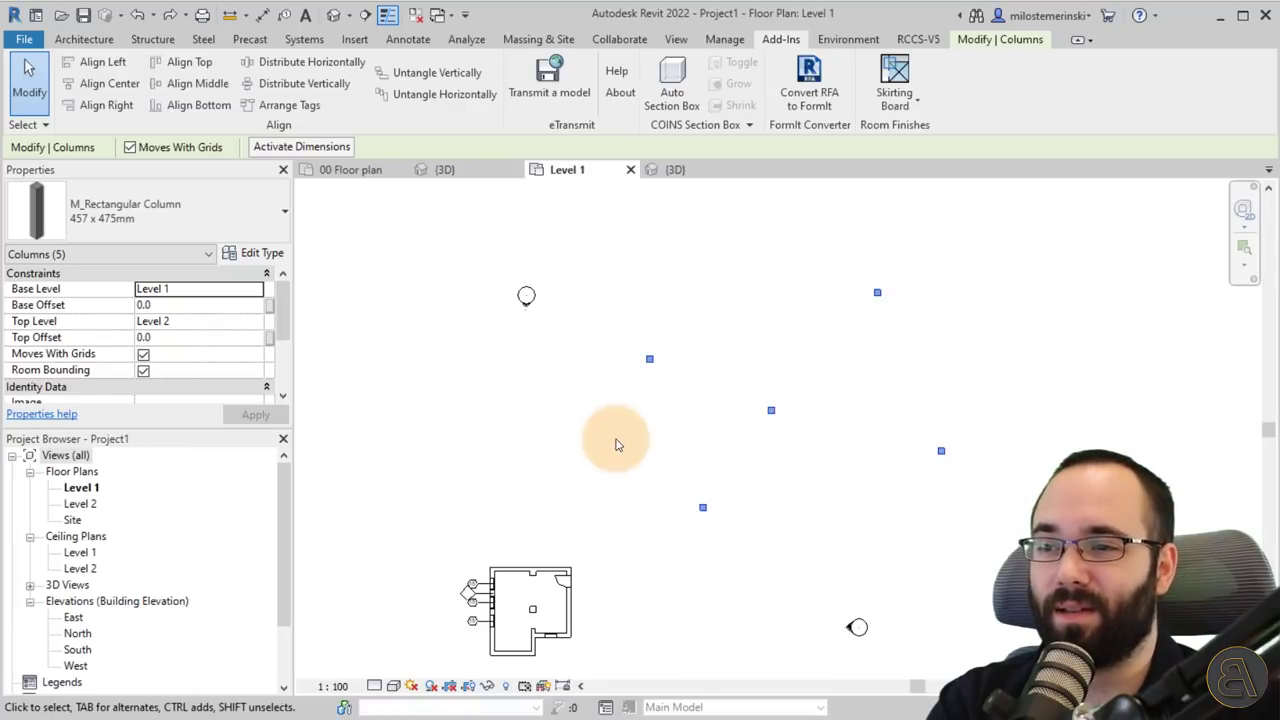
left_click(104, 84)
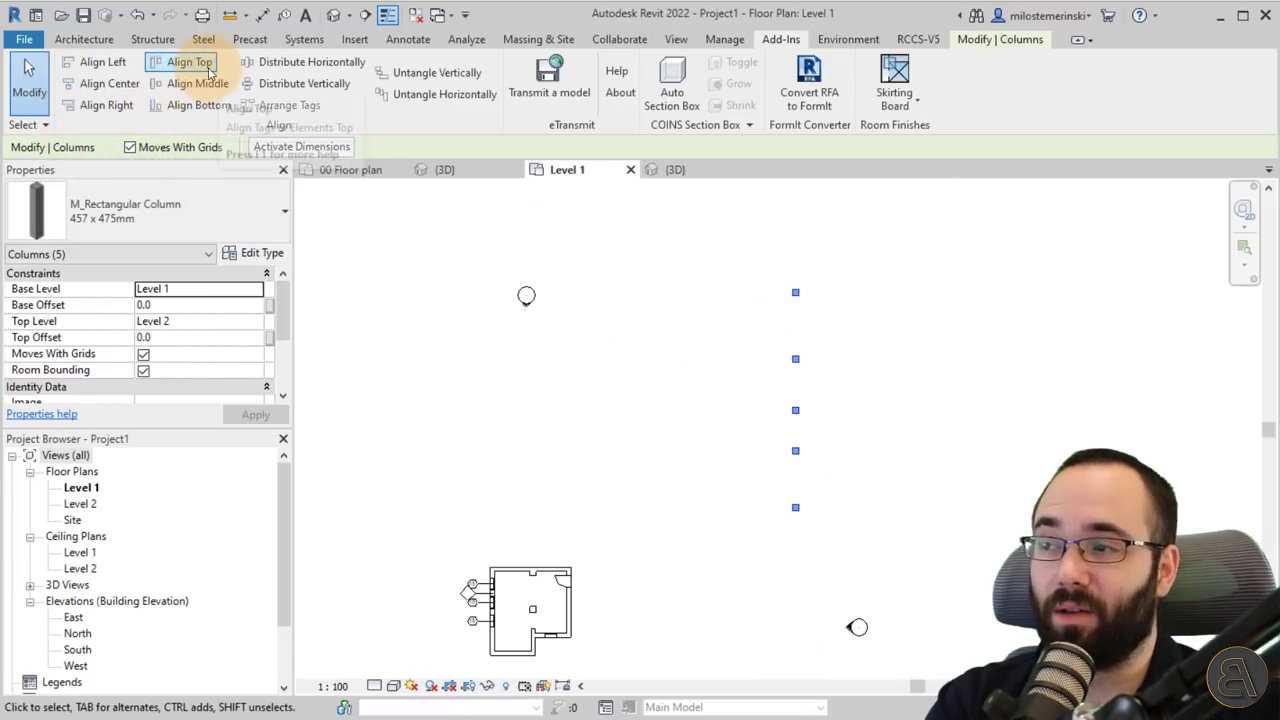
left_click(137, 15)
Step: Line up the five copied columns in a row with Align Middle and space them evenly with Distribute Horizontally
left_click_drag(626, 254, 990, 507)
left_click(781, 39)
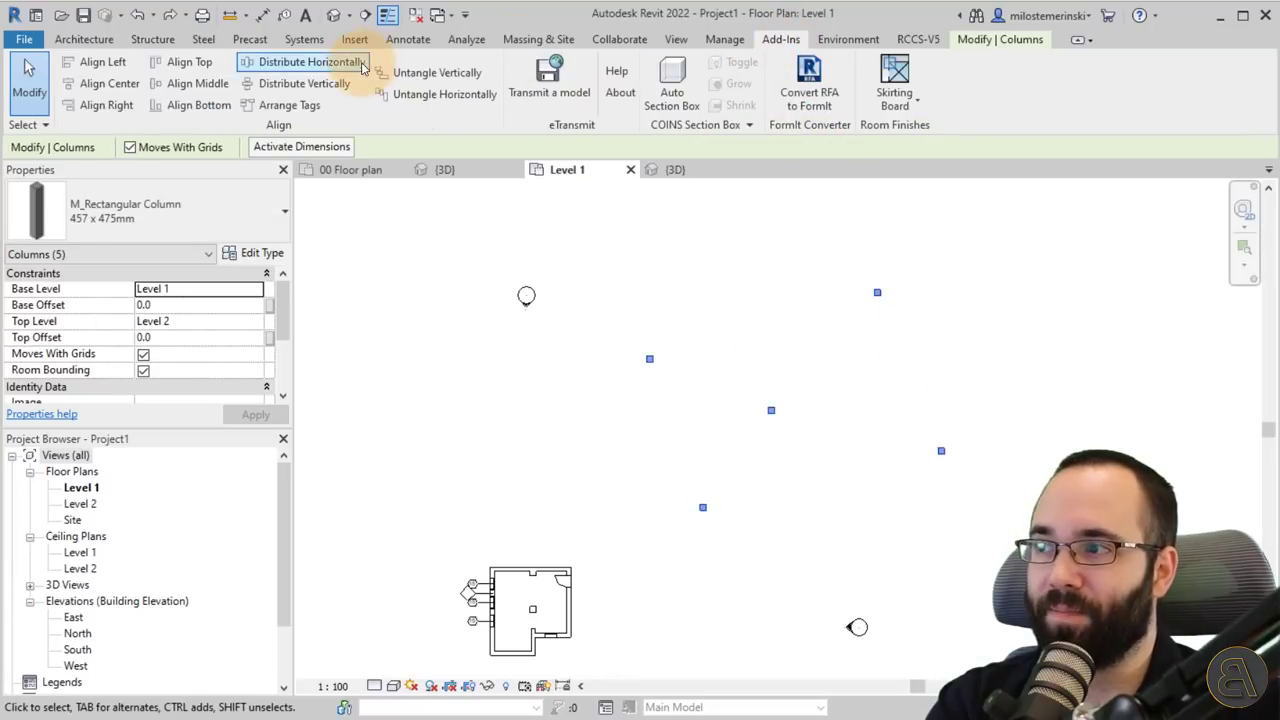
left_click(197, 86)
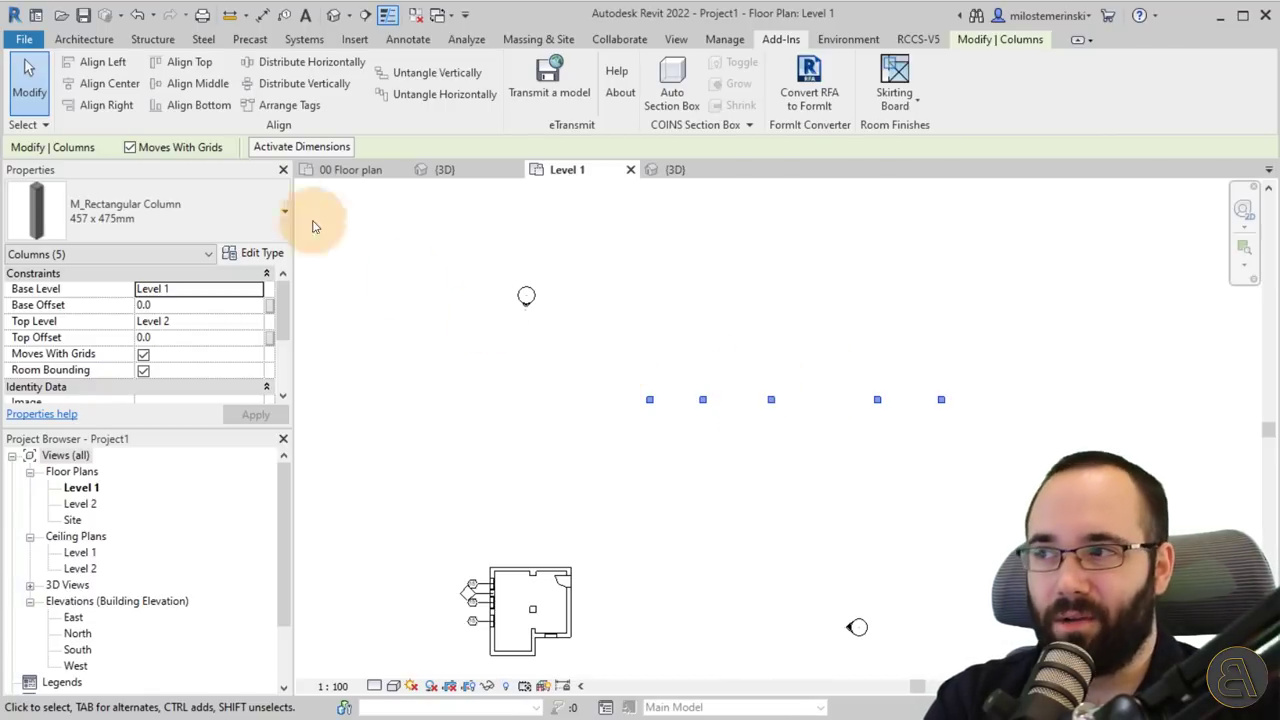
left_click(193, 88)
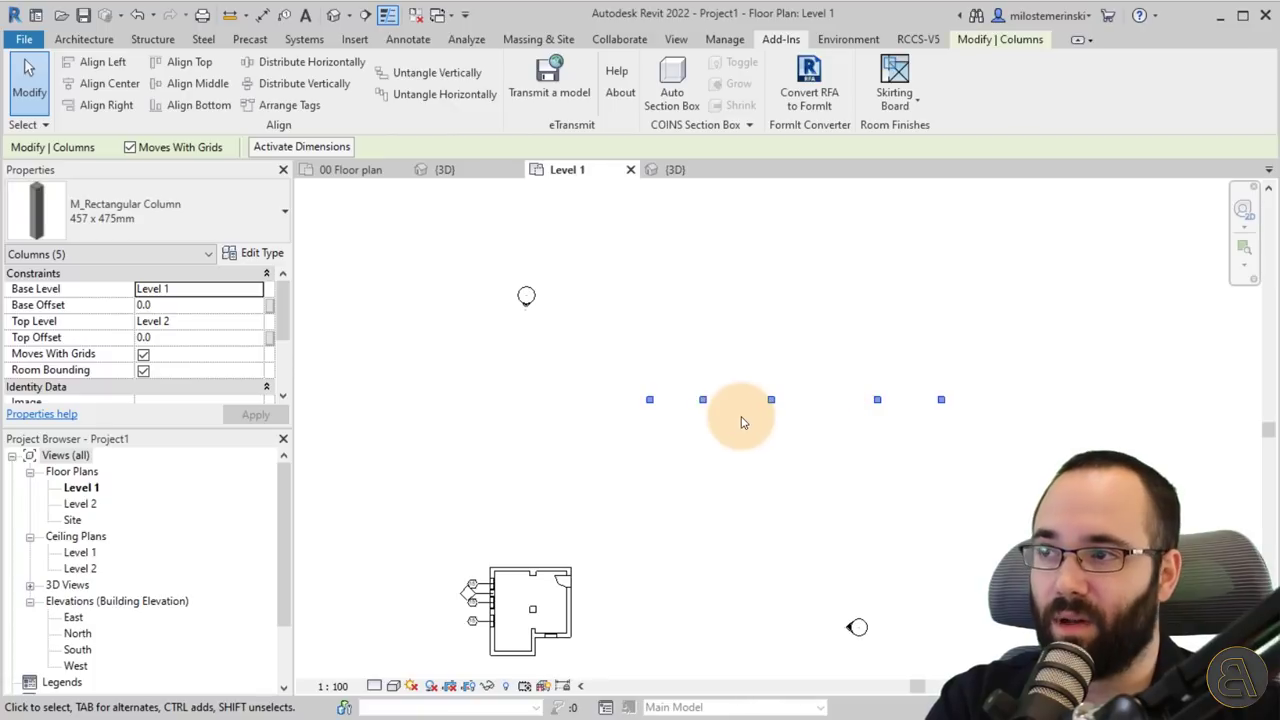
left_click(290, 62)
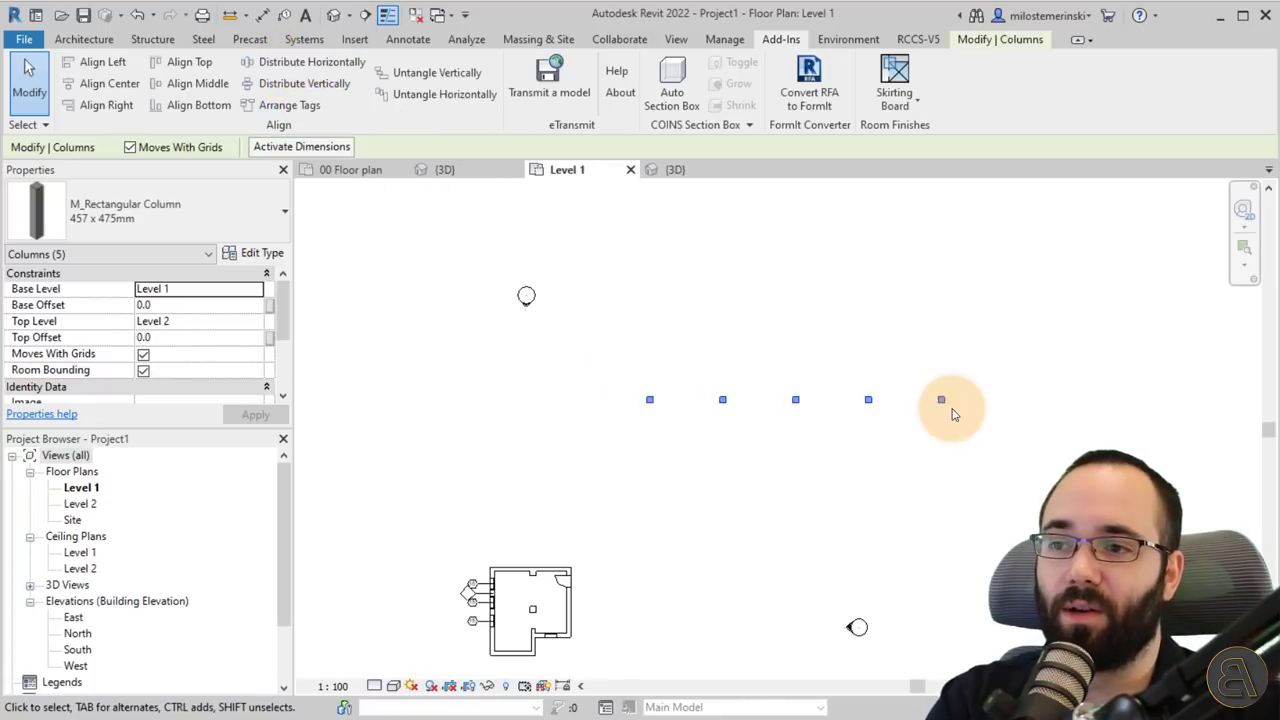
Step: Move the first column of the row outward along the row, and undo the move
left_click(643, 404)
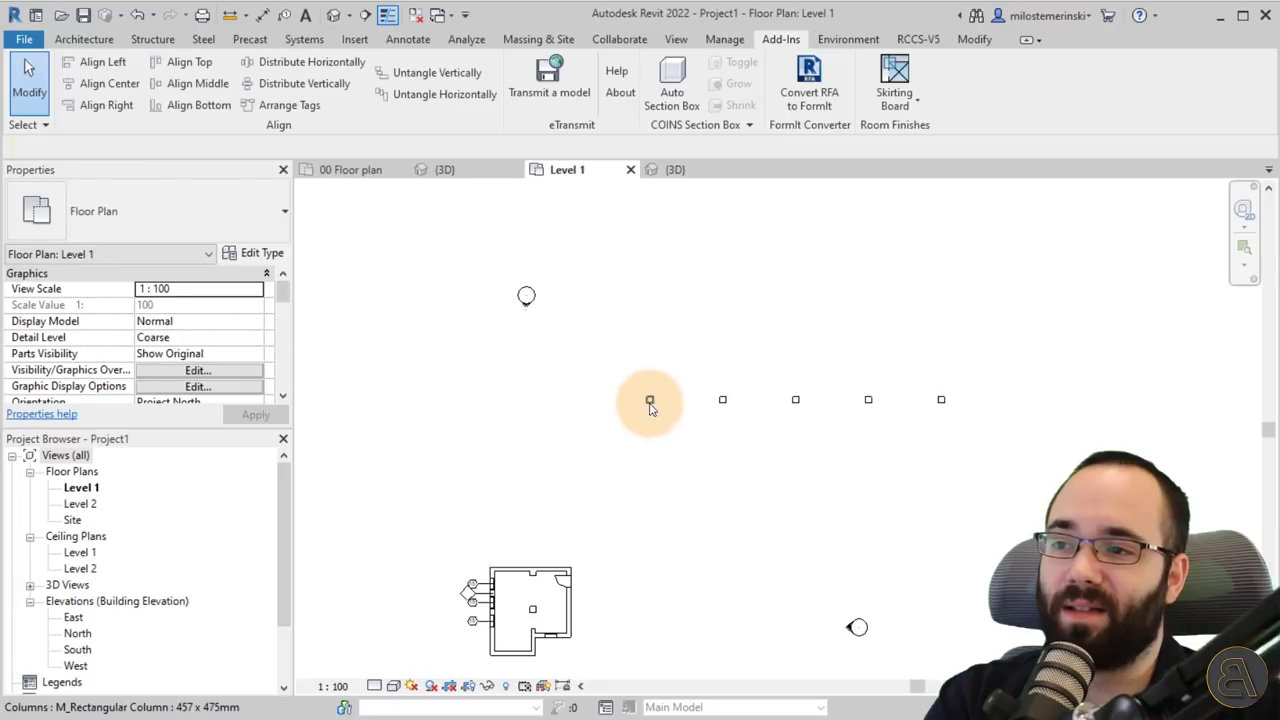
left_click_drag(649, 400, 609, 400)
left_click(690, 402)
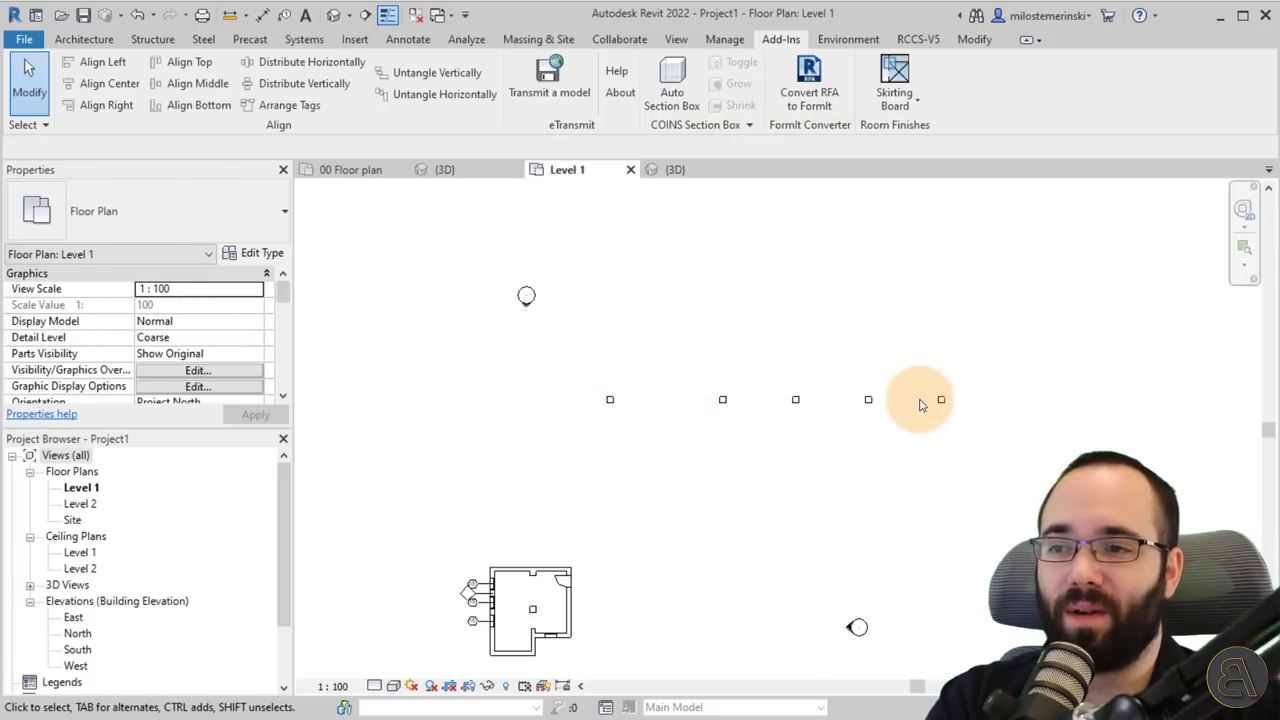
left_click(137, 15)
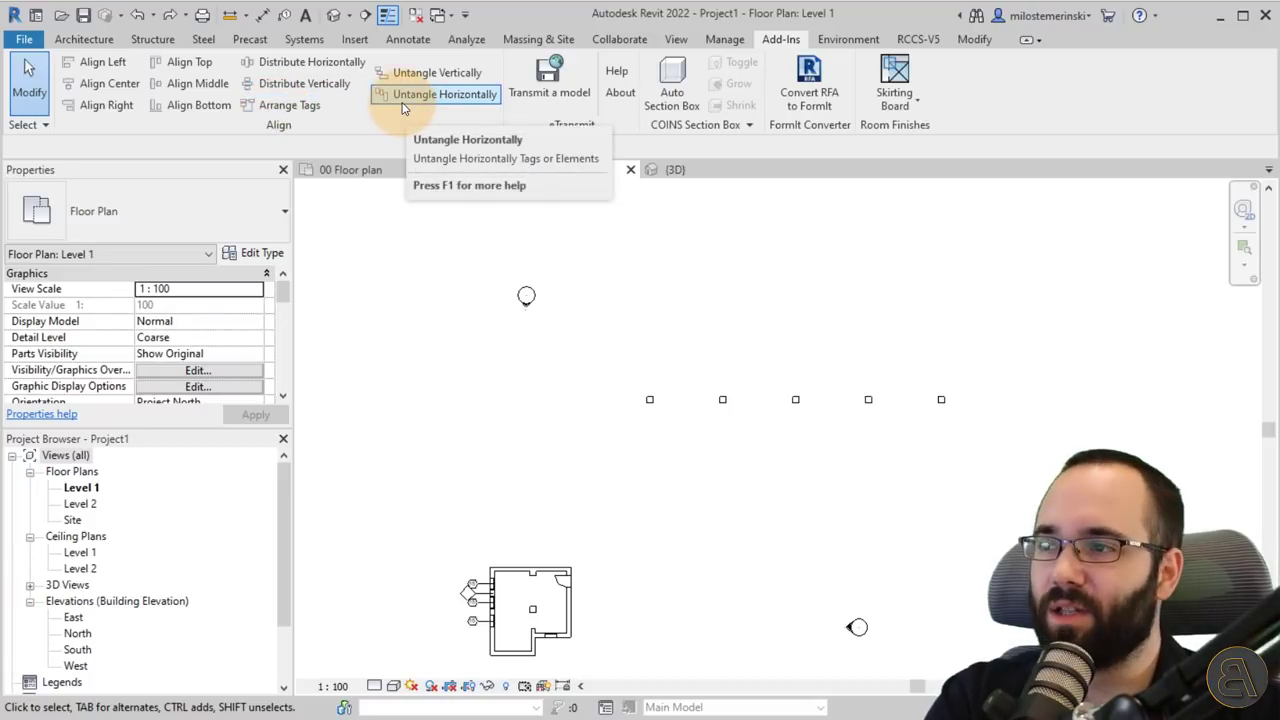
Step: Delete the five columns placed in a row outside the building
middle_click_drag(514, 394, 640, 297)
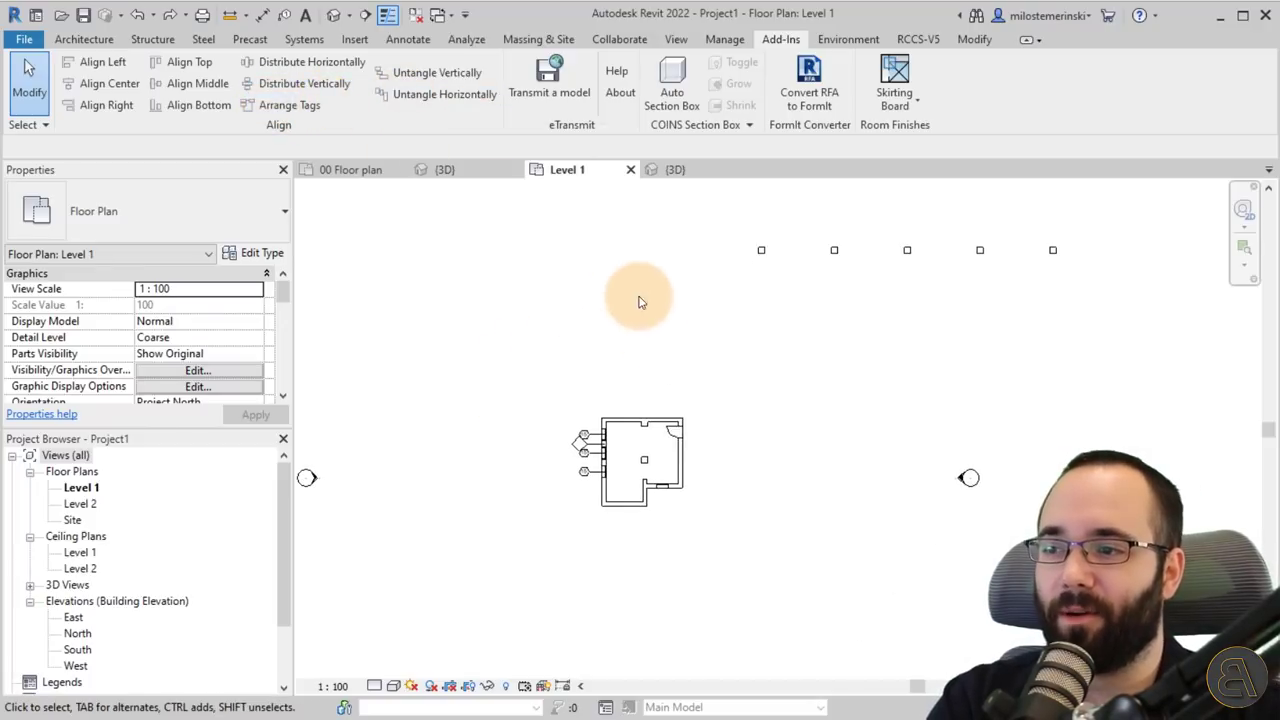
scroll(748, 404, "down", 1)
left_click_drag(1006, 322, 686, 275)
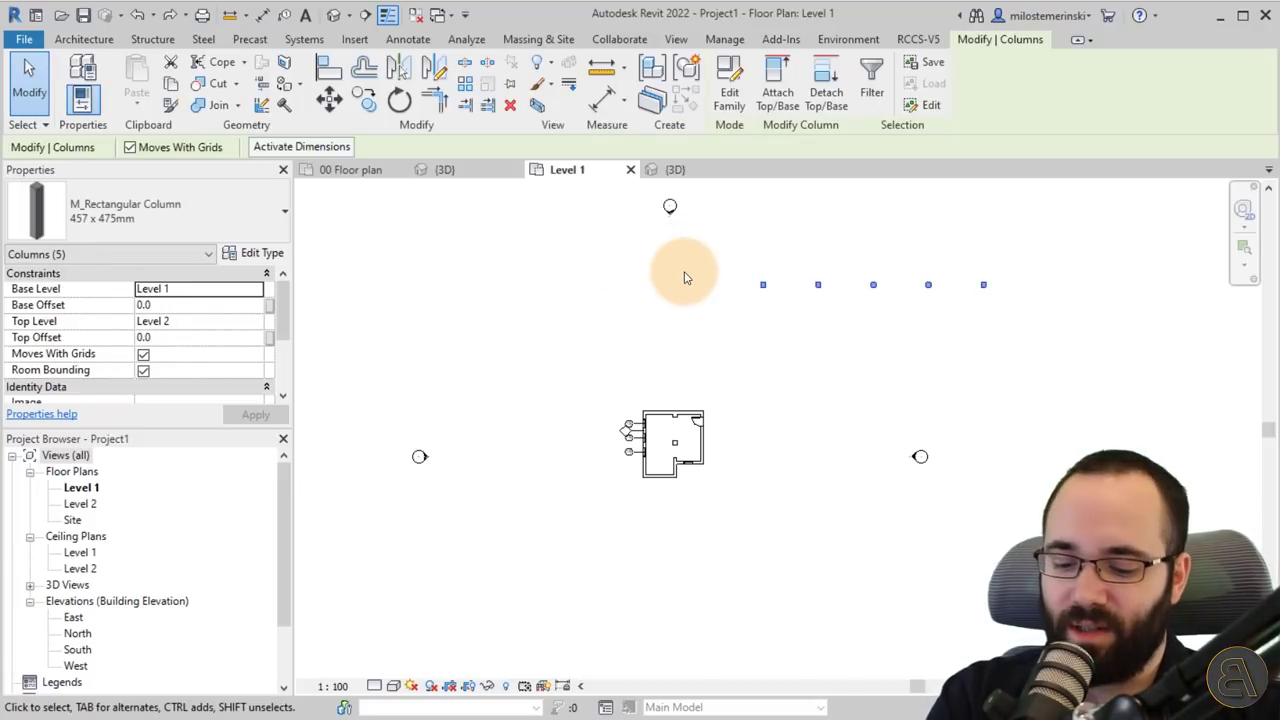
key("Delete")
Step: Turn on Crop View and Crop Region Visible for the Level 1 plan, and tighten the crop region around the building and its tags
middle_click_drag(700, 455, 718, 441)
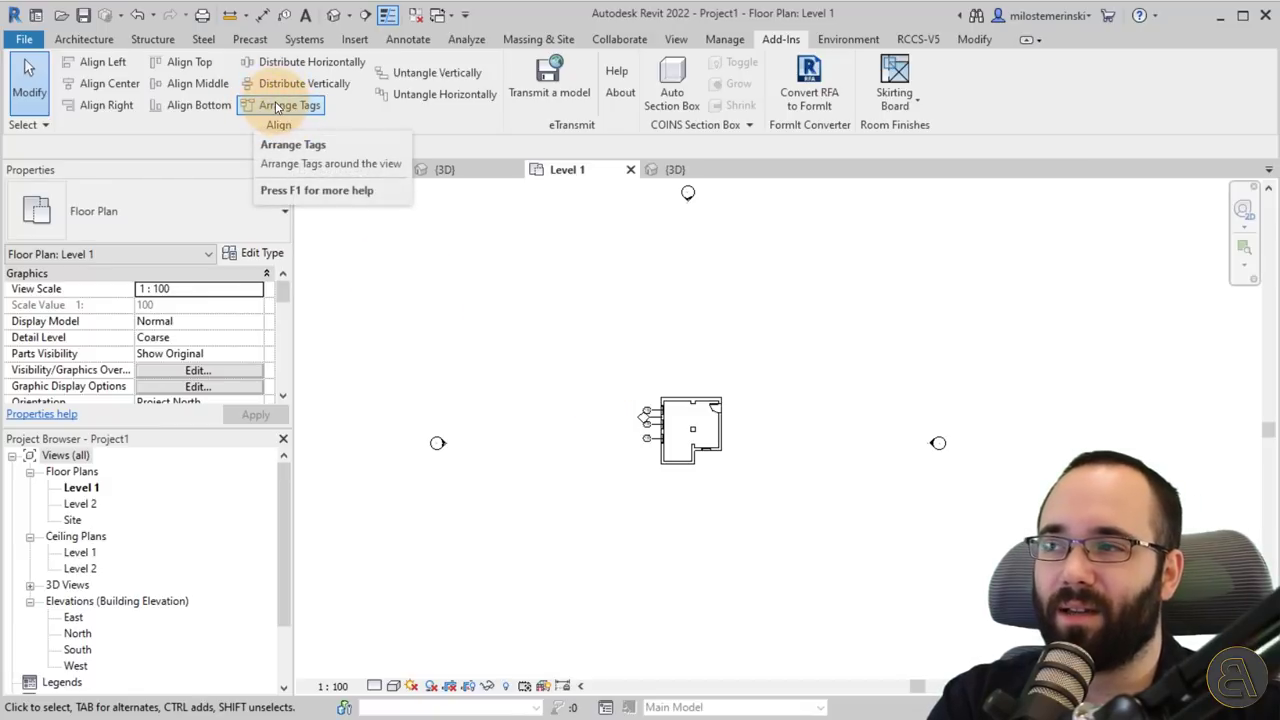
scroll(200, 315, "down", 6)
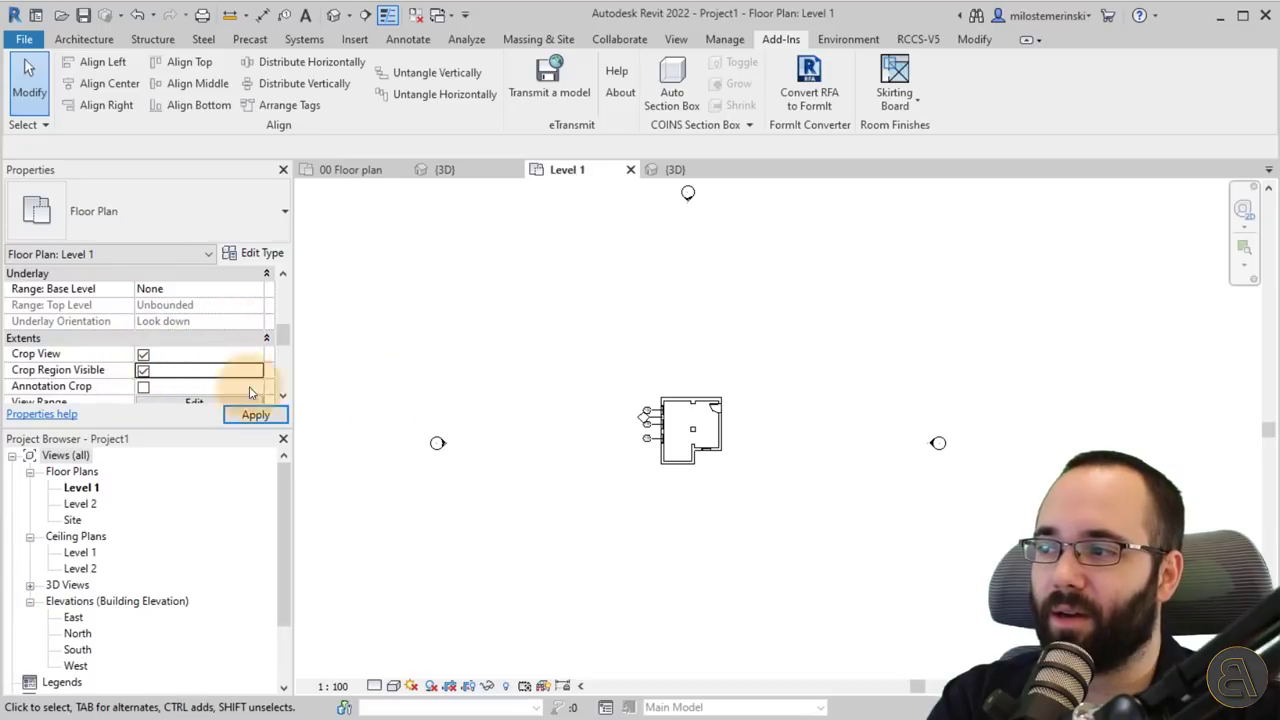
left_click(255, 414)
scroll(734, 363, "down", 3)
left_click(709, 245)
left_click_drag(709, 245, 706, 372)
left_click_drag(554, 463, 680, 463)
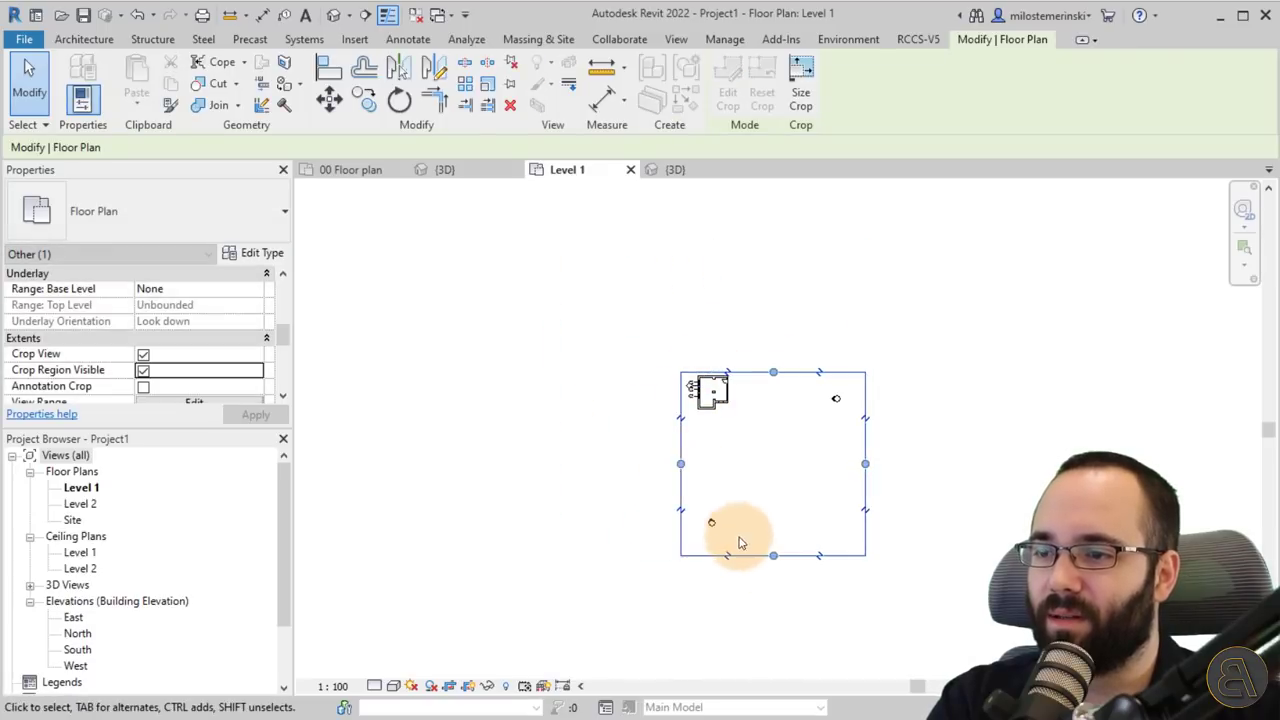
left_click_drag(773, 555, 722, 388)
scroll(706, 395, "up", 6)
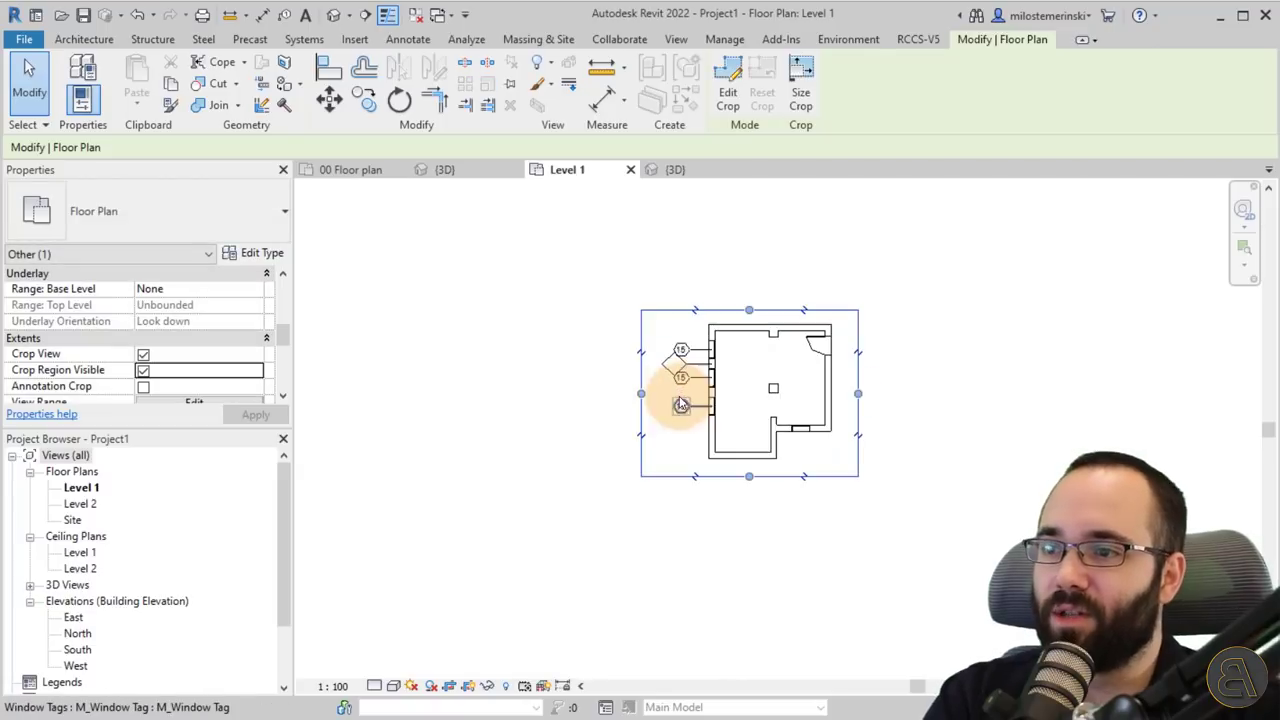
key("Escape")
Step: Apply Arrange Tags to the three window tags and the wall tag beside the building, and clear the selection
left_click_drag(594, 194, 594, 190)
scroll(615, 270, "down", 1)
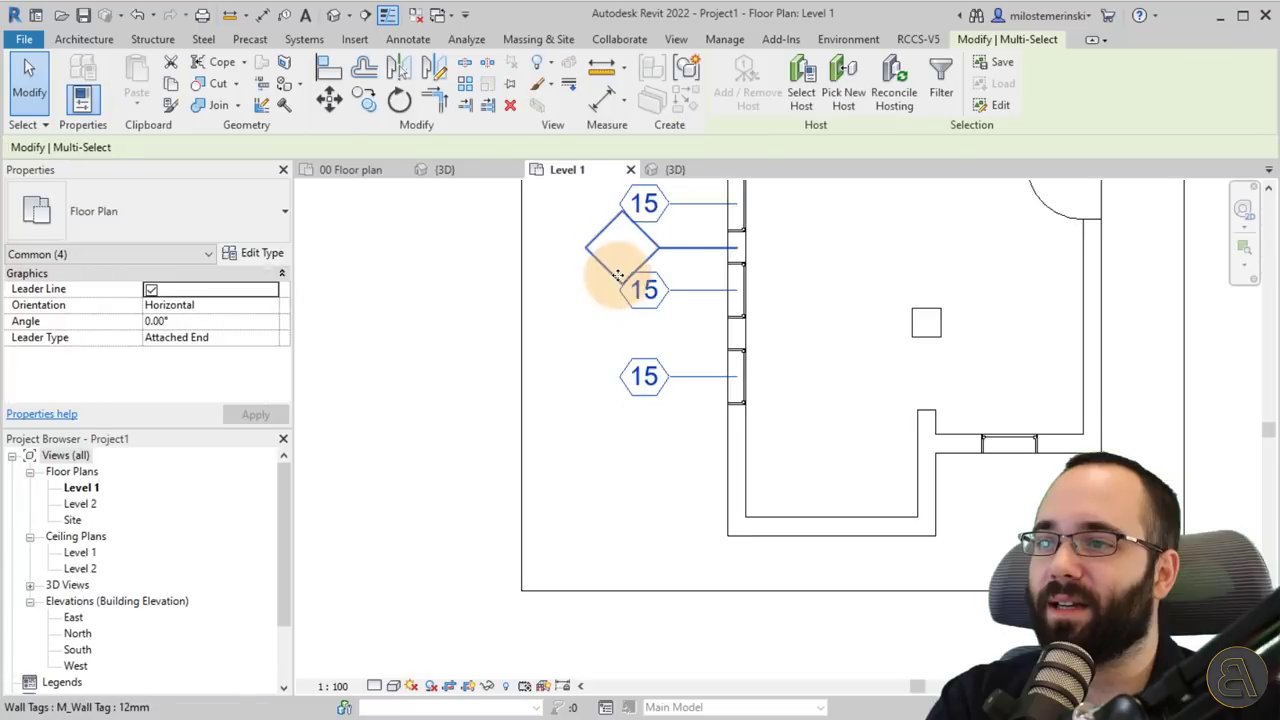
middle_click_drag(667, 169, 689, 237)
left_click(778, 37)
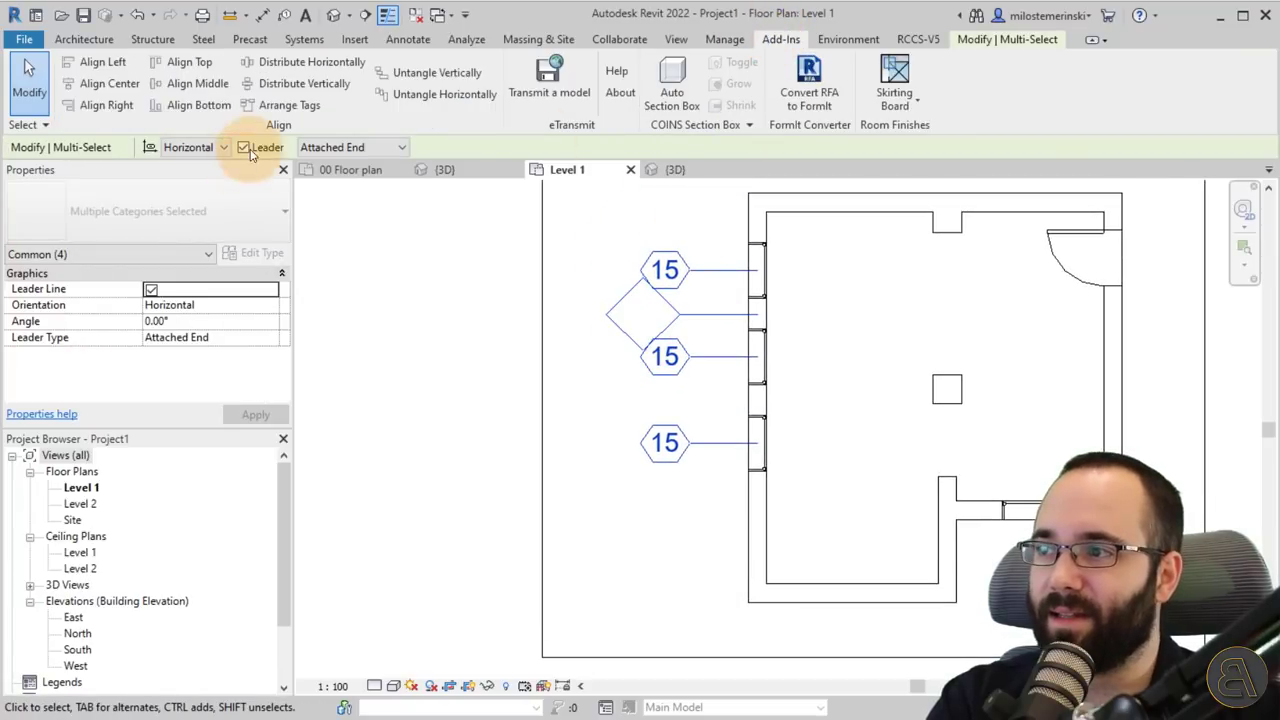
left_click(289, 105)
scroll(598, 490, "down", 2)
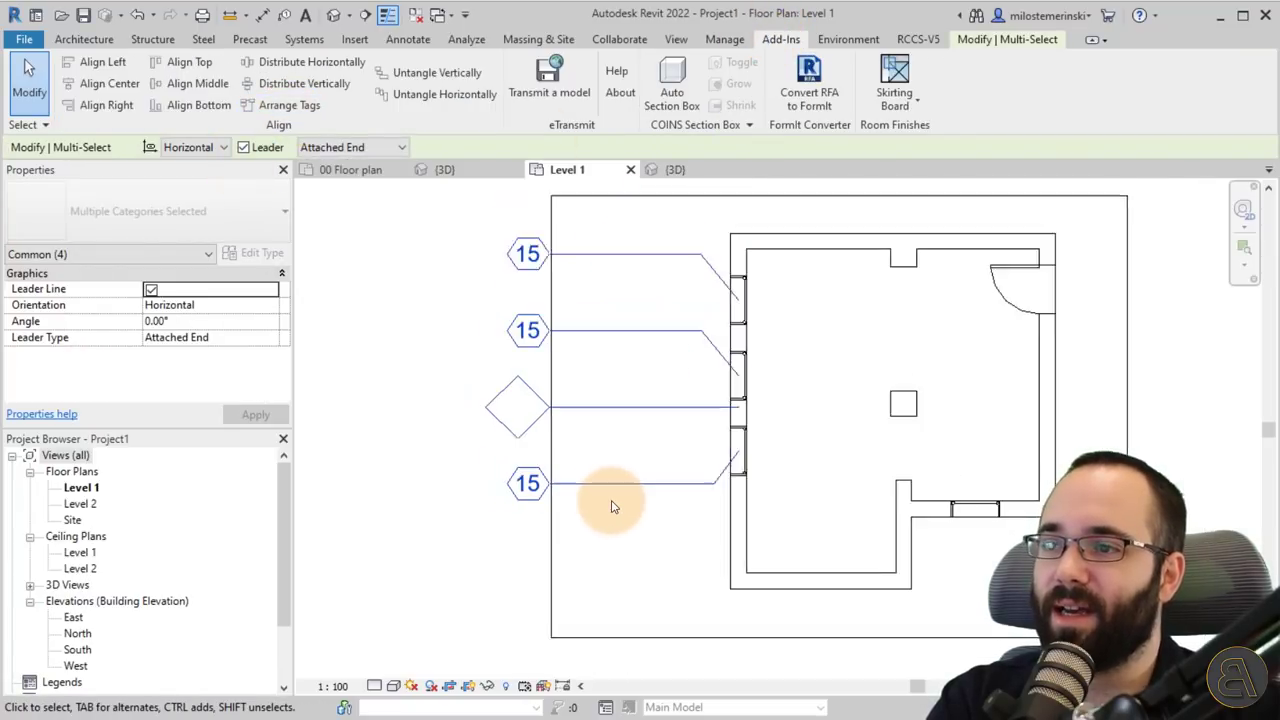
key("Escape")
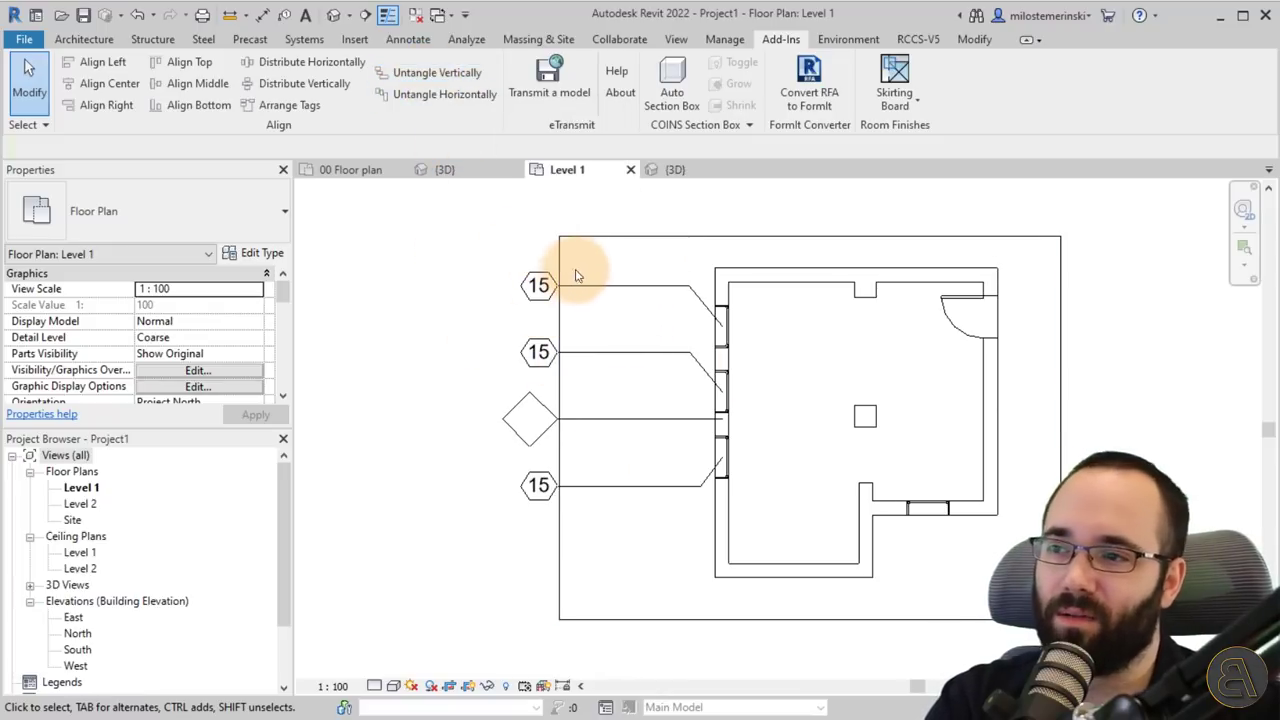
Step: Apply Untangle Vertically to the three window tags and the wall tag
left_click(450, 73)
left_click_drag(556, 346, 700, 551)
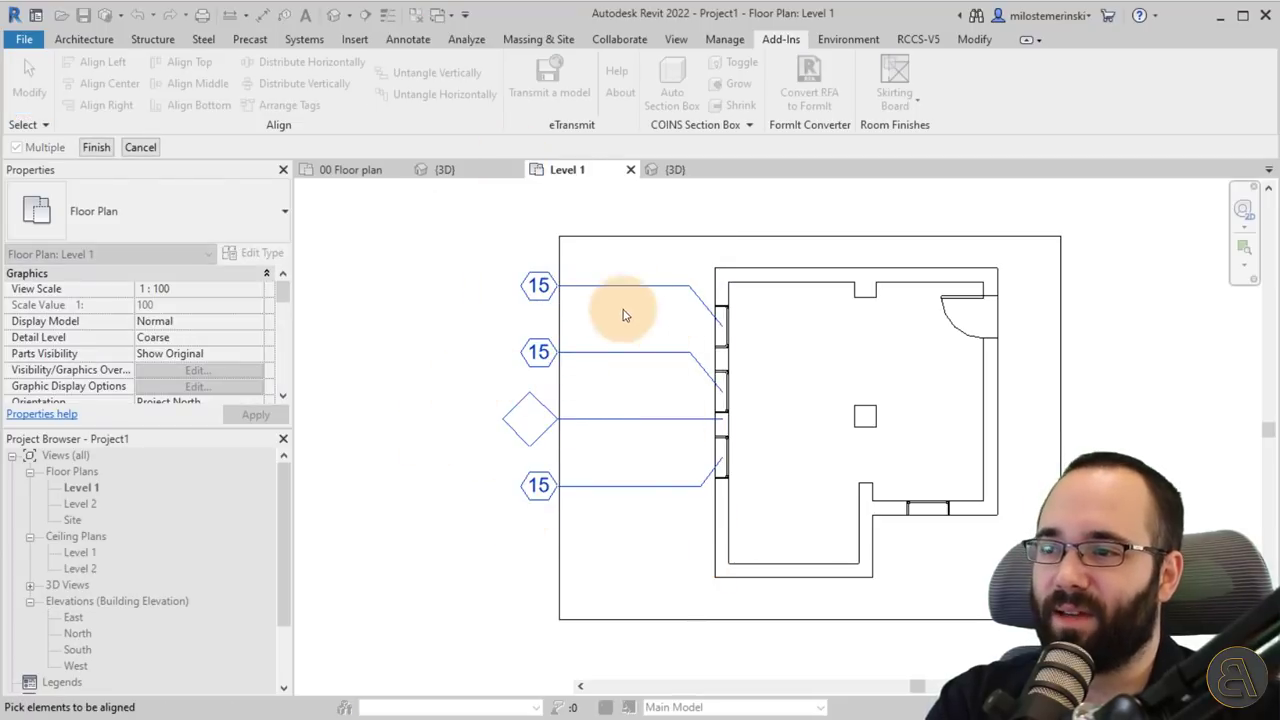
left_click(96, 147)
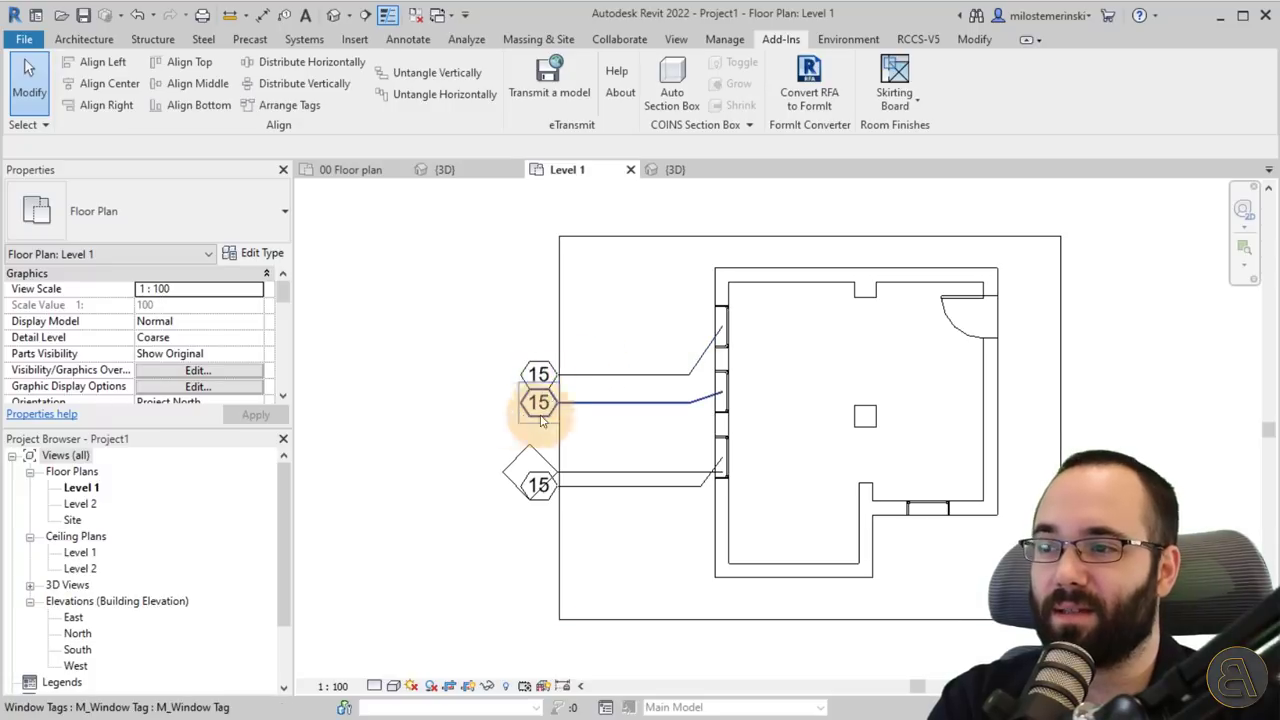
Step: Apply Untangle Horizontally and Untangle Vertically to the three window tags and the wall tag, and clear the selection
left_click_drag(443, 280, 745, 550)
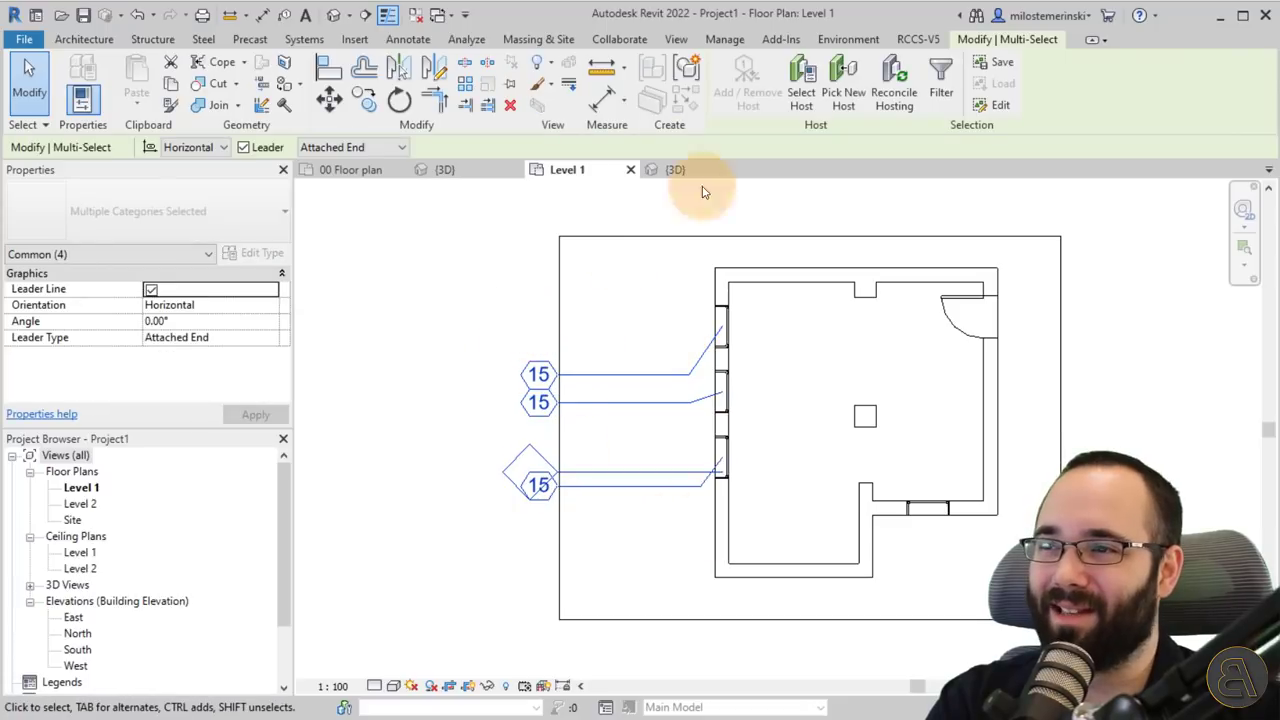
left_click(780, 40)
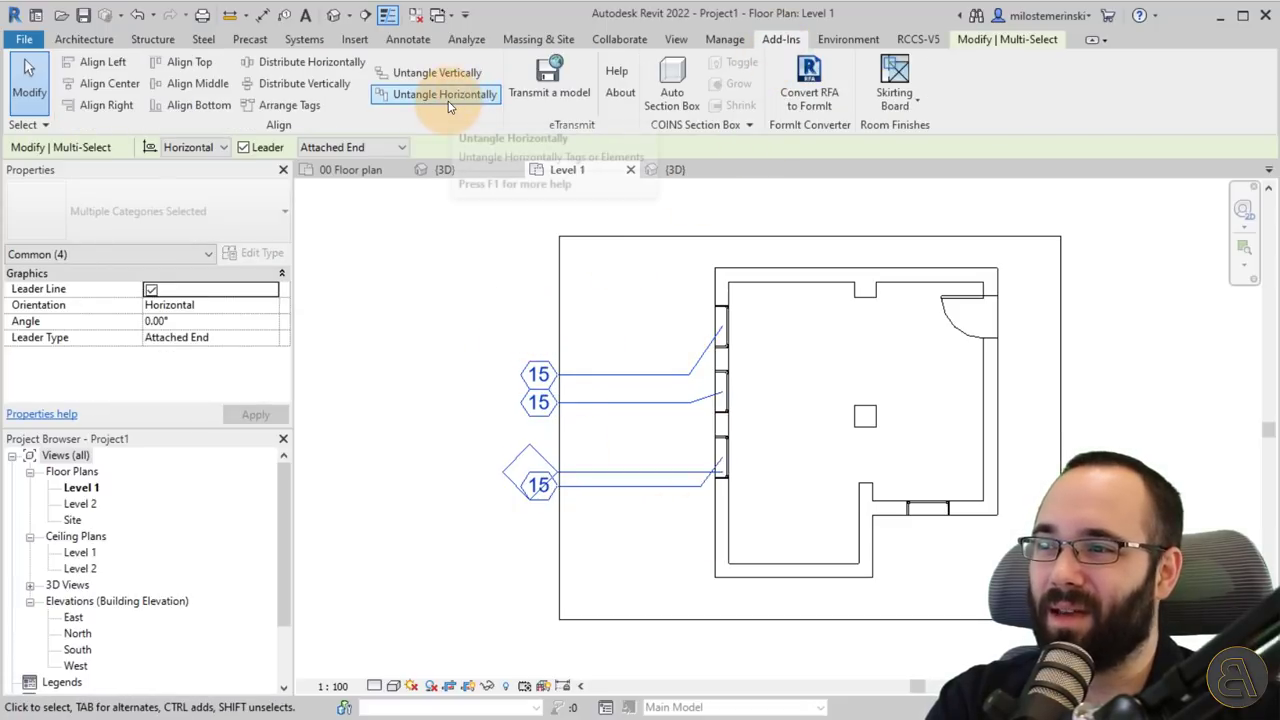
left_click(445, 93)
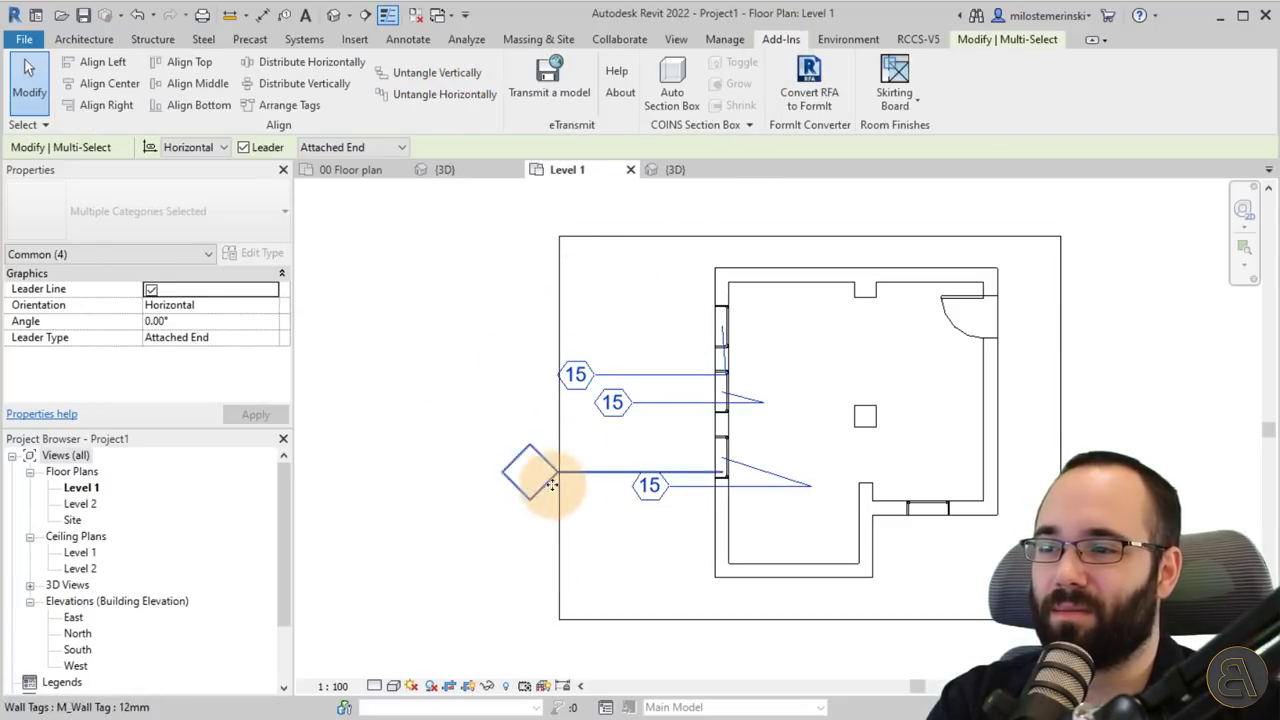
scroll(558, 432, "up", 2)
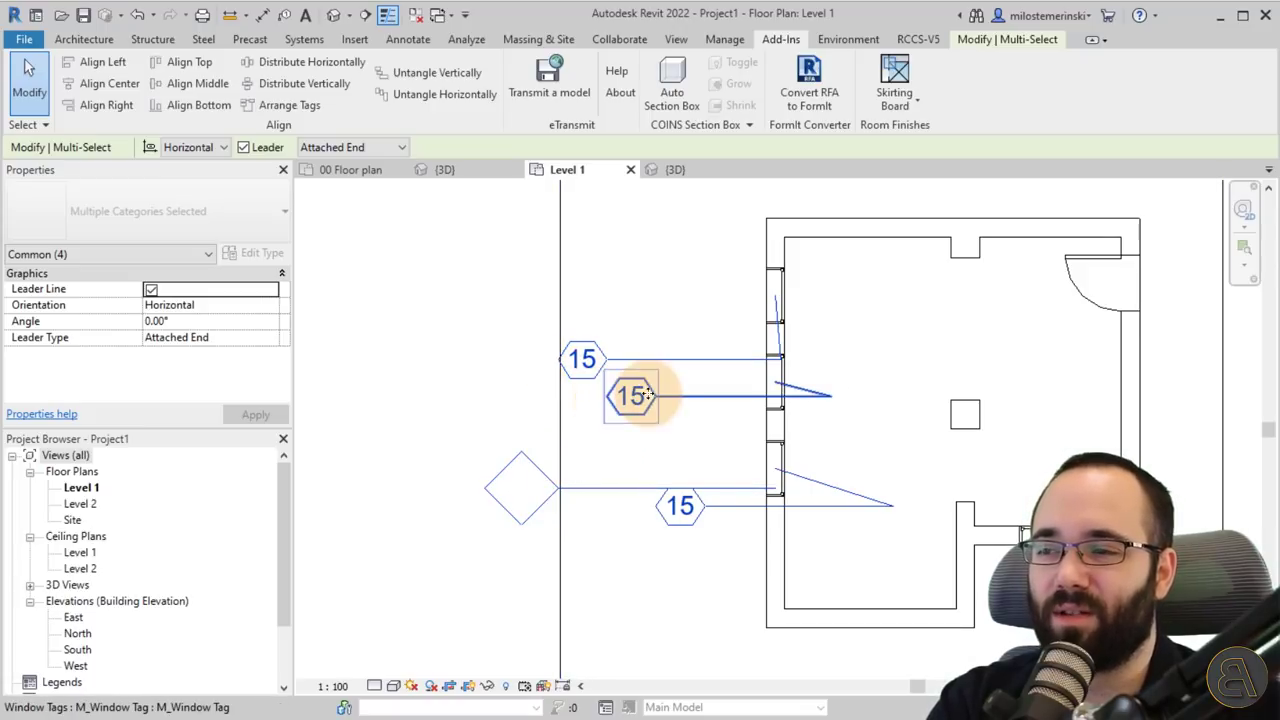
left_click(427, 73)
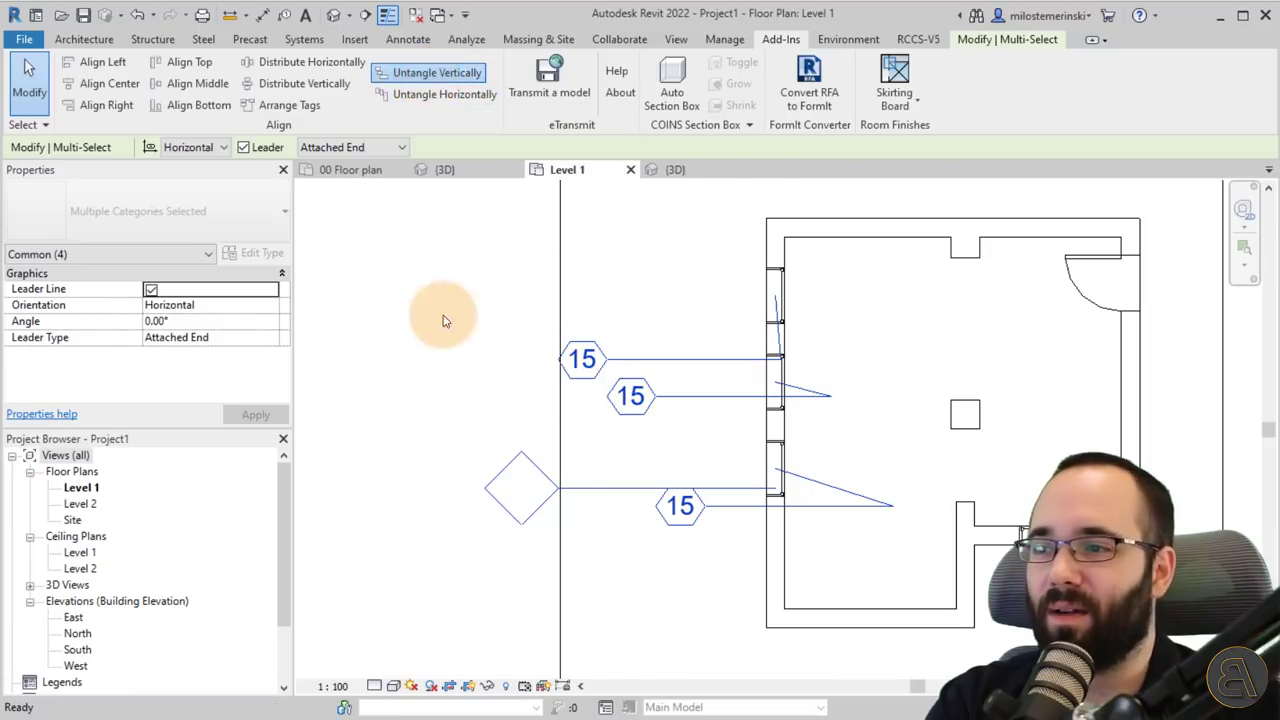
left_click(621, 306)
Step: Delete the three window tags and the wall tag beside the building
scroll(578, 385, "up", 3)
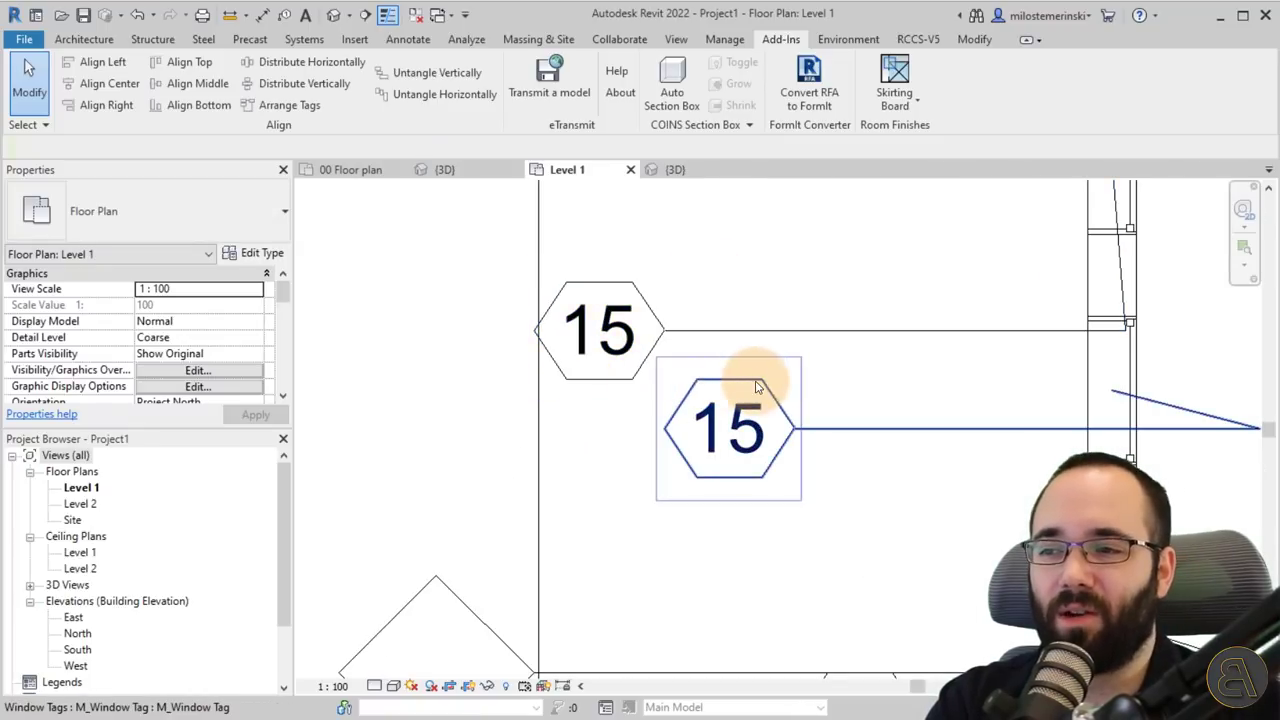
scroll(800, 348, "down", 1)
scroll(800, 348, "down", 2)
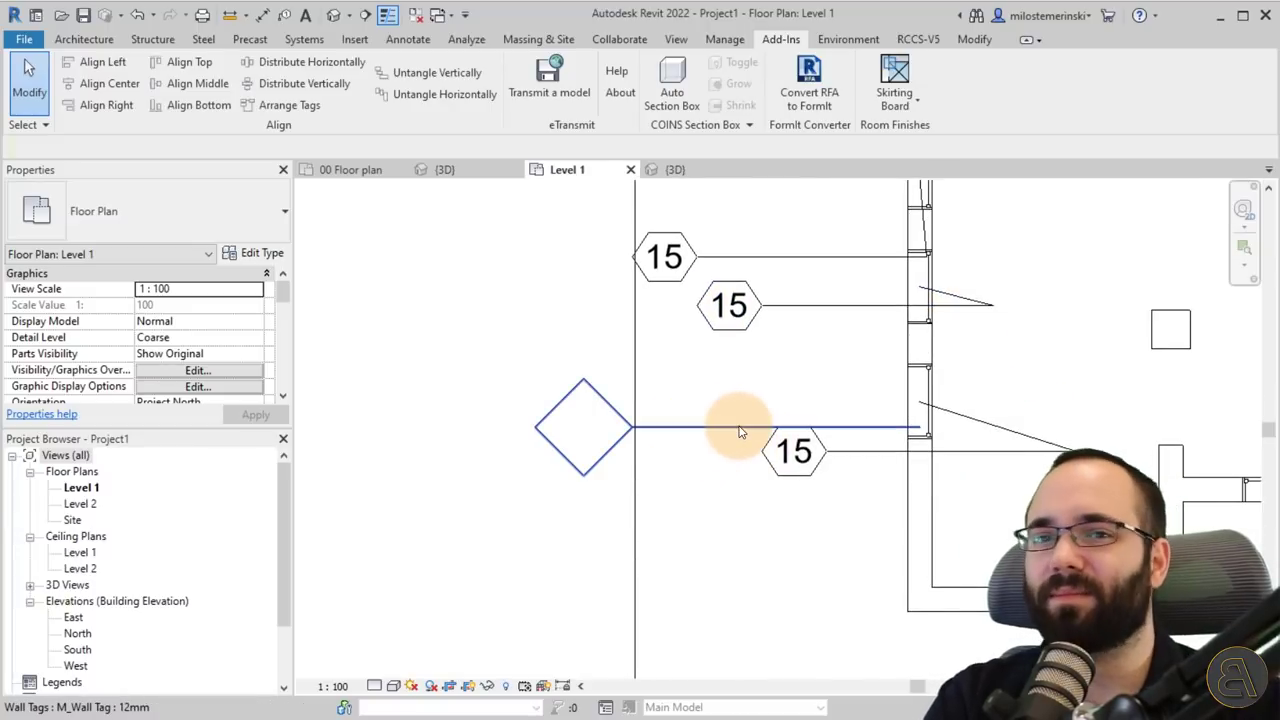
middle_click_drag(686, 377, 682, 385)
scroll(684, 386, "down", 4)
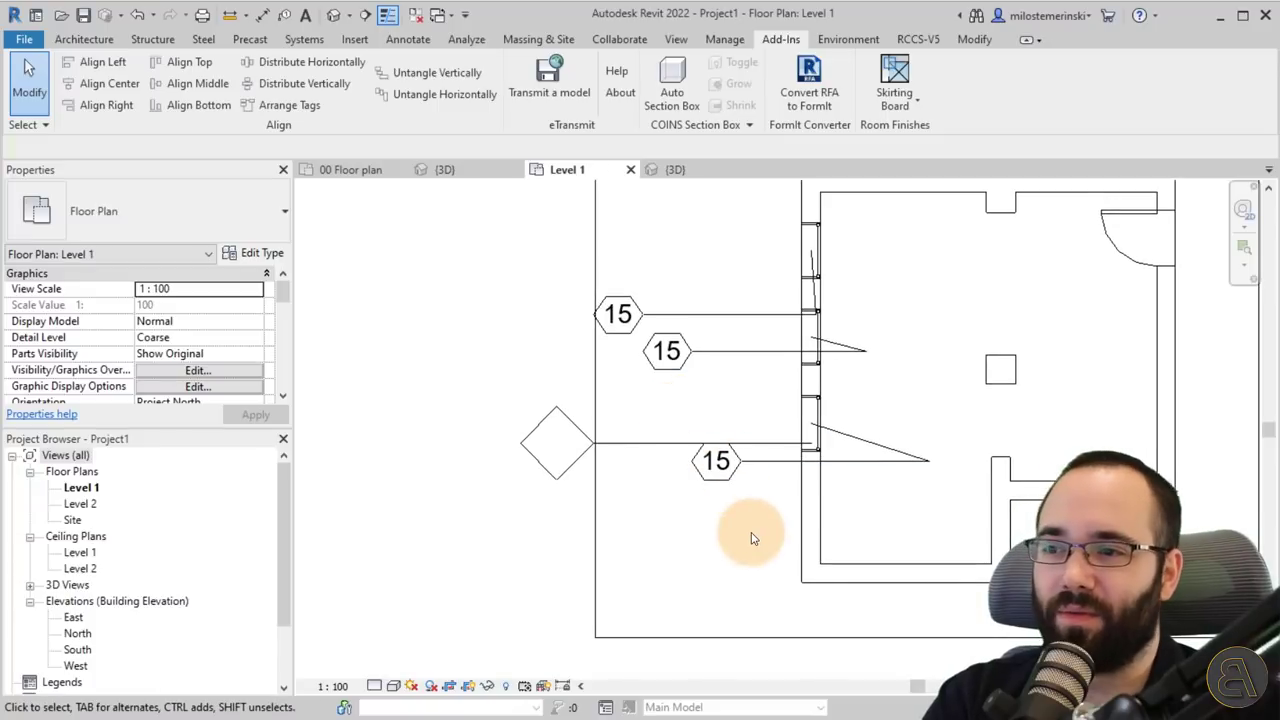
scroll(664, 484, "down", 1)
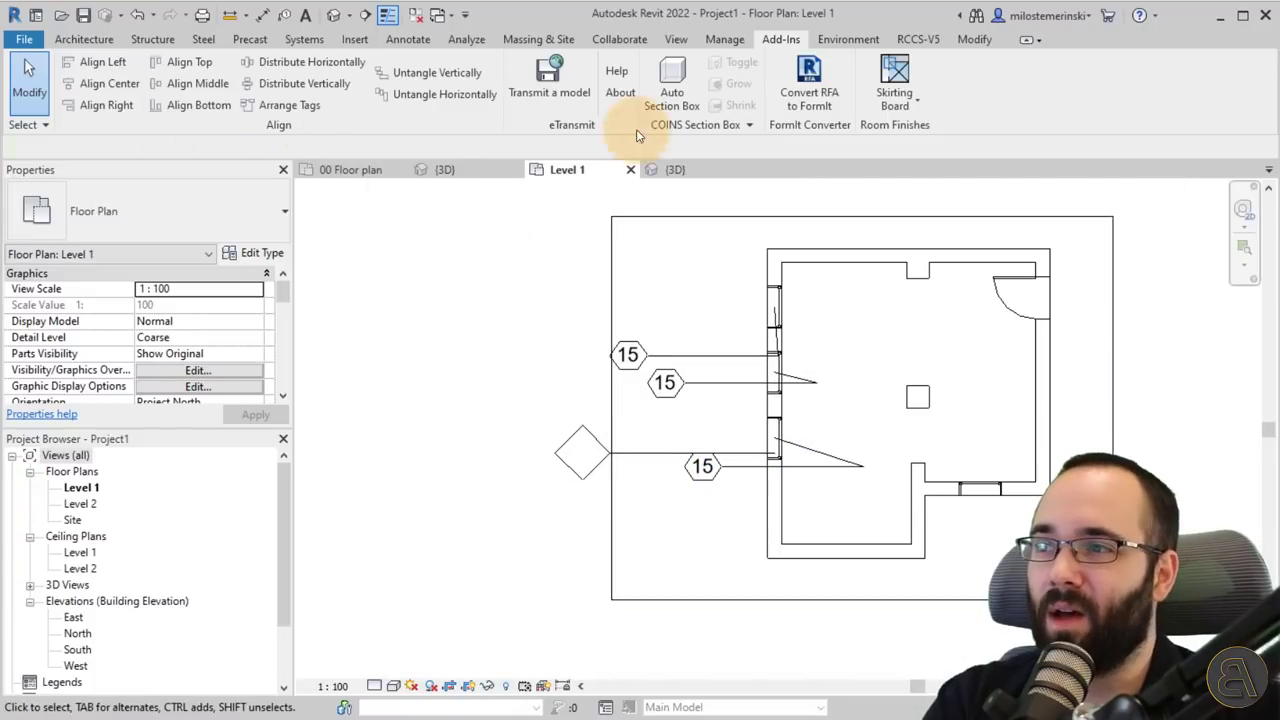
left_click_drag(740, 484, 657, 291)
key("Delete")
Step: Turn off Crop View and Crop Region Visible for the Level 1 plan
scroll(218, 388, "down", 10)
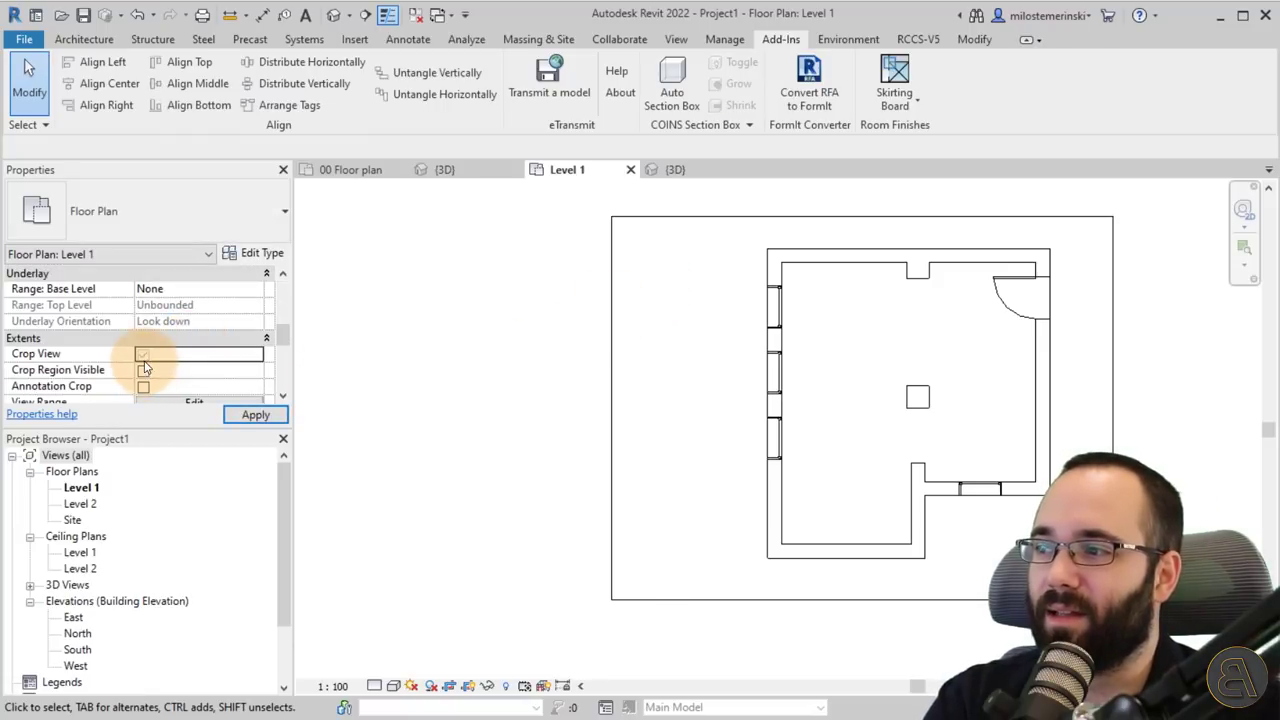
left_click(256, 414)
middle_click_drag(771, 366, 530, 434)
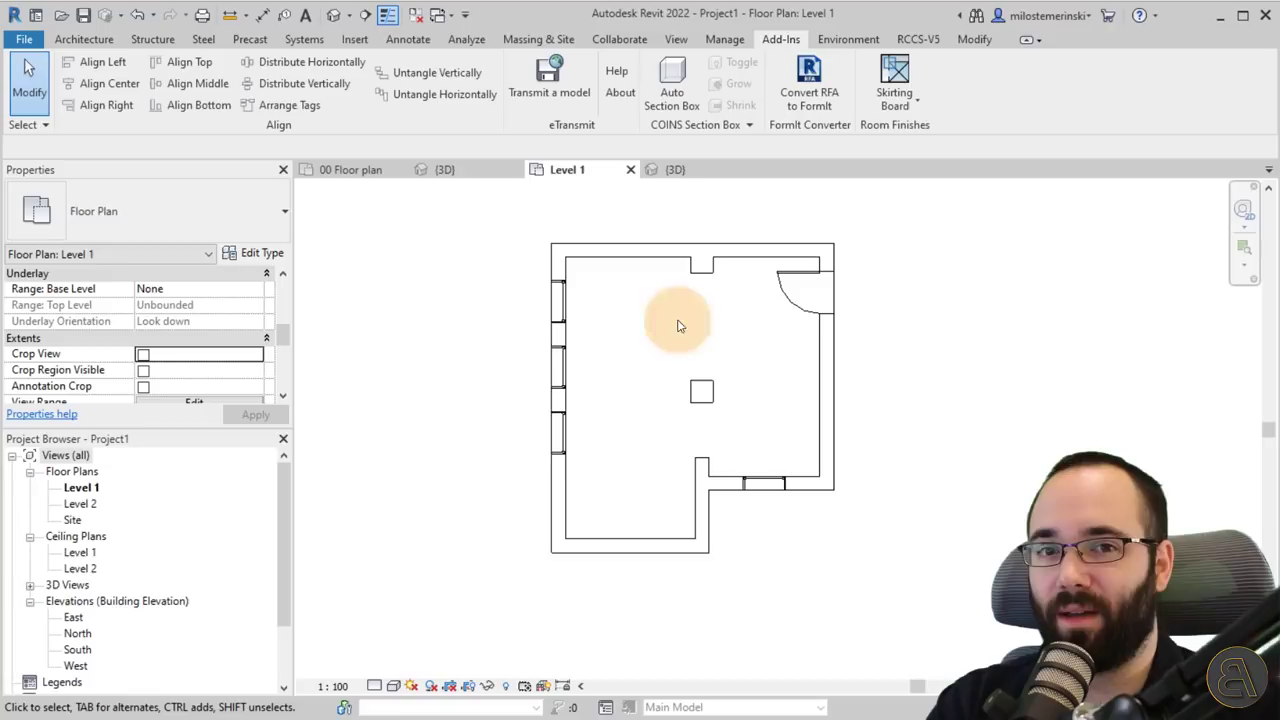
middle_click_drag(675, 337, 600, 354)
Step: Open Project1's 3D view and examine the corner where the walls meet the floor and the commands of the Room Finishes plug-in
left_click(678, 171)
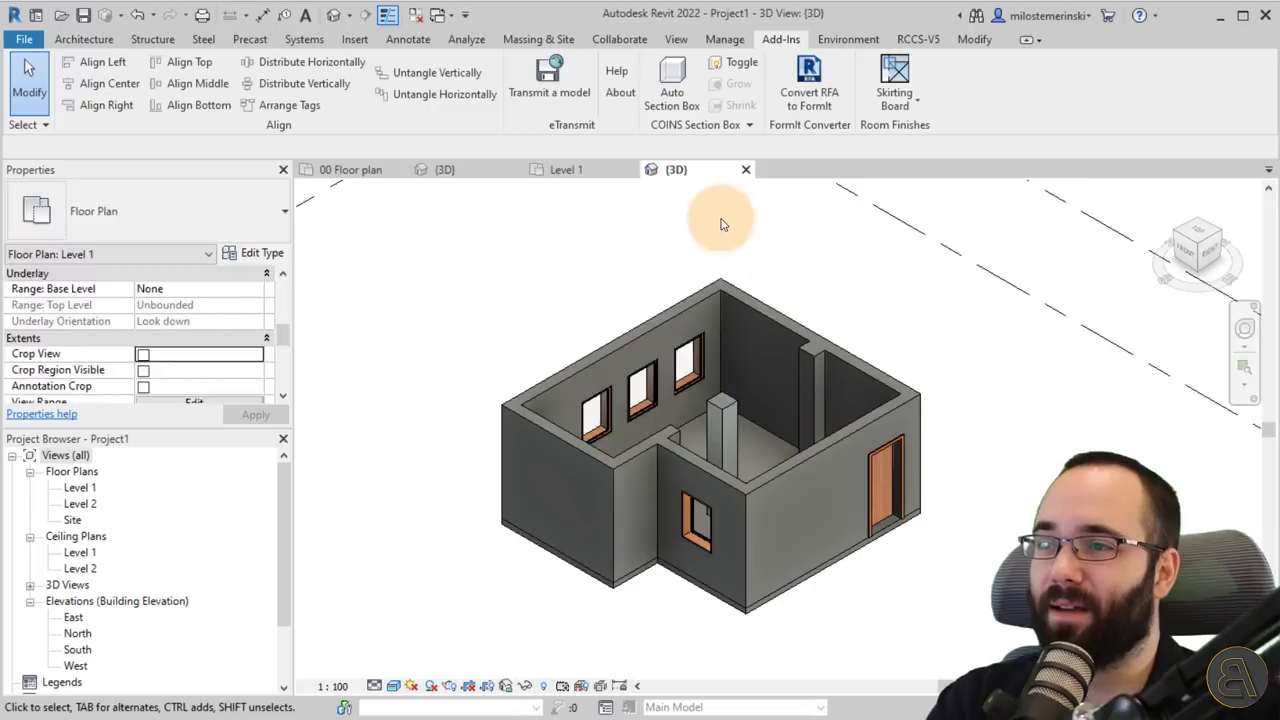
middle_click_drag(809, 373, 802, 448, "shift")
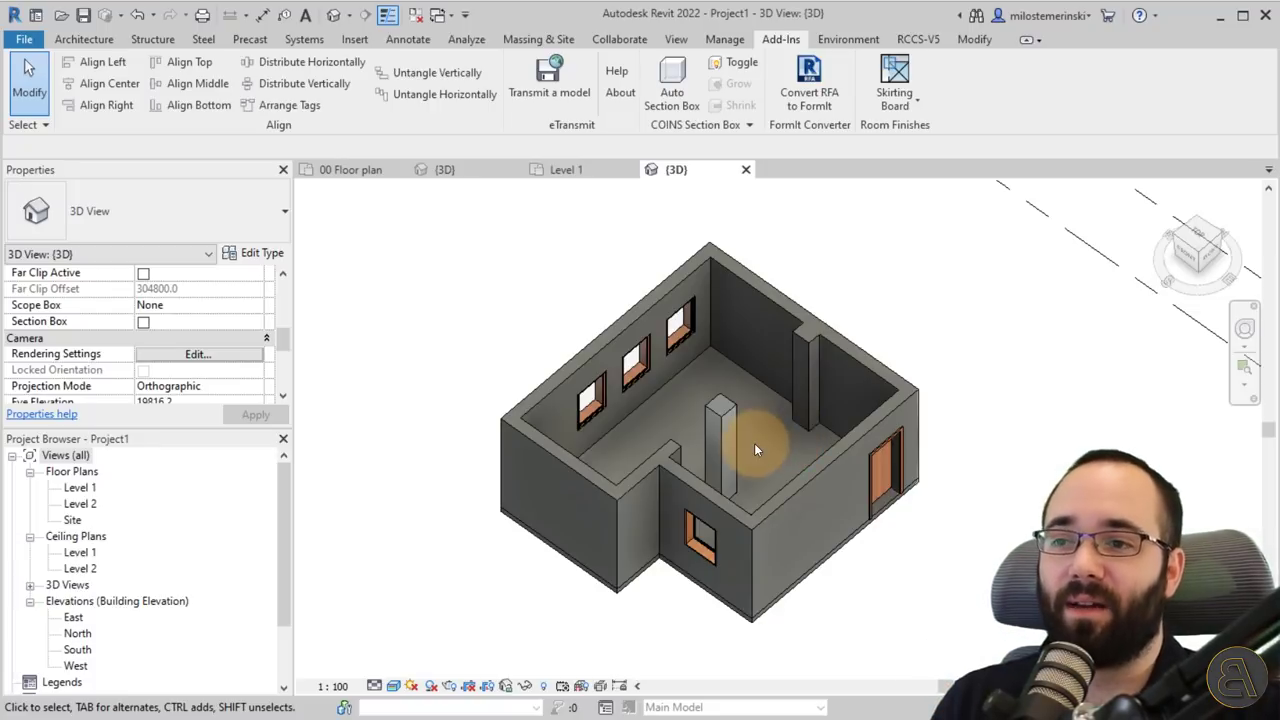
middle_click_drag(754, 443, 662, 427)
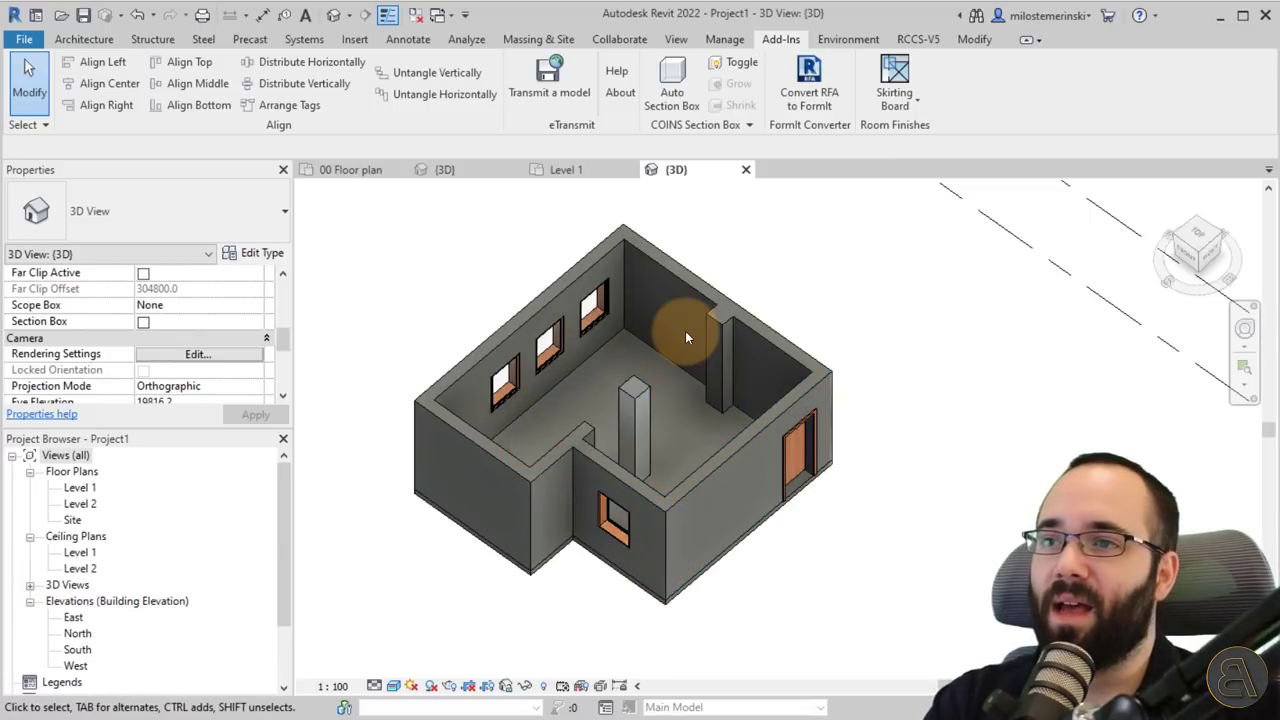
scroll(625, 342, "up", 6)
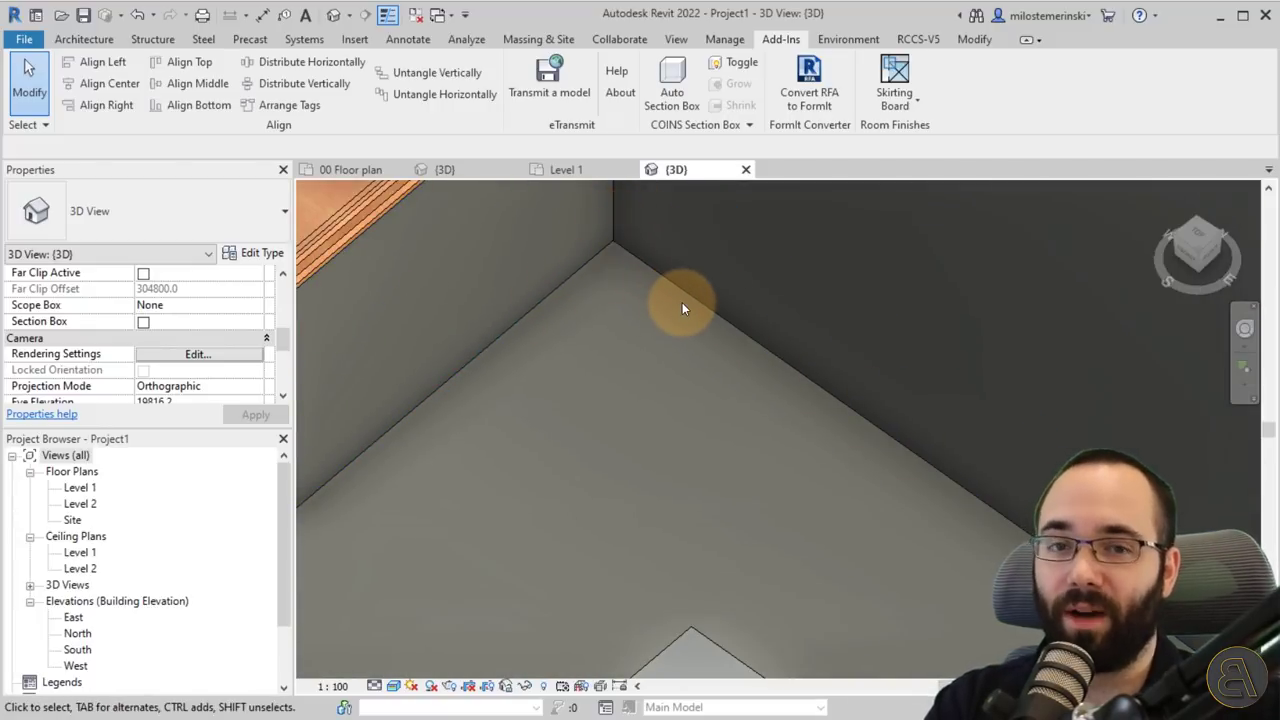
left_click(895, 100)
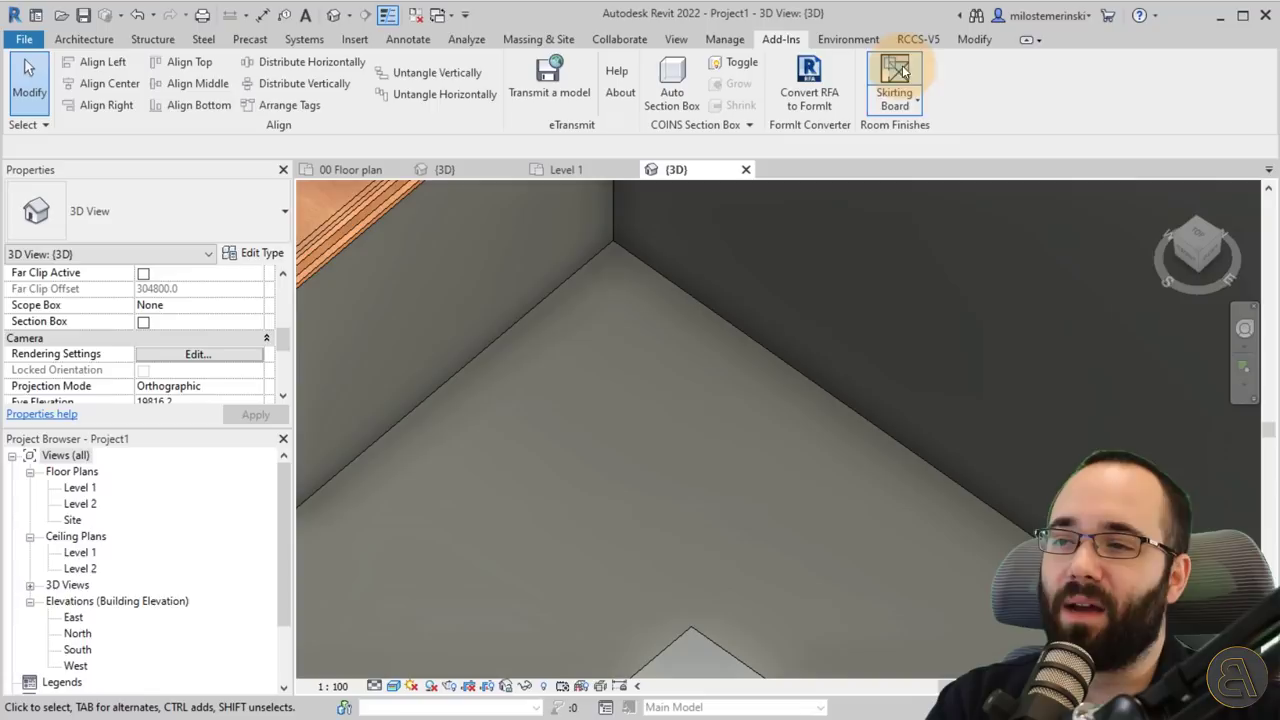
left_click(893, 110)
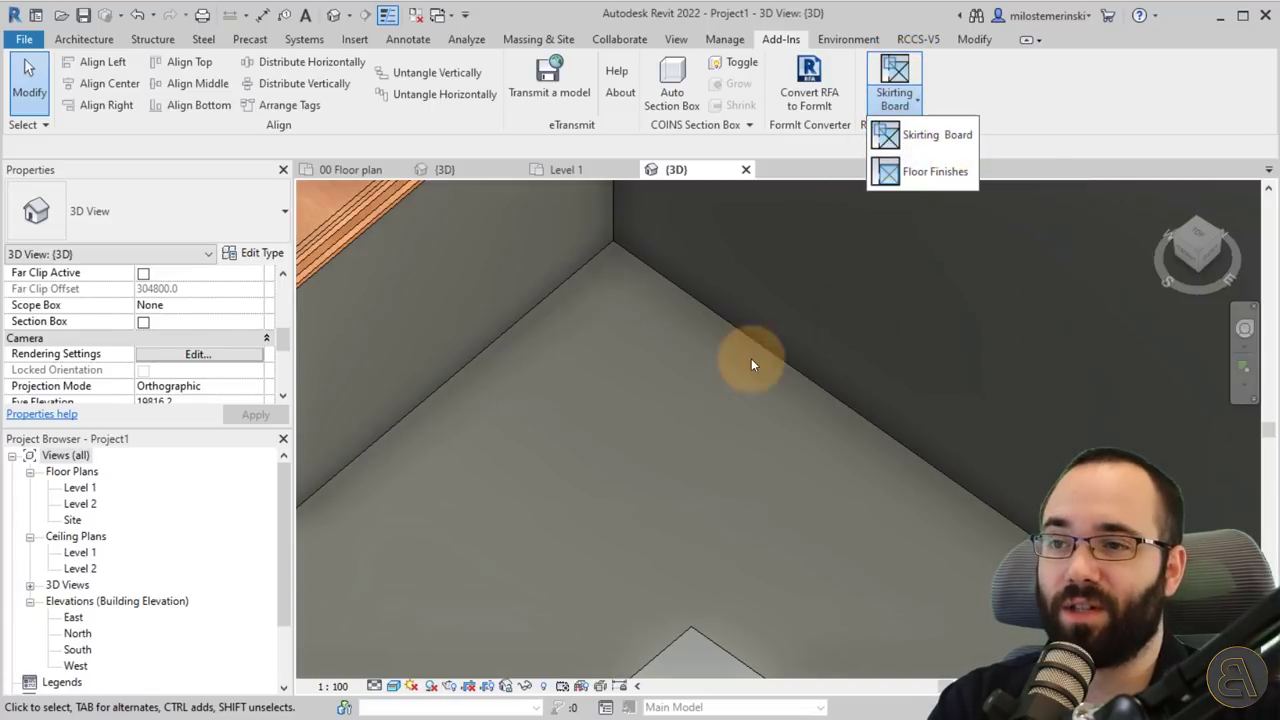
scroll(760, 345, "down", 8)
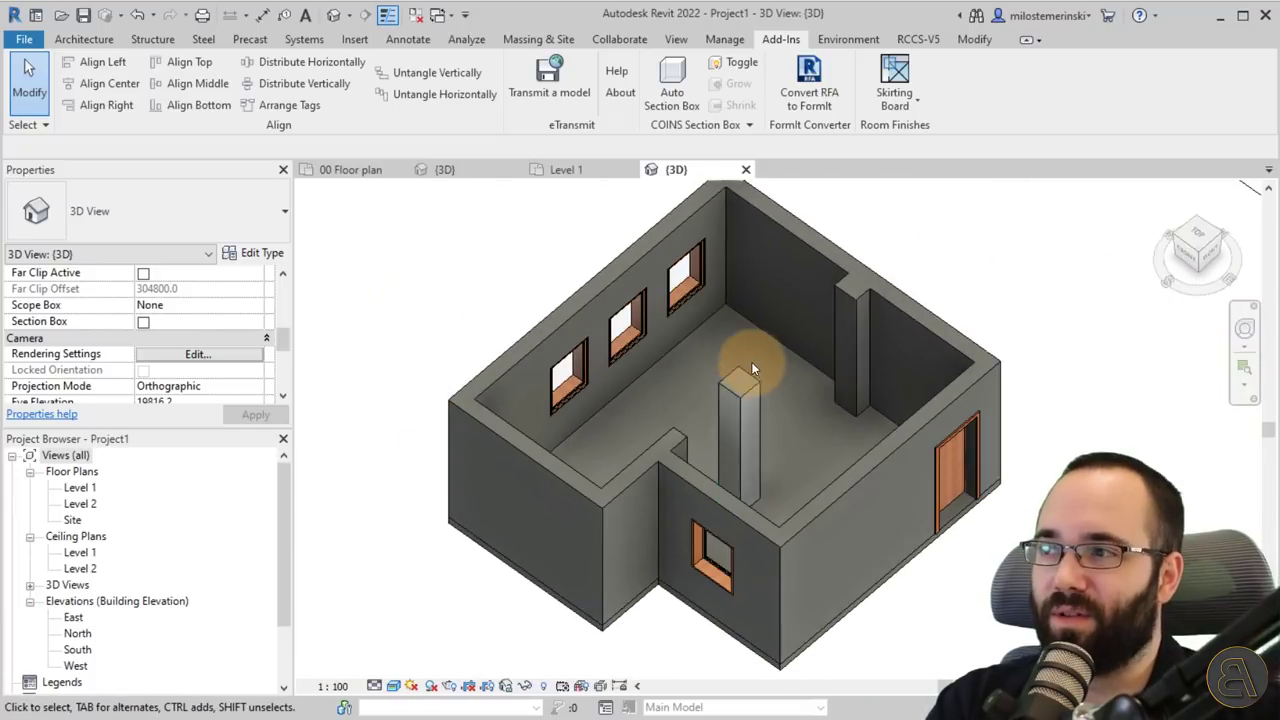
Step: Start a new floor and duplicate the Generic 150mm type as "Wood floor"
left_click(78, 42)
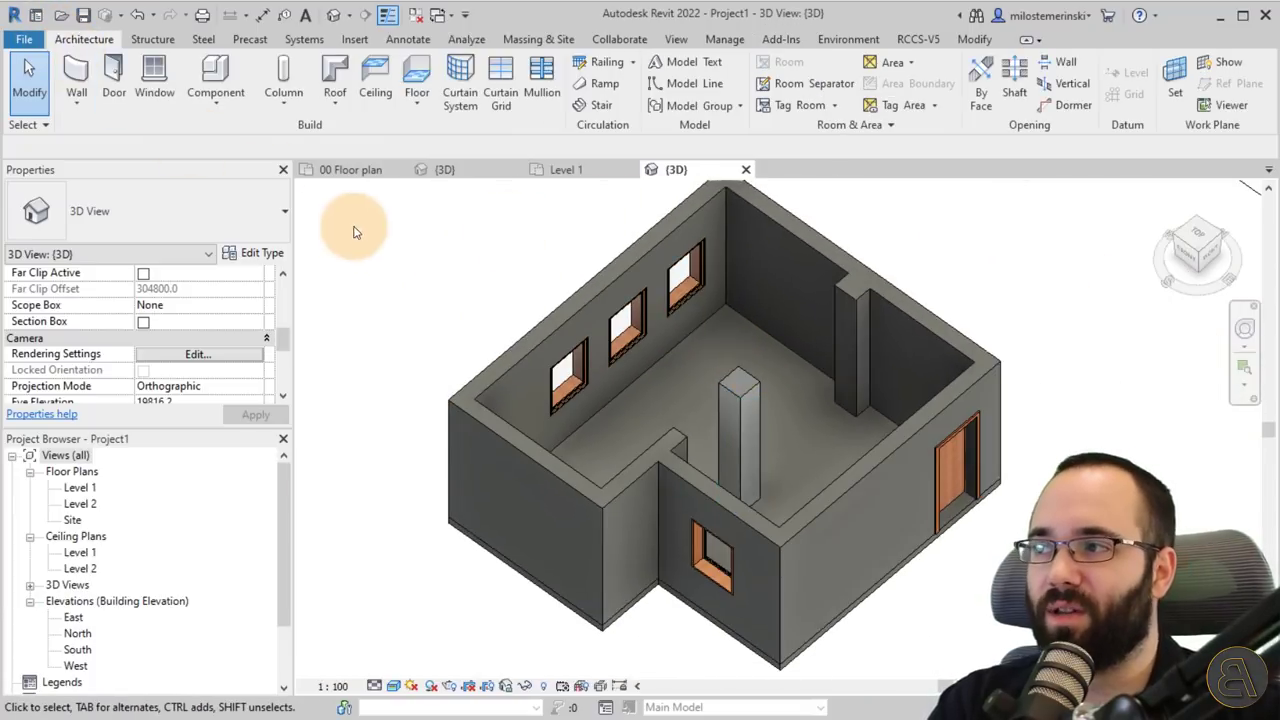
left_click(418, 76)
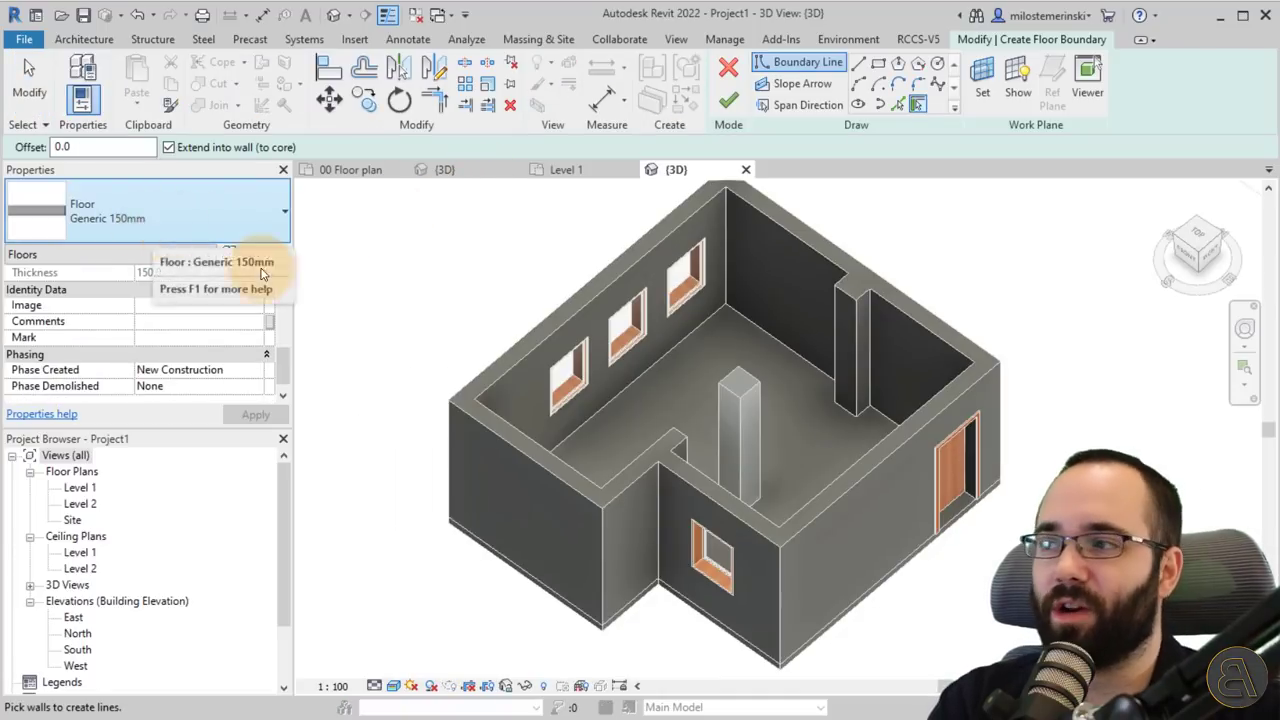
left_click(262, 253)
left_click(668, 152)
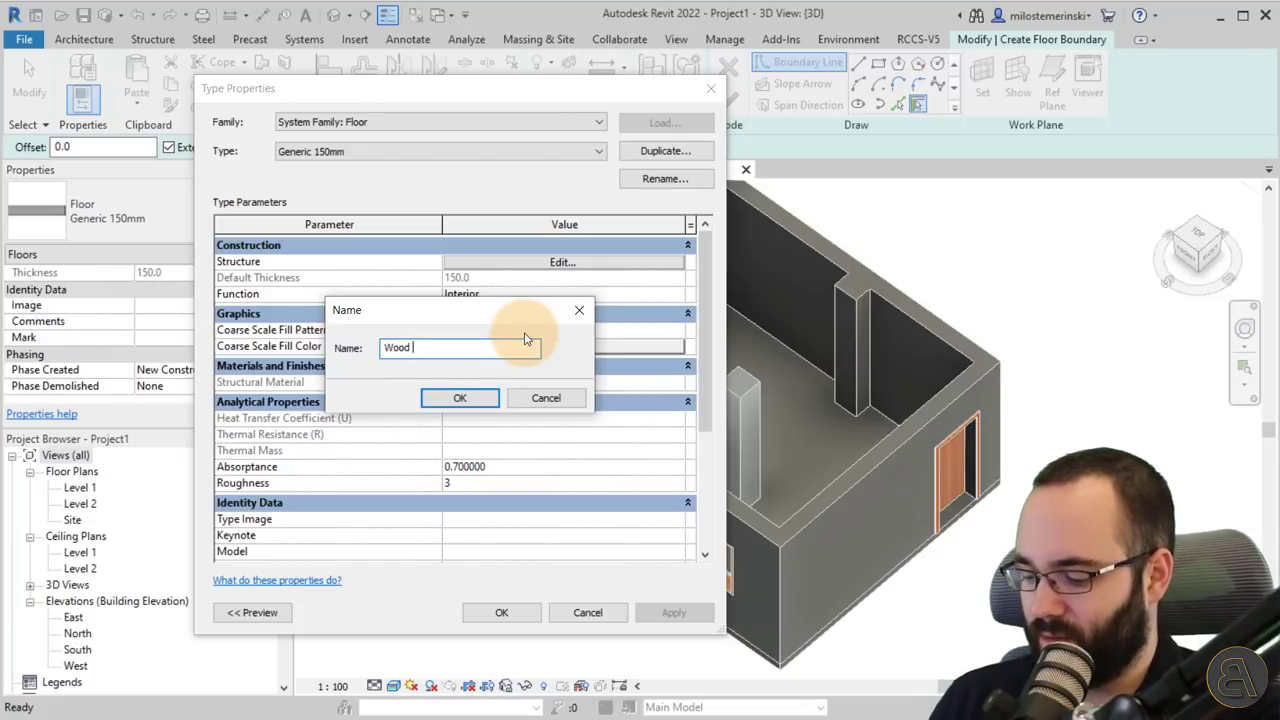
type("oor")
key("Return")
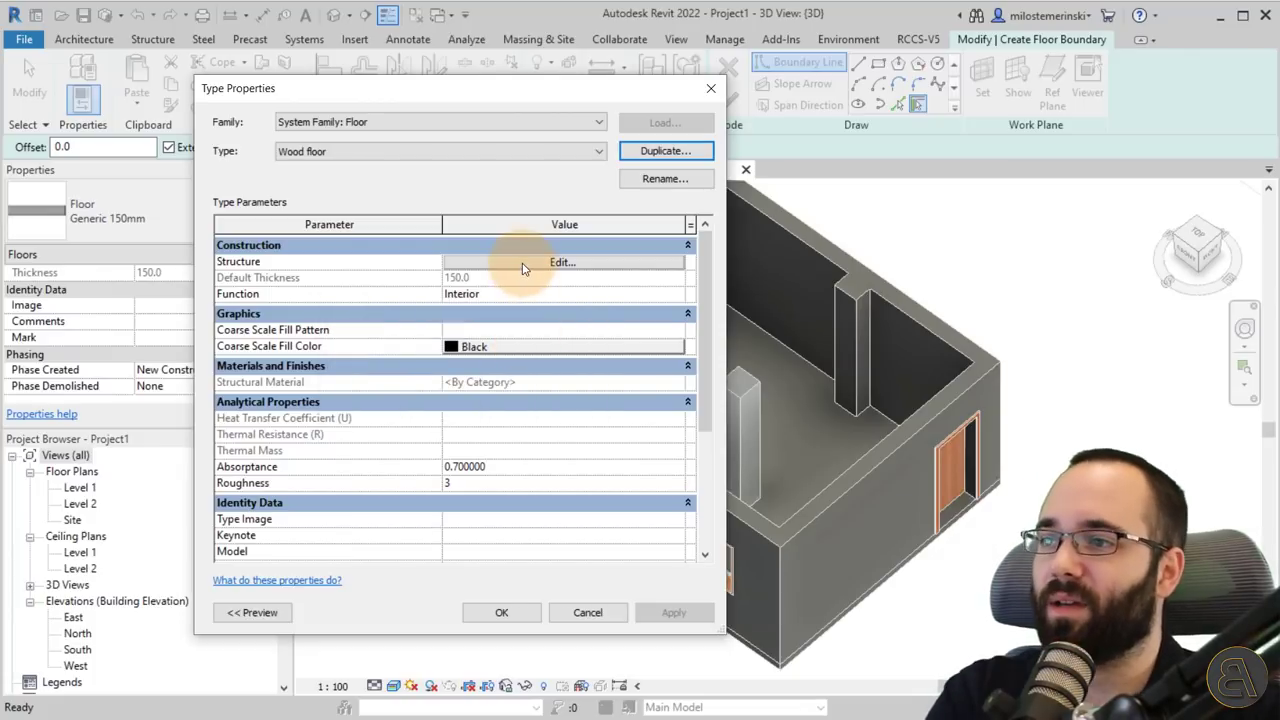
Step: Set the Wood floor's structure layer to 15 mm thick with the Oak Flooring material, and accept the type
left_click(522, 262)
left_click(495, 274)
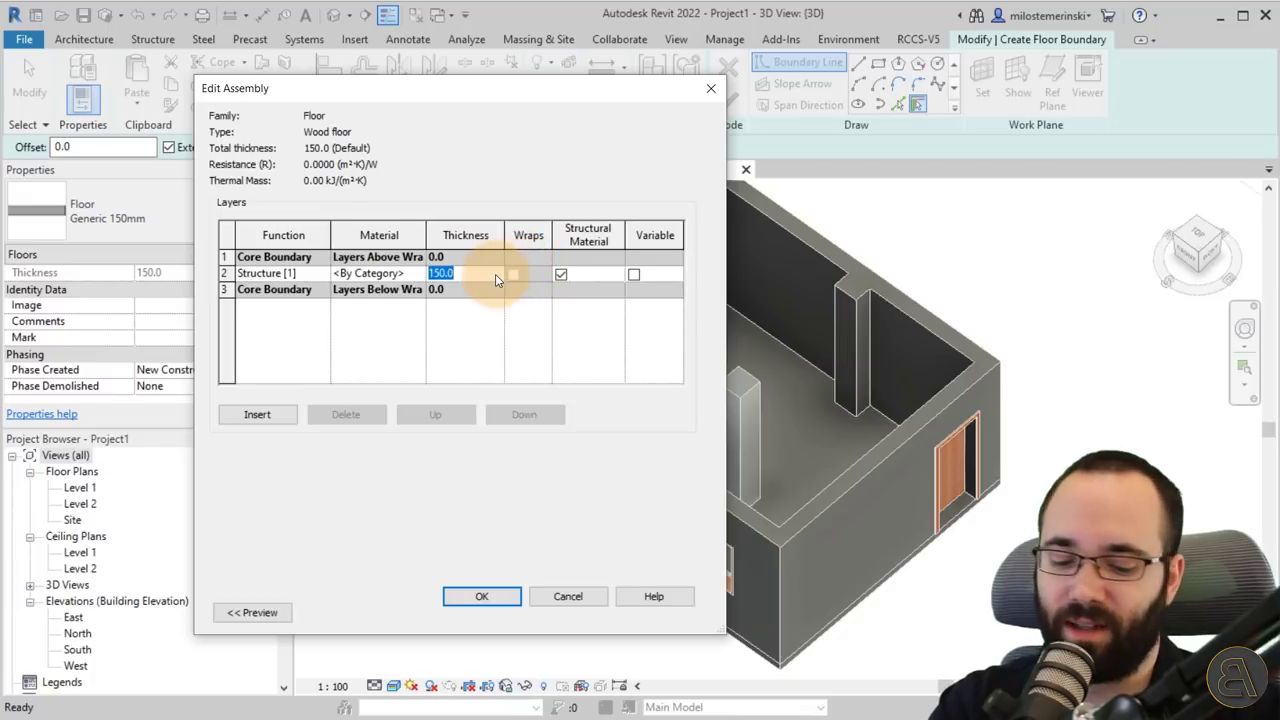
type("15")
left_click(404, 273)
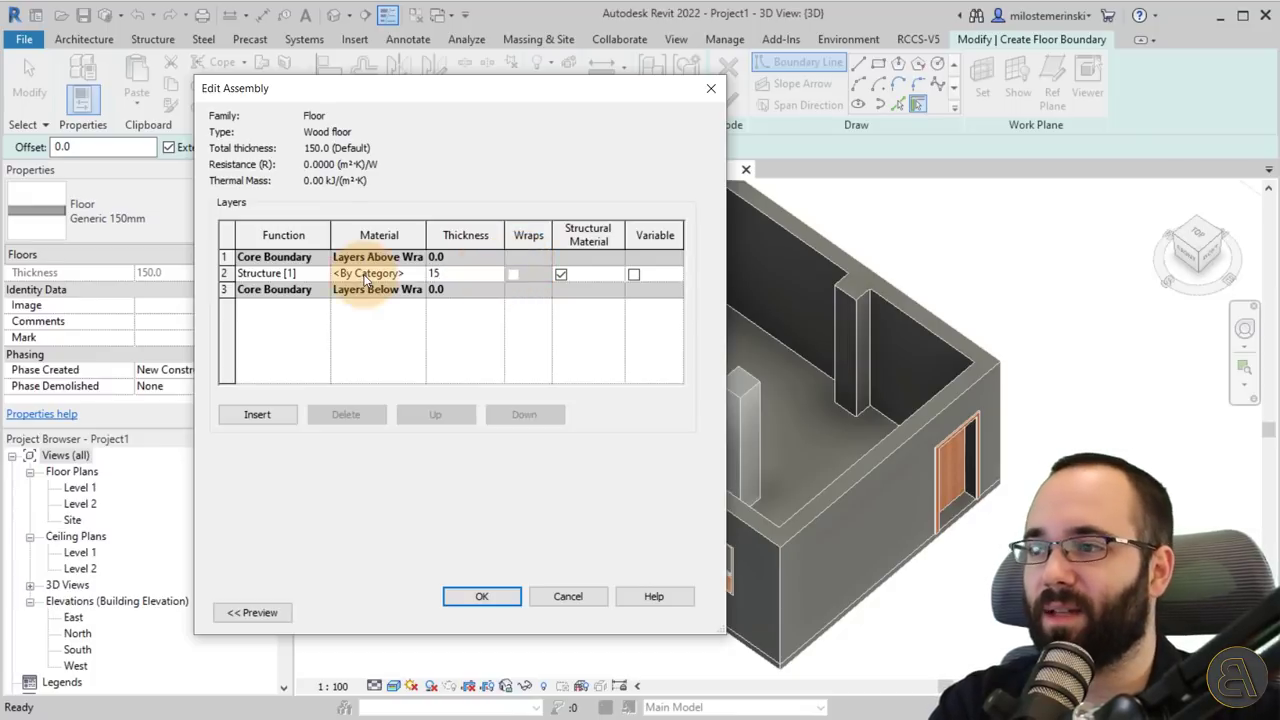
left_click(419, 274)
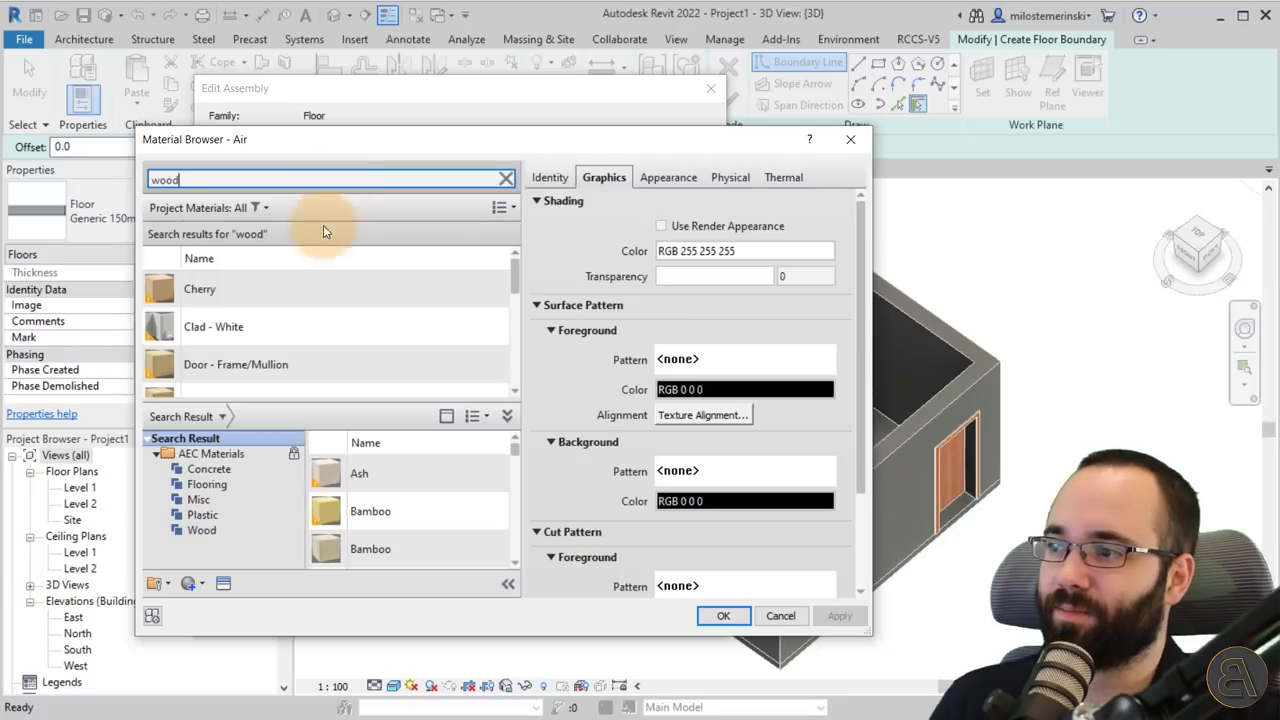
left_click(196, 289)
scroll(260, 320, "down", 2)
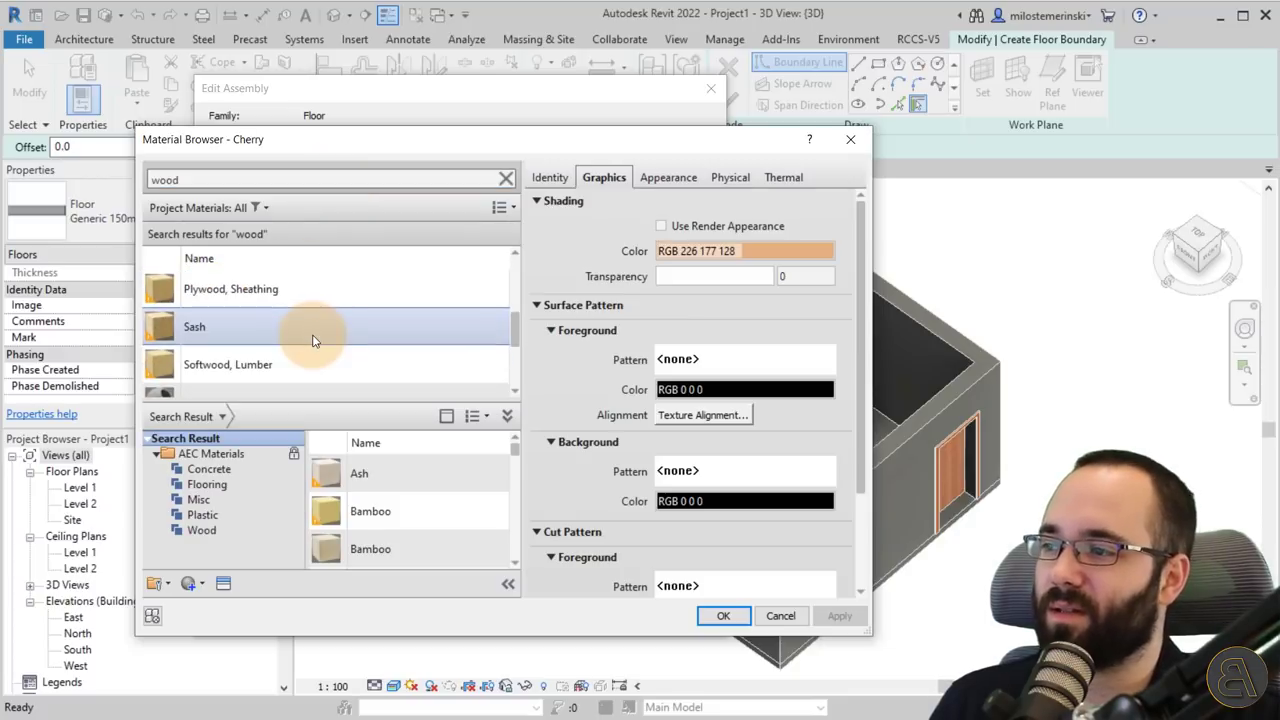
scroll(251, 340, "up", 1)
left_click(238, 346)
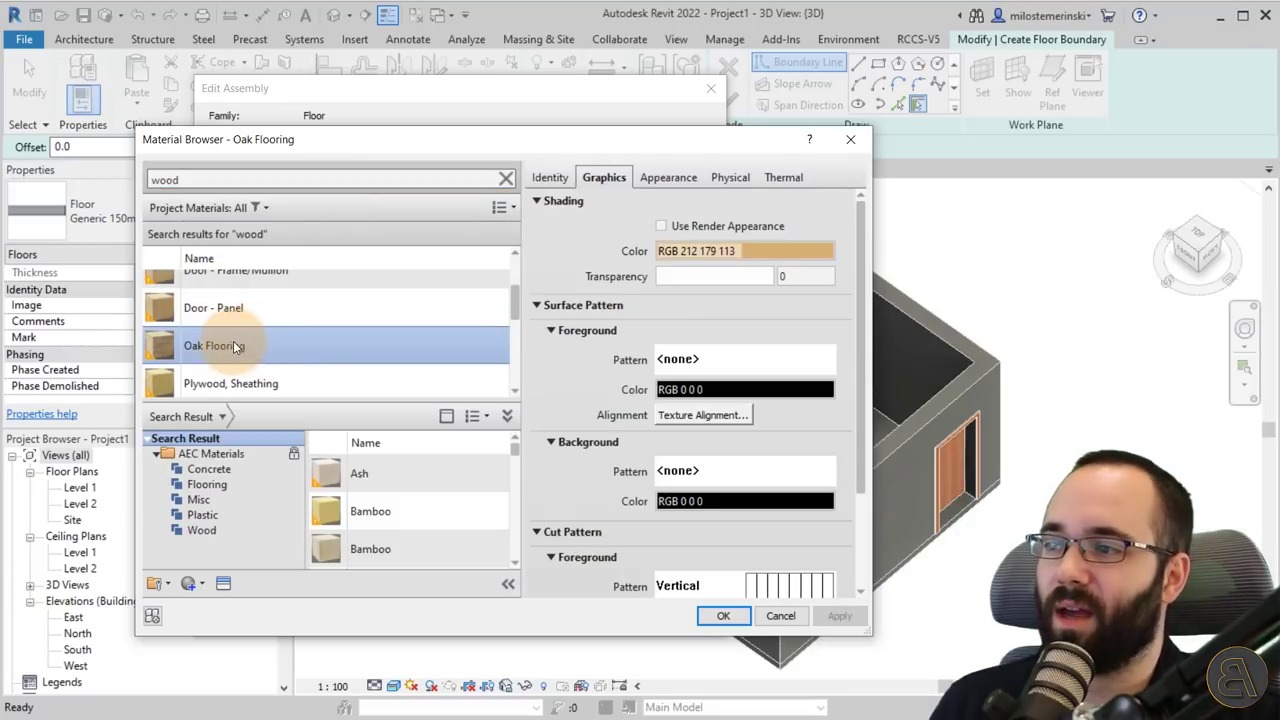
double_click(238, 346)
left_click(486, 594)
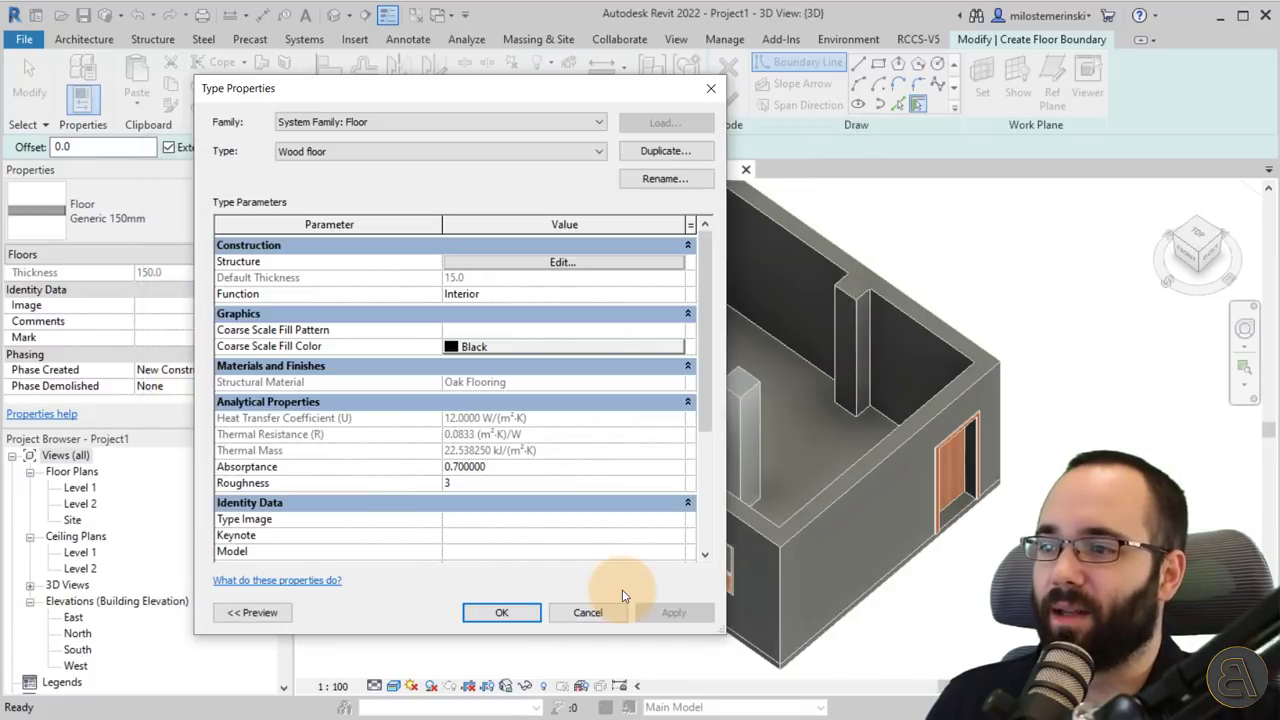
left_click(492, 612)
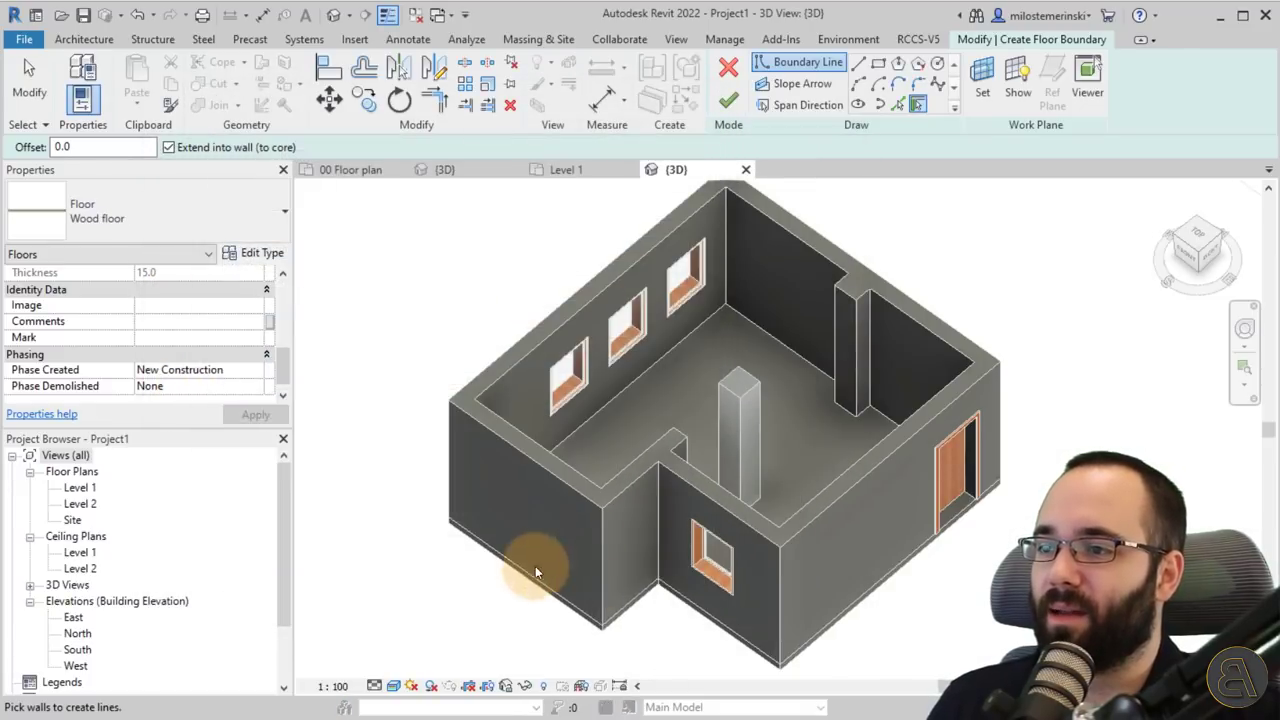
Step: Sketch a circular floor boundary with a radius of about 2100 mm outside the building and finish the Wood floor
scroll(722, 361, "down", 4)
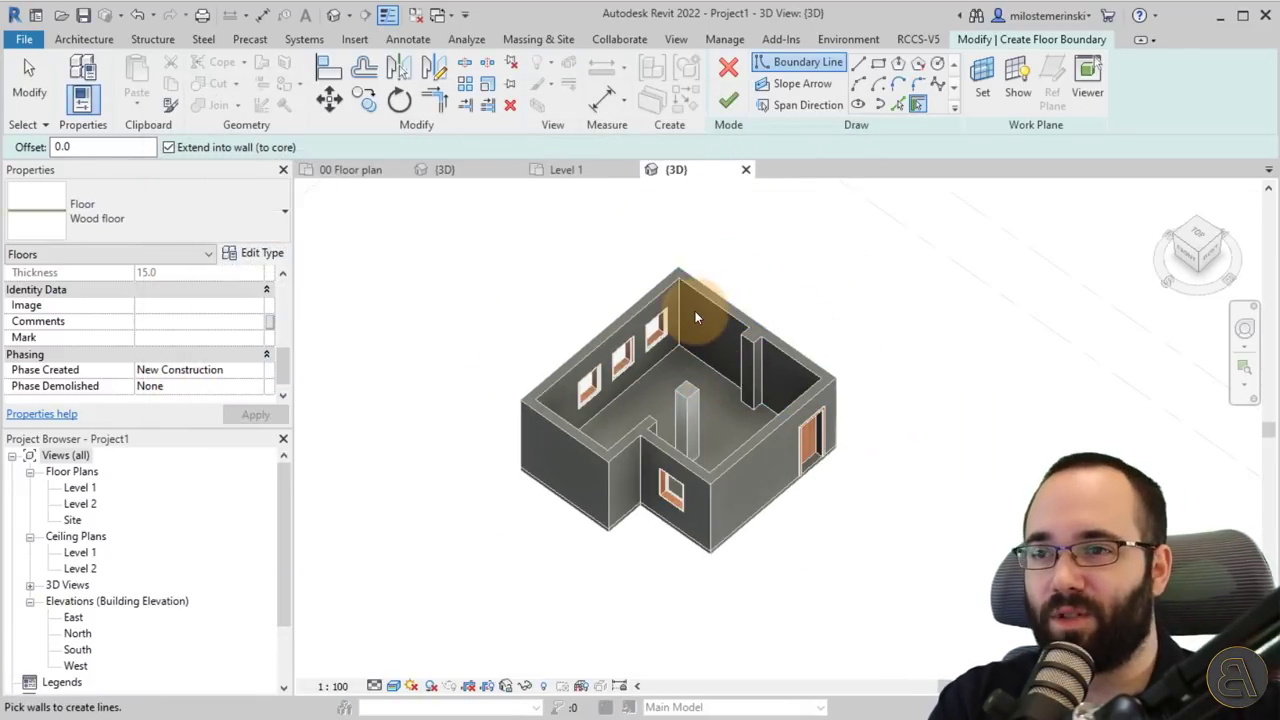
middle_click_drag(632, 317, 751, 309, "shift")
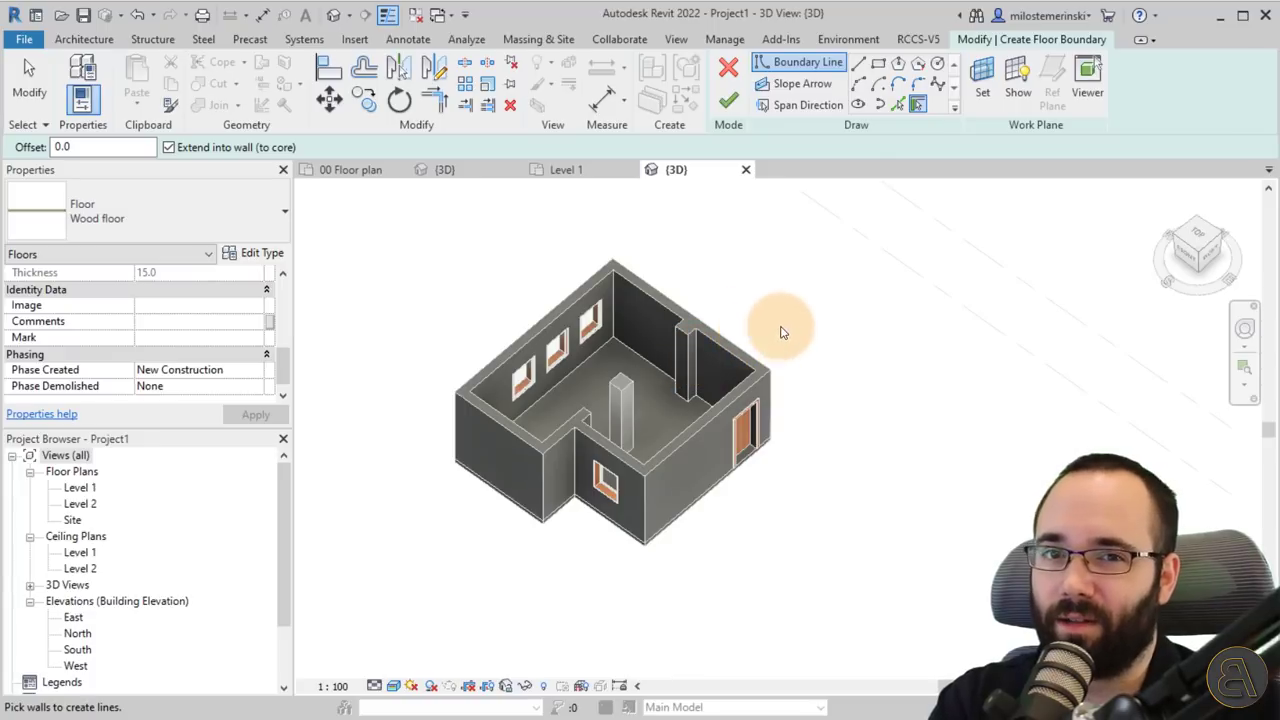
left_click(937, 63)
left_click(928, 441)
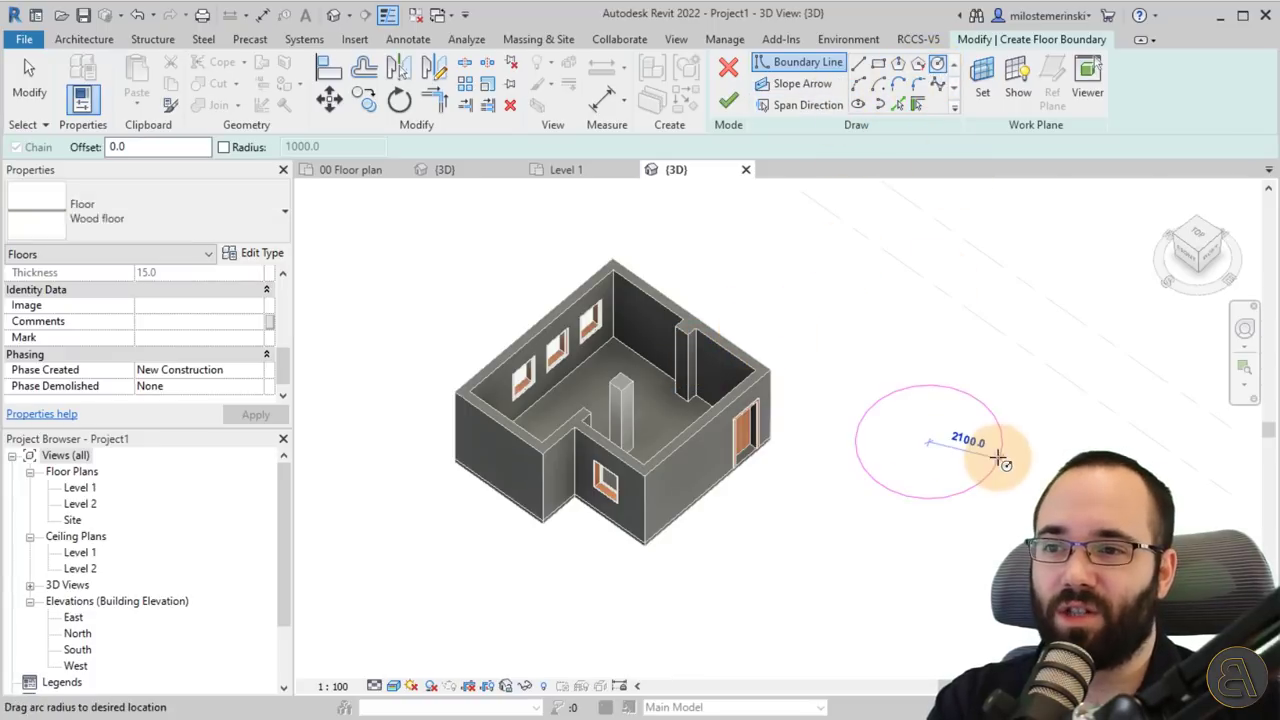
left_click(995, 475)
left_click(731, 108)
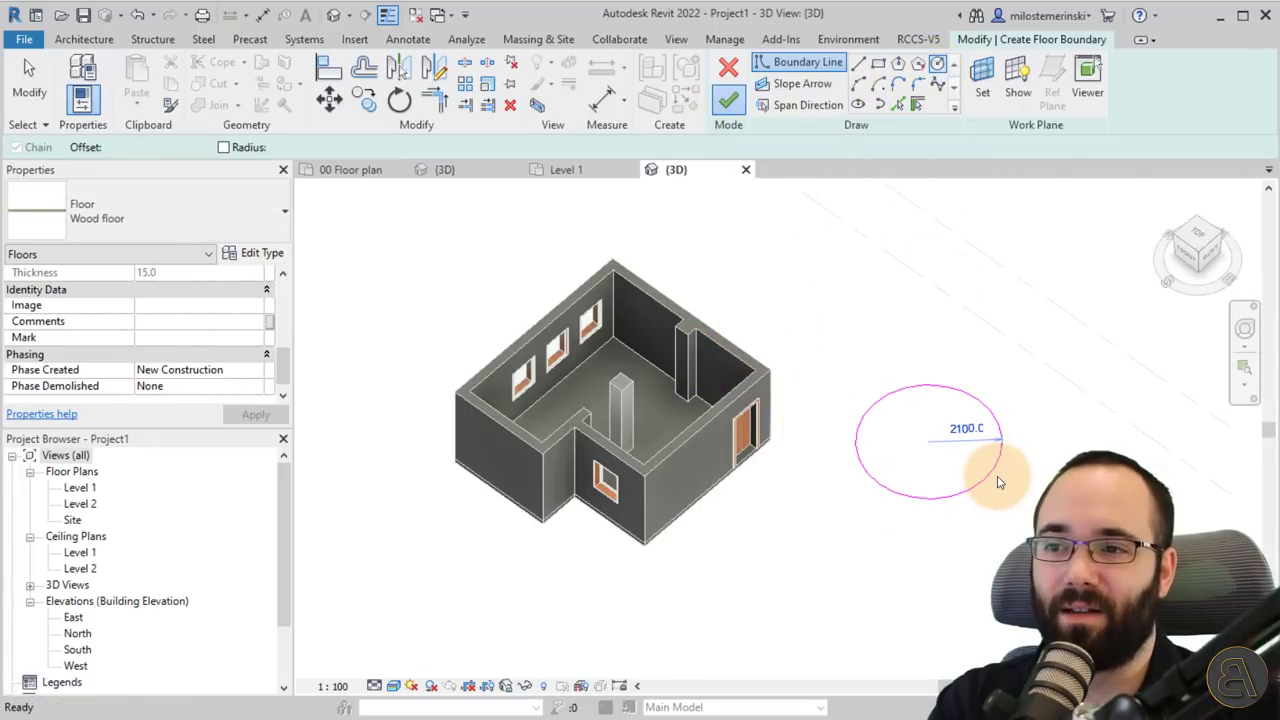
Step: Dismiss the save reminder and delete the circular floor outside the building
left_click(785, 449)
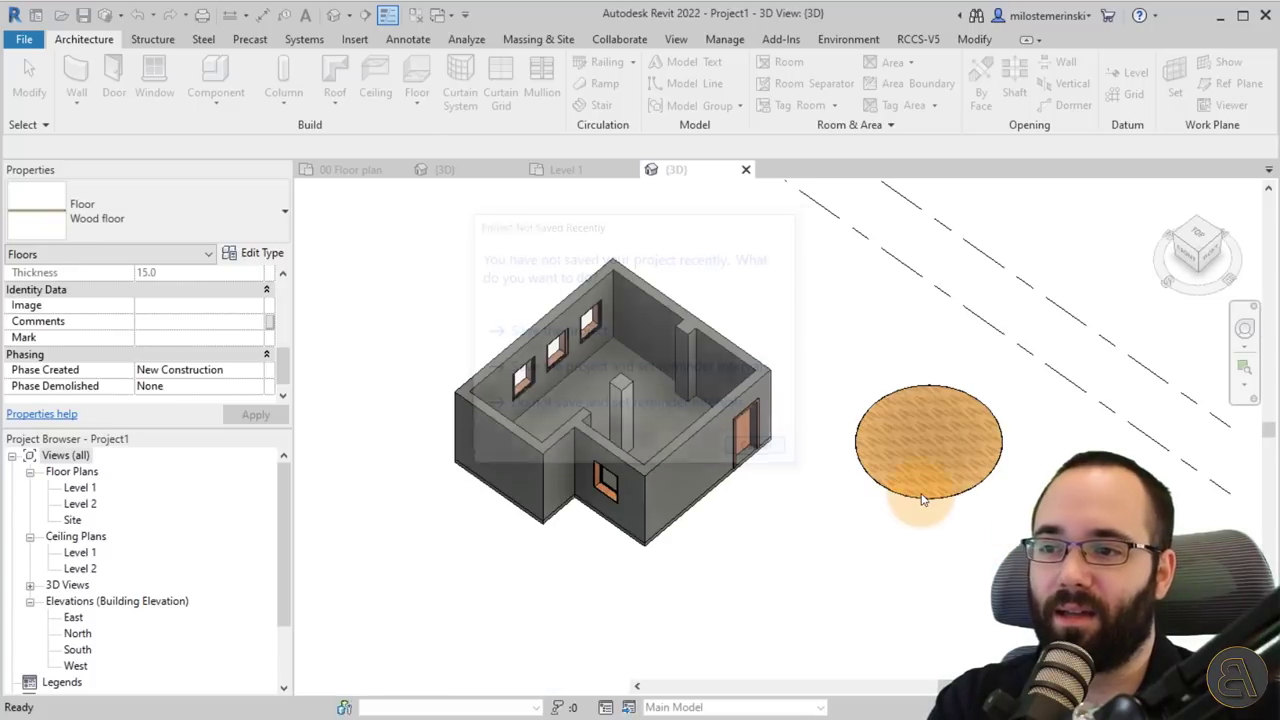
left_click(920, 496)
key("Delete")
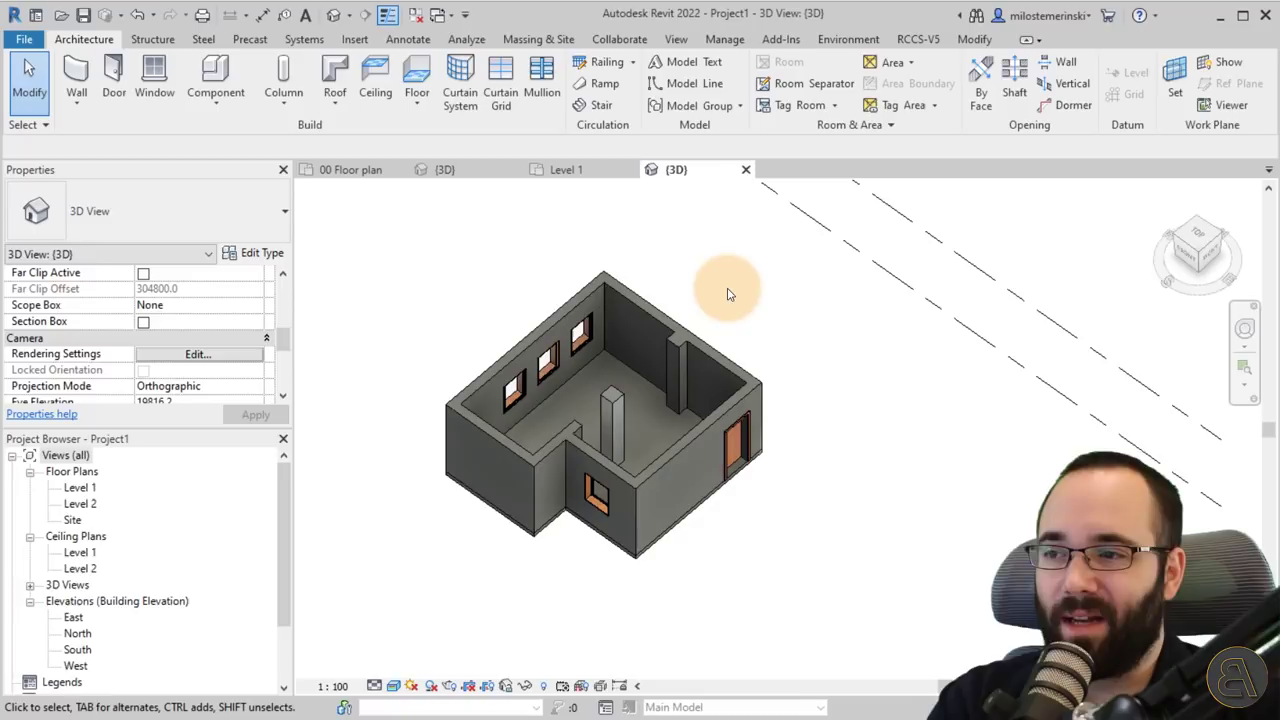
Step: Place a tagged room inside the building on the Level 1 floor plan and check its extent
left_click(781, 39)
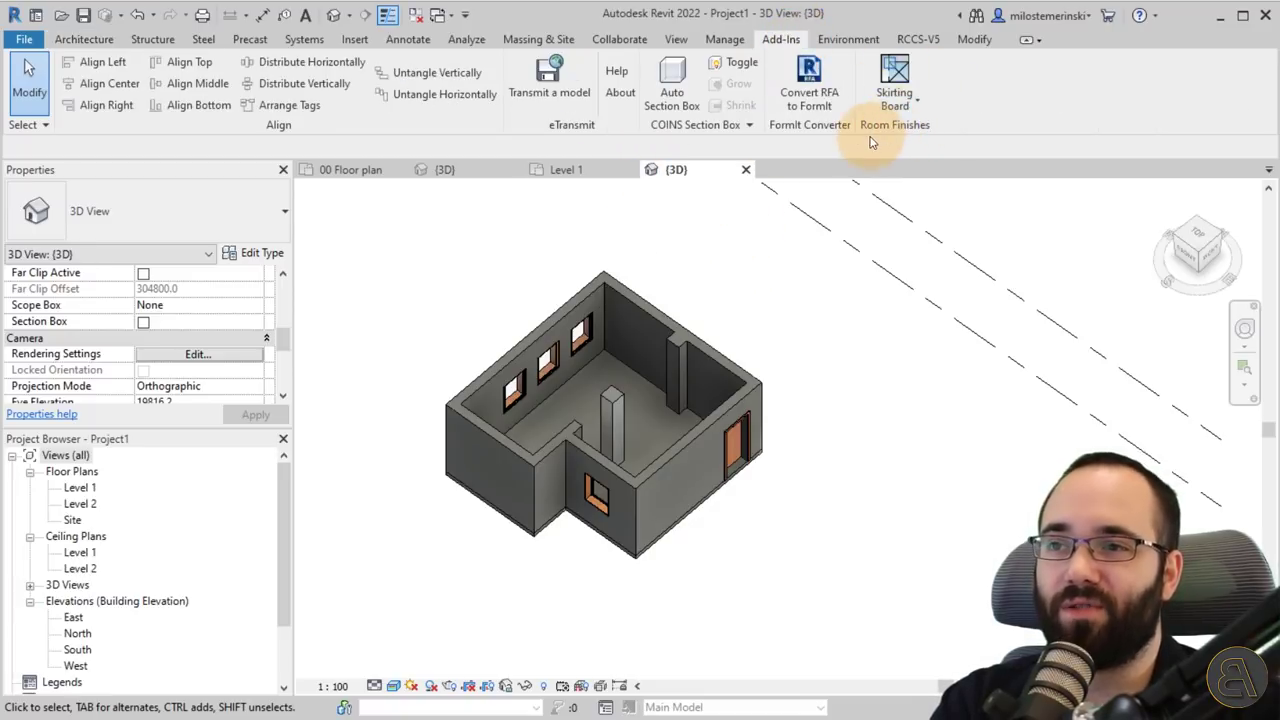
left_click(586, 176)
middle_click_drag(586, 429, 660, 440)
scroll(630, 427, "up", 1)
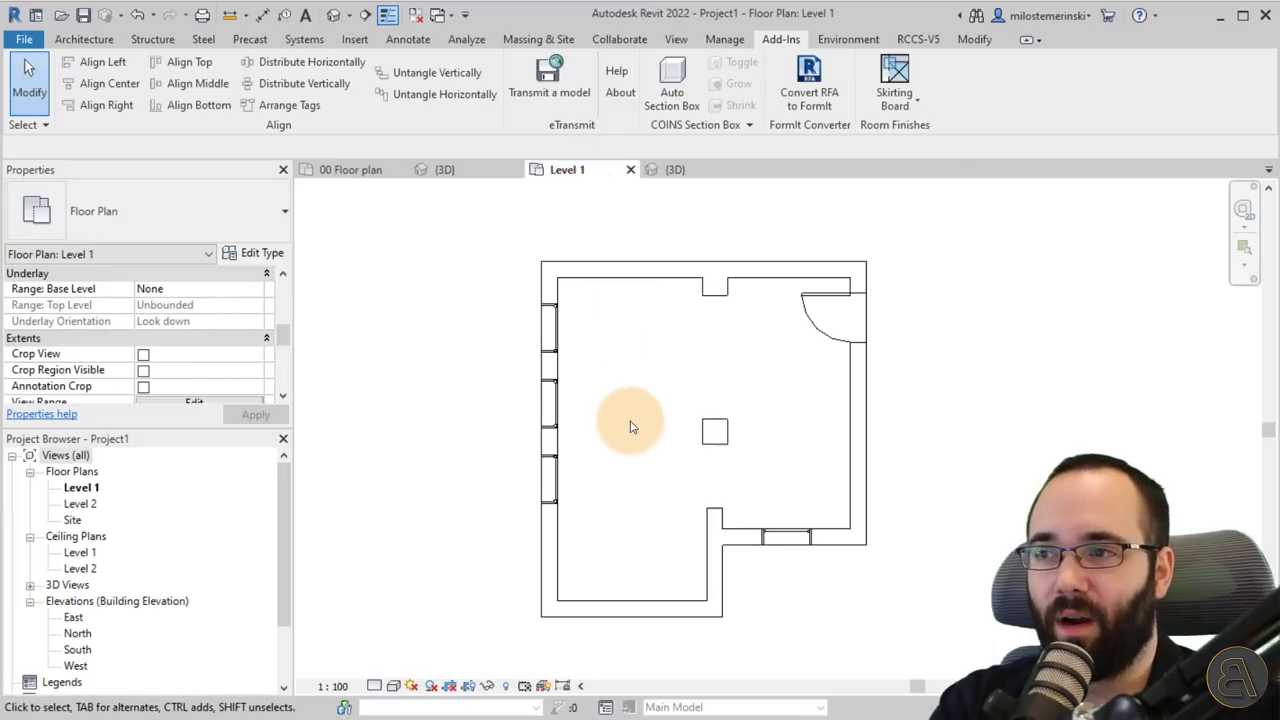
left_click(84, 39)
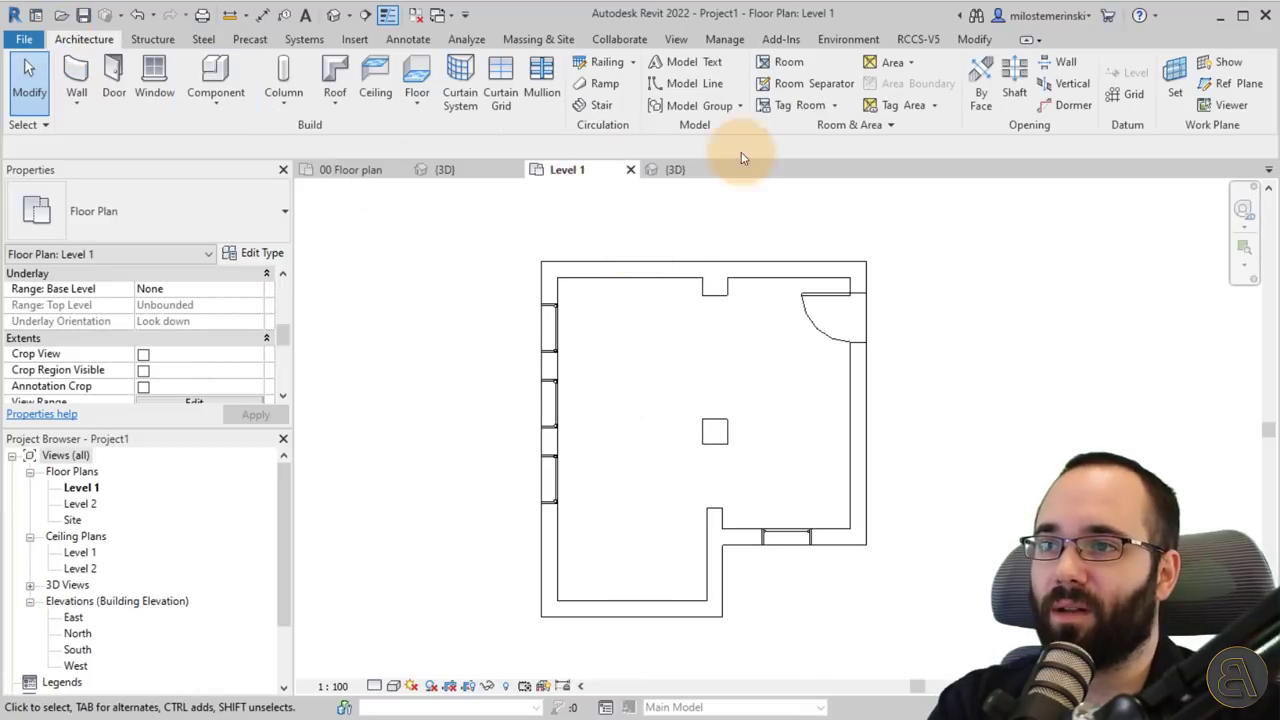
left_click(788, 63)
left_click(668, 400)
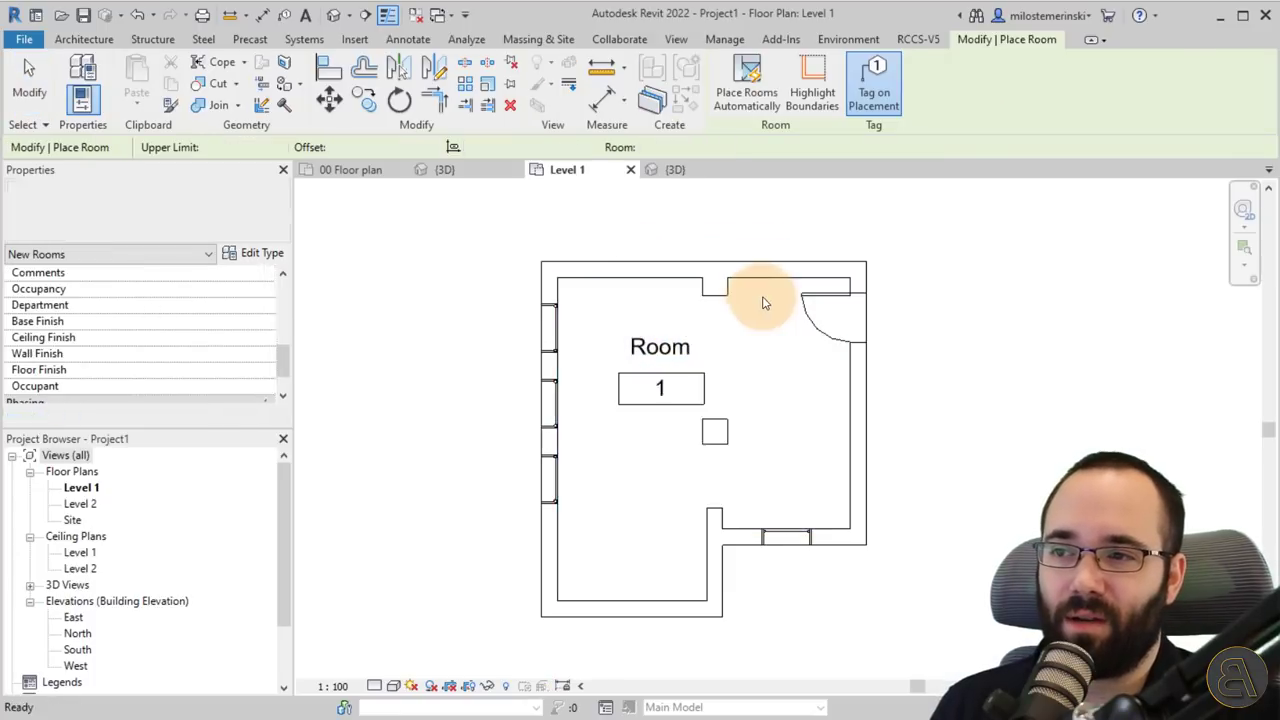
key("Escape")
left_click(732, 300)
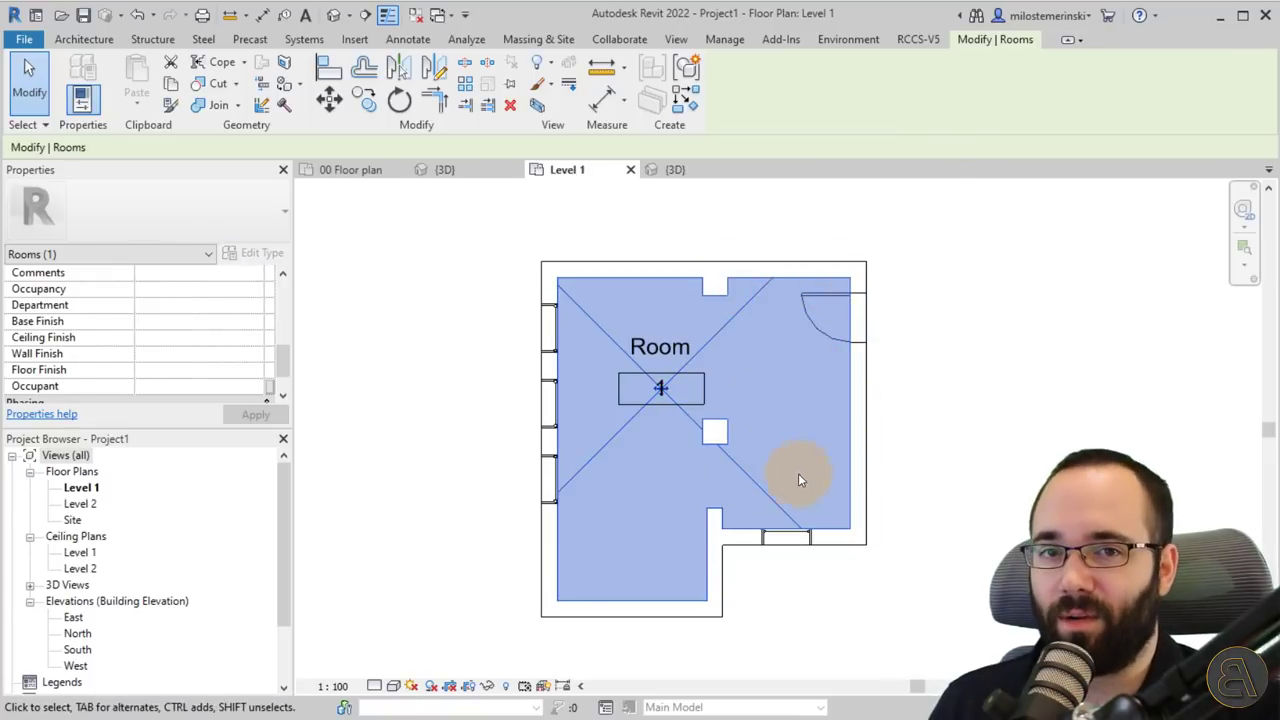
key("Escape")
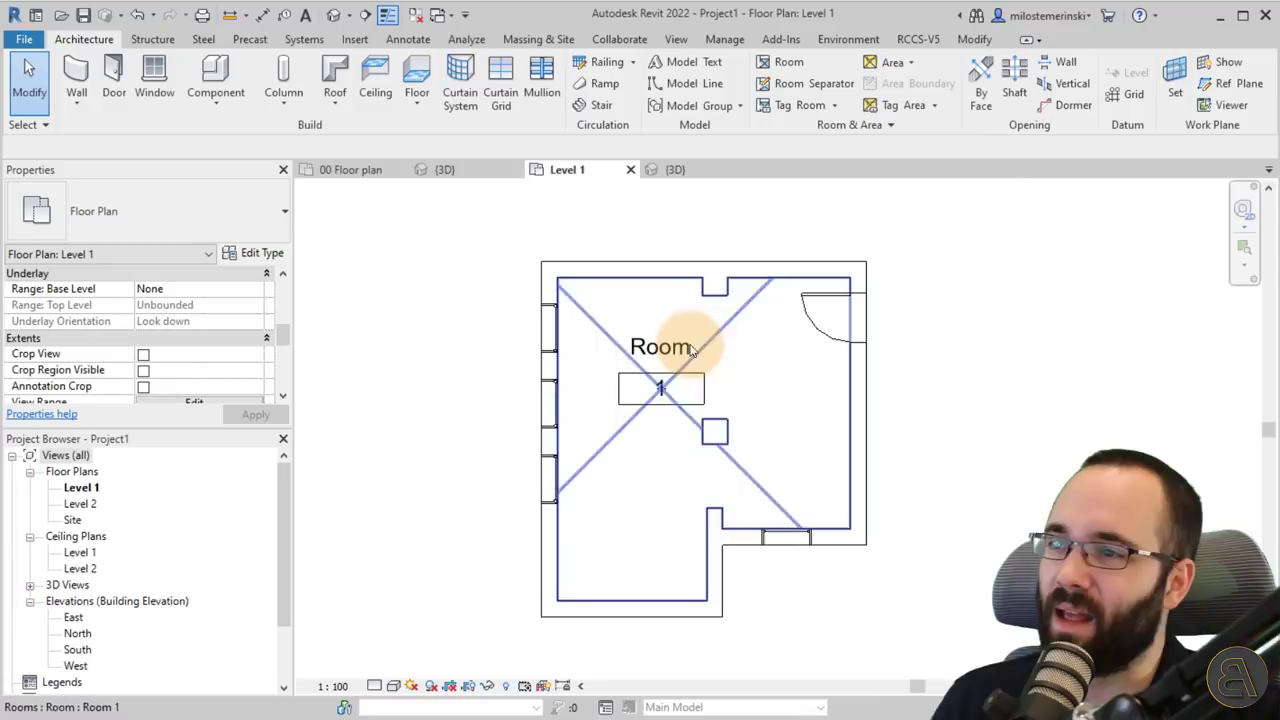
Step: Start the Room Finishes floor finishes tool from the Level 1 floor plan, with its dialog fully in view
left_click(675, 169)
middle_click_drag(592, 397, 690, 400)
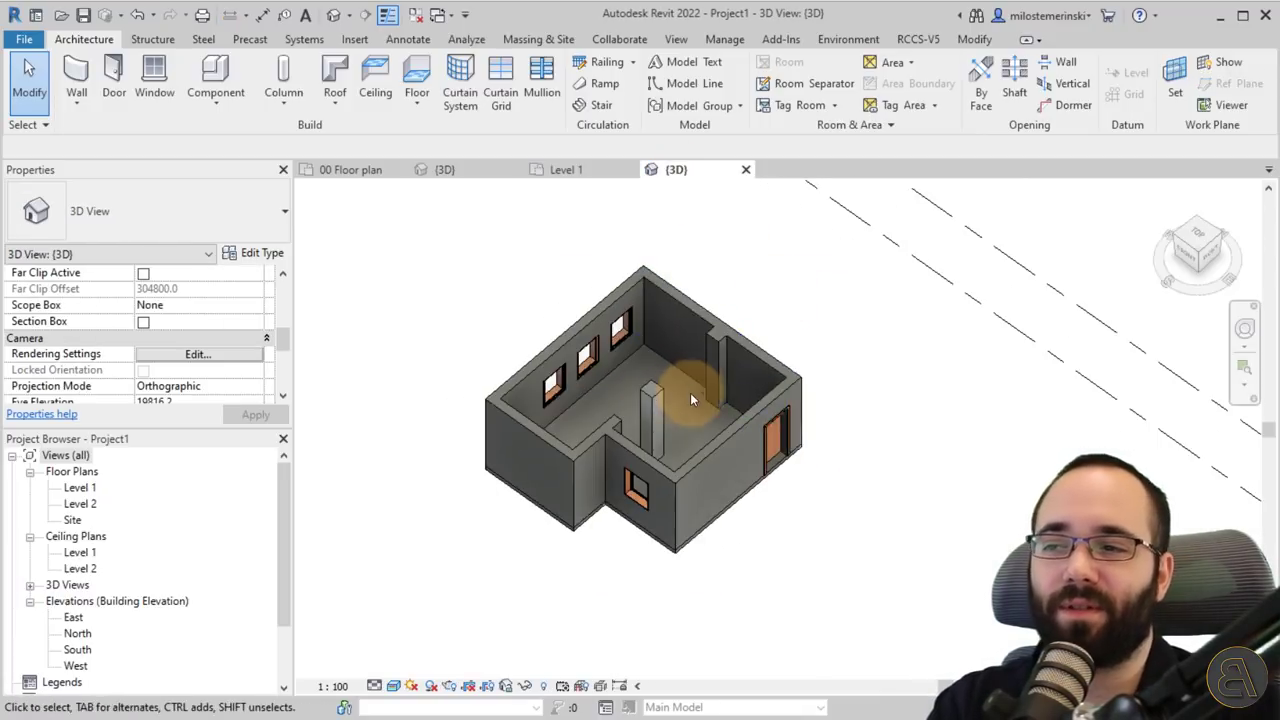
left_click(574, 170)
scroll(749, 428, "up", 2)
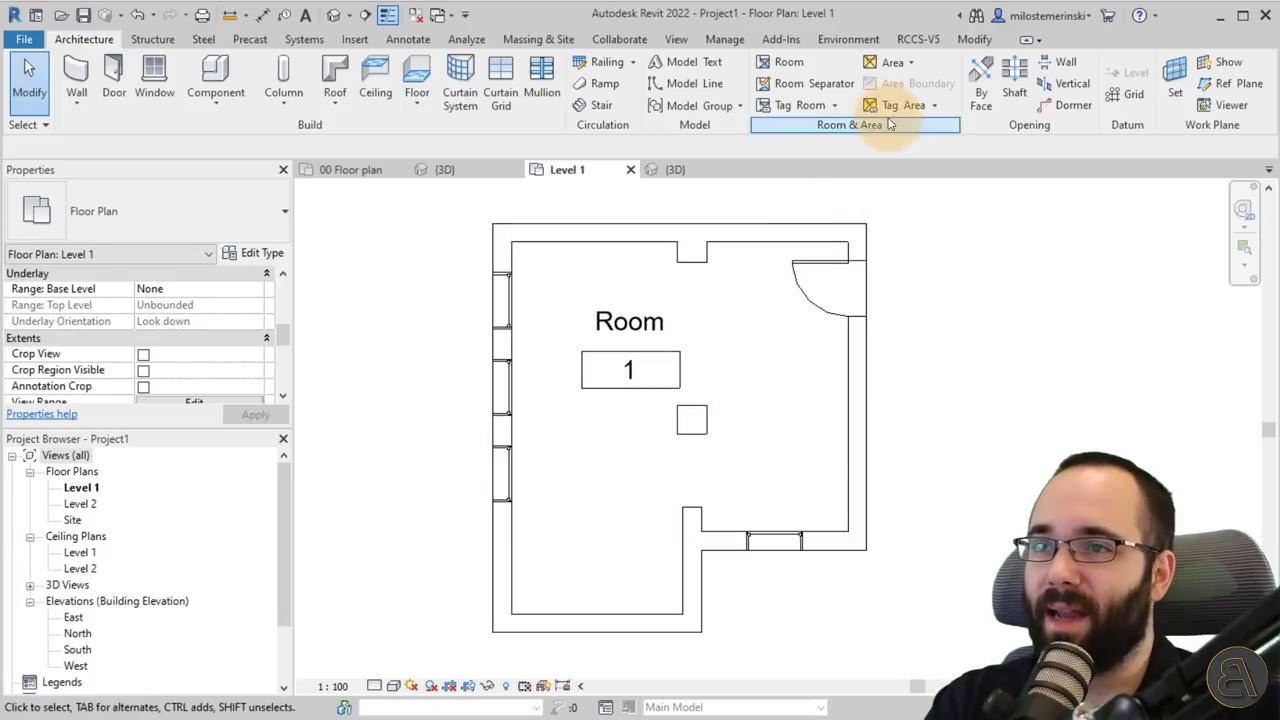
left_click(781, 39)
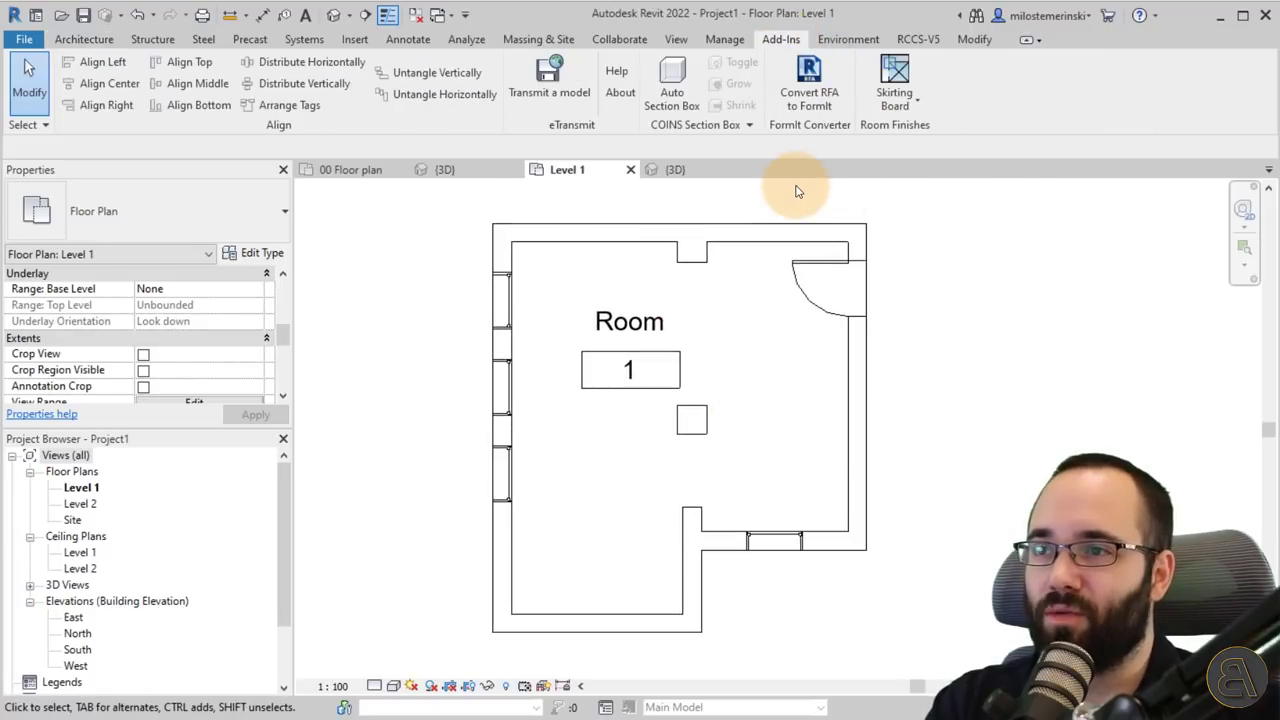
left_click(905, 100)
left_click(940, 173)
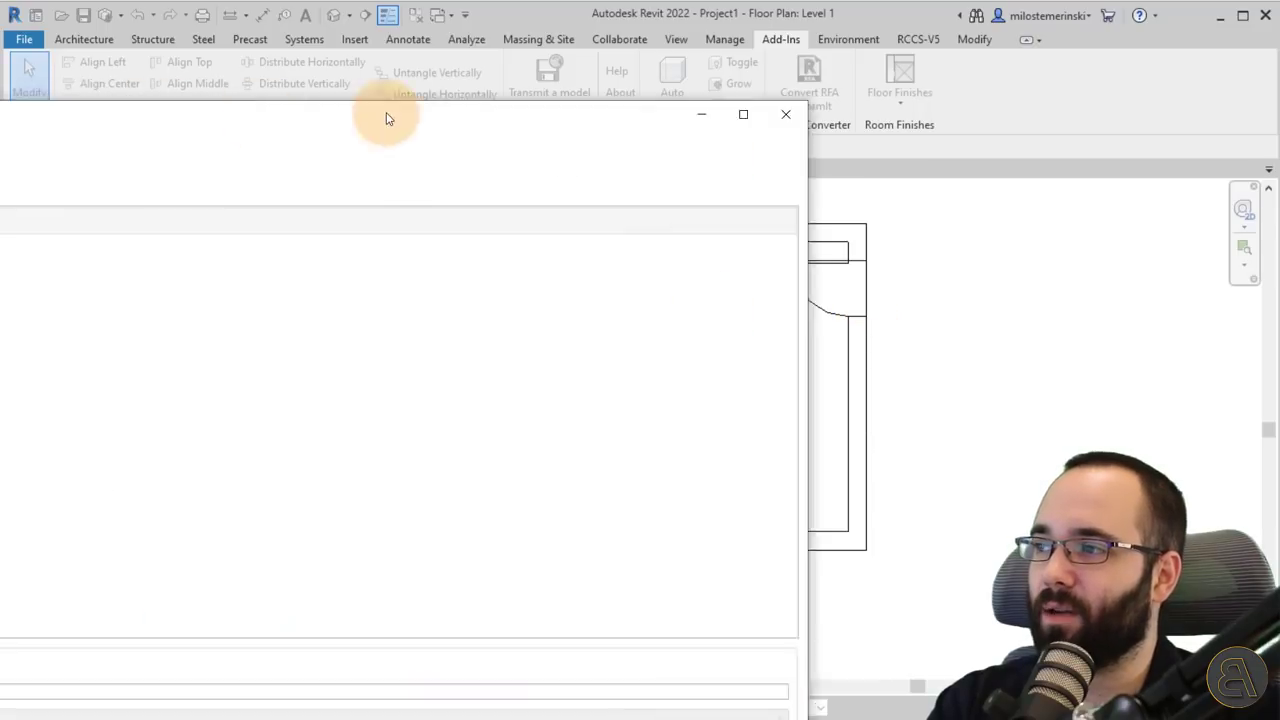
left_click_drag(78, 80, 449, 192)
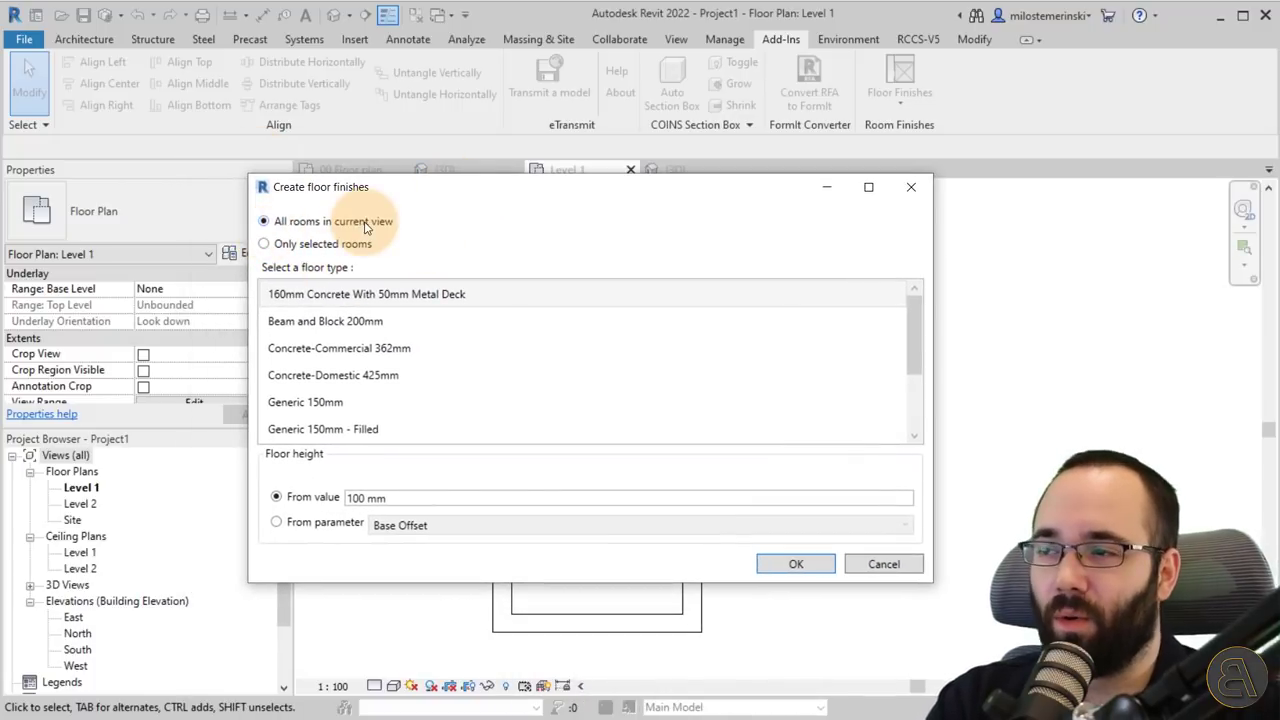
left_click_drag(480, 192, 509, 227)
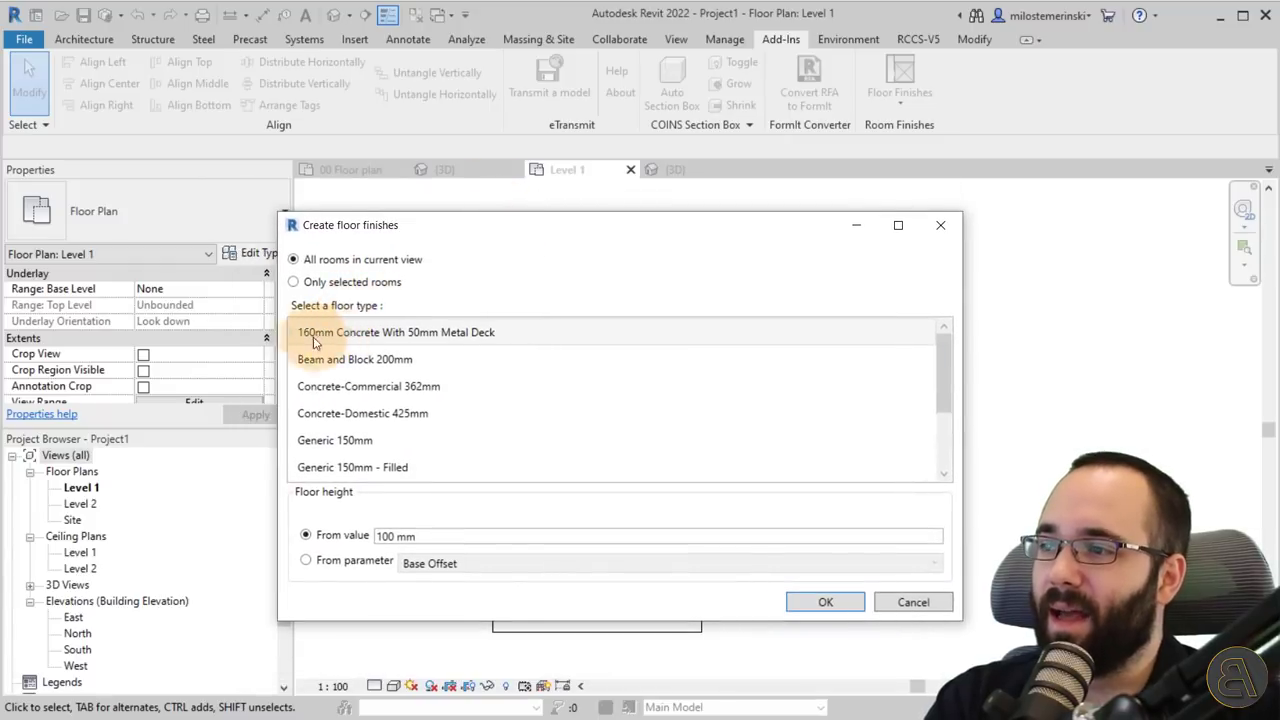
Step: Create floor finishes for all rooms in the current view using the Wood floor type at a floor height of 15 mm
left_click(380, 360)
scroll(450, 390, "down", 2)
left_click(325, 468)
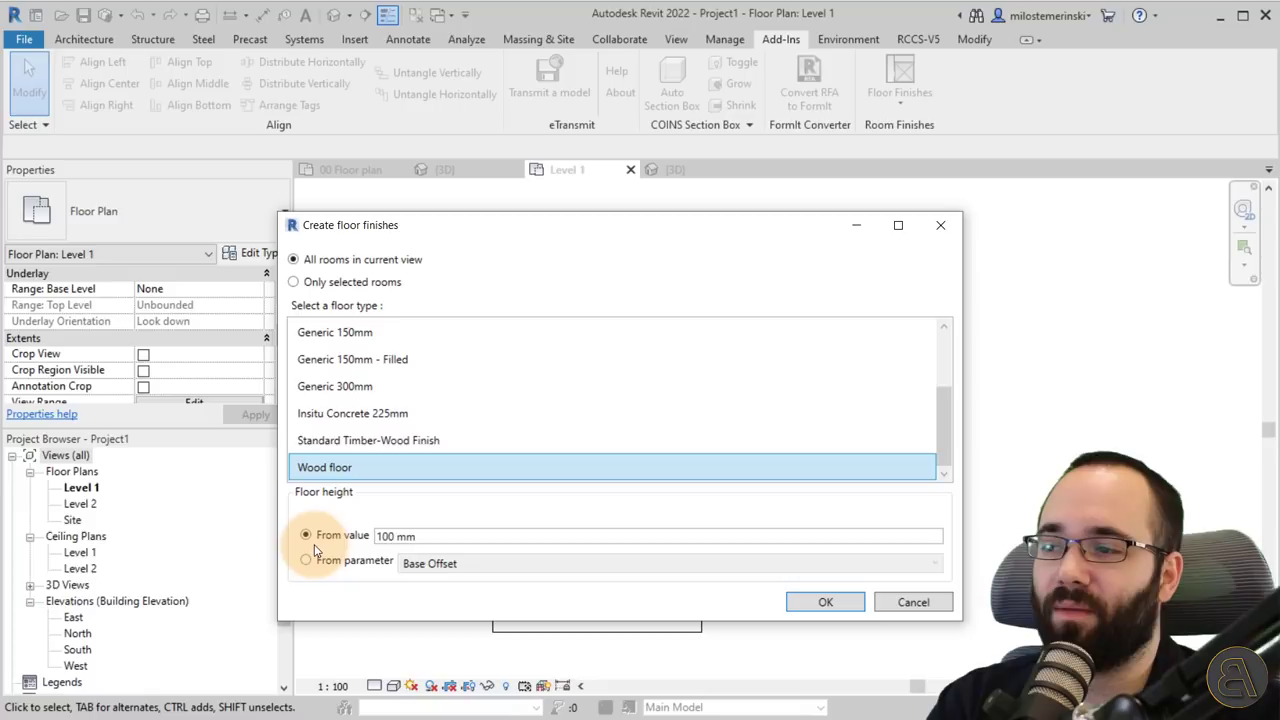
left_click(393, 538)
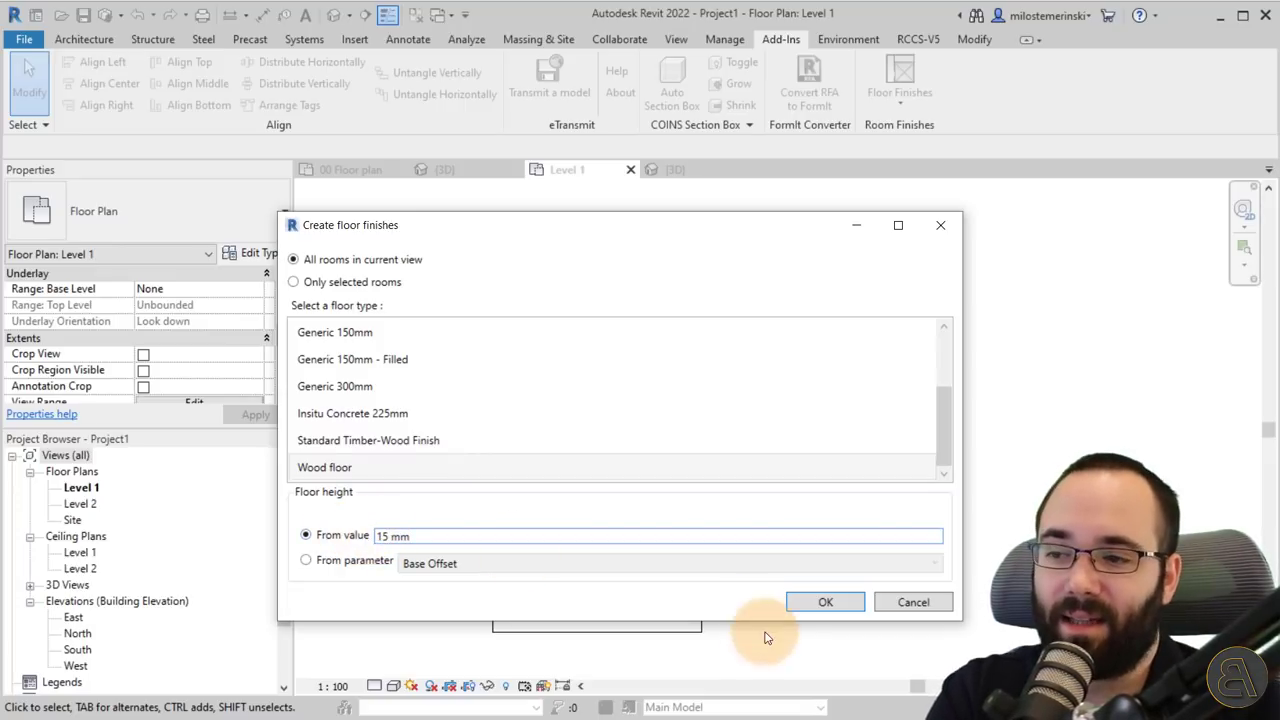
left_click(823, 603)
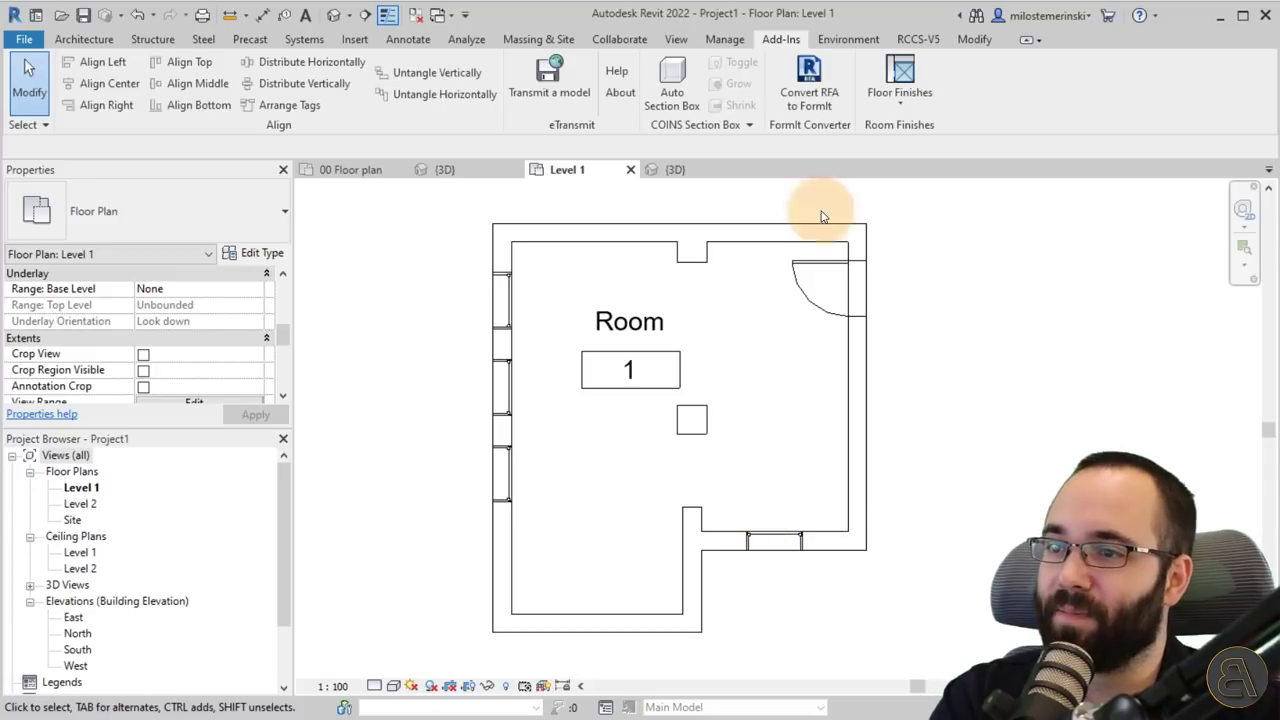
Step: Examine the new wood floor in the 3D view and how it fits around the walls and column
left_click(691, 170)
scroll(657, 380, "up", 6)
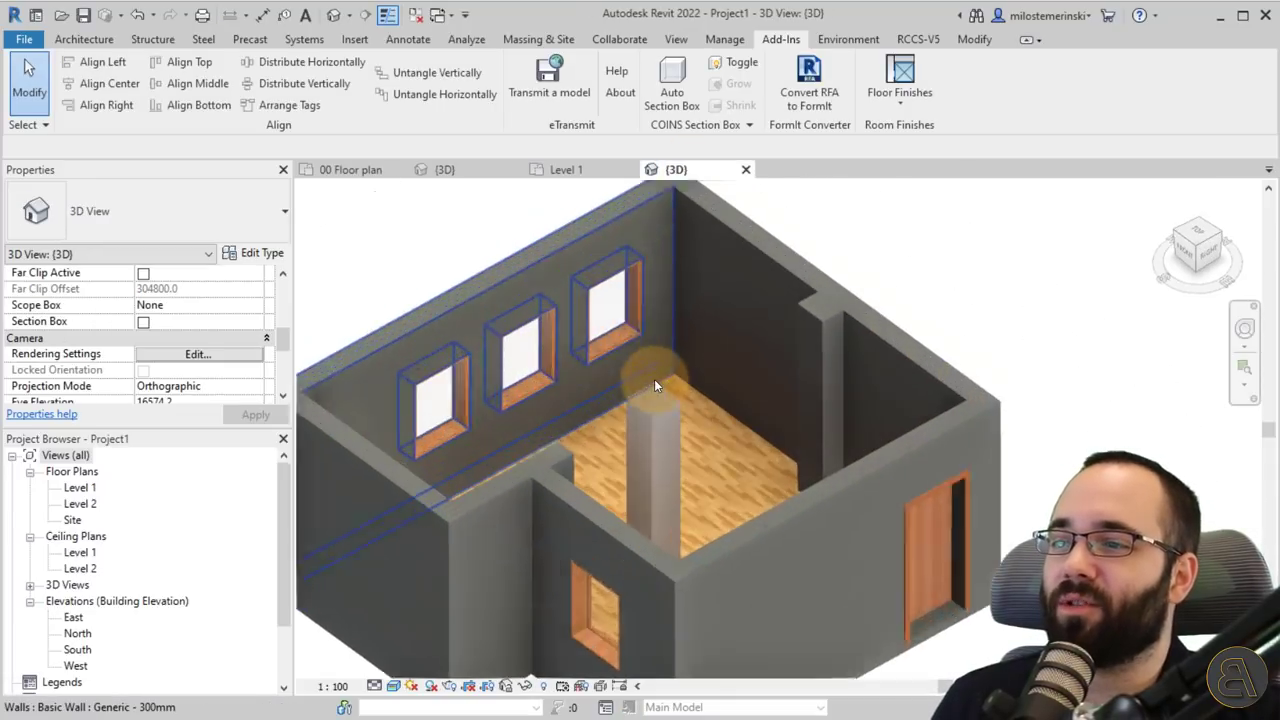
left_click(699, 350)
middle_click_drag(746, 449, 776, 481, "shift")
key("Escape")
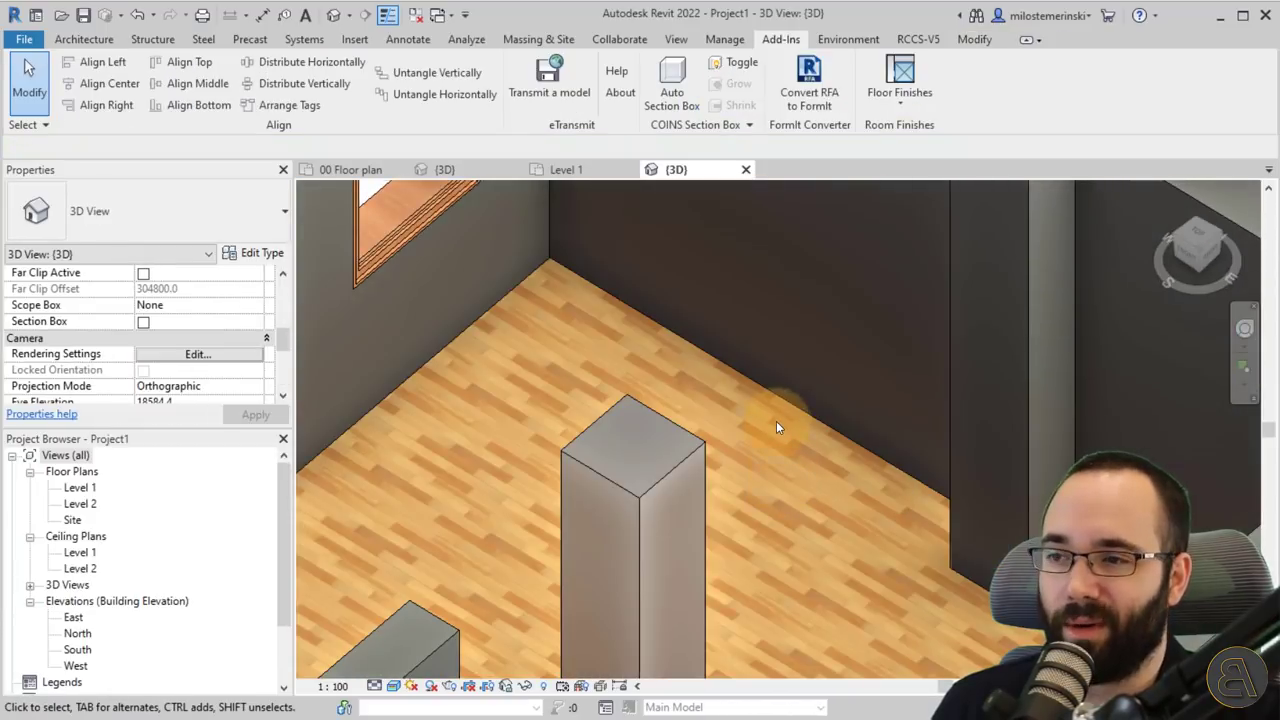
scroll(754, 487, "down", 3)
scroll(754, 487, "down", 2)
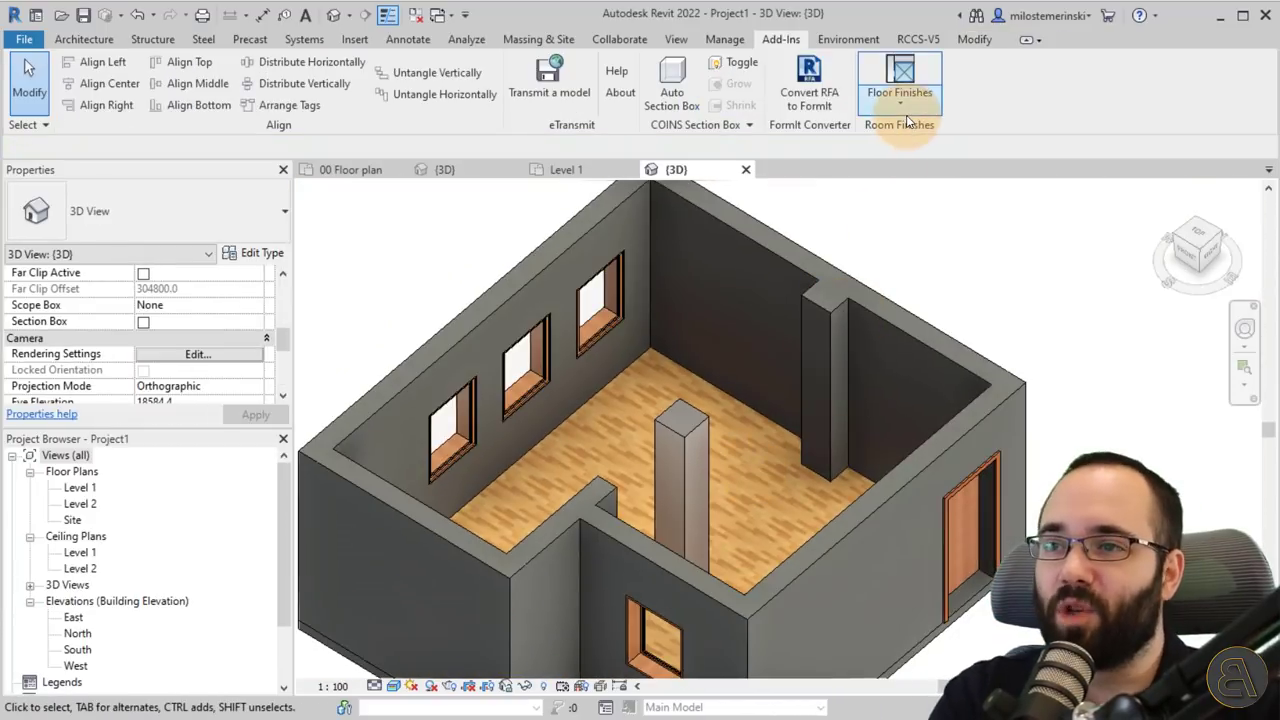
left_click(900, 95)
left_click(946, 266)
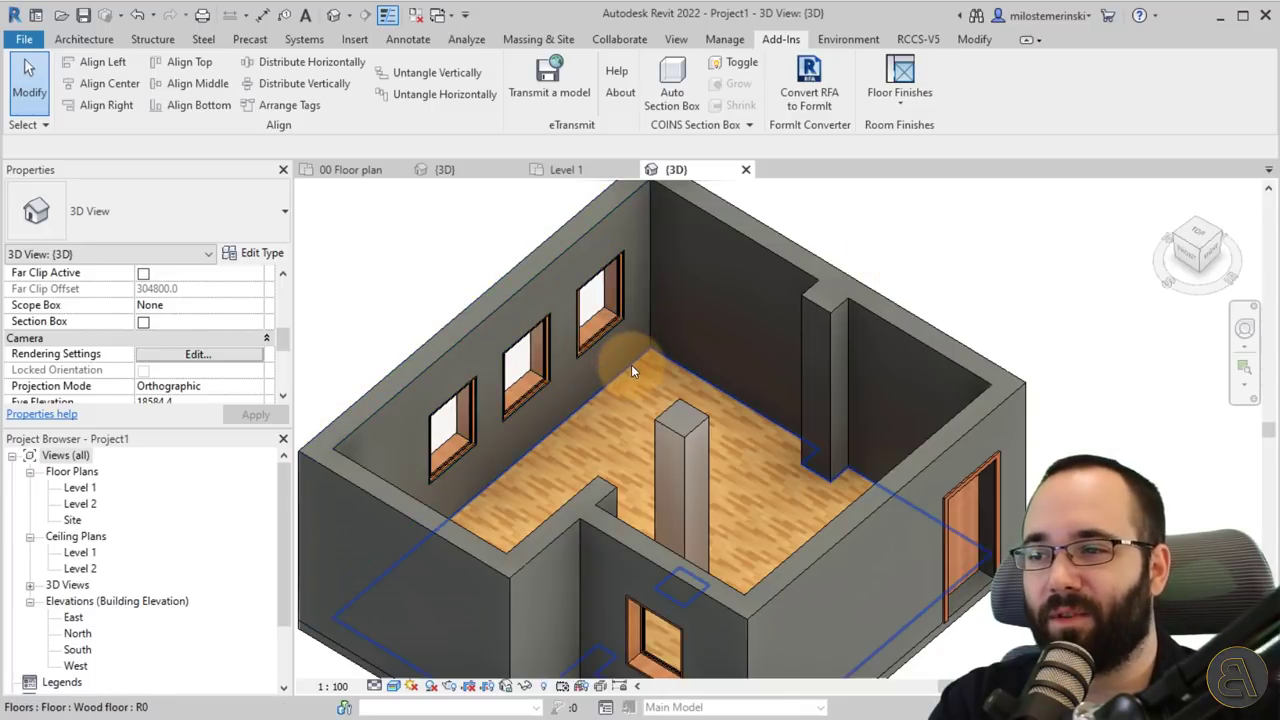
left_click(637, 391)
left_click(860, 252)
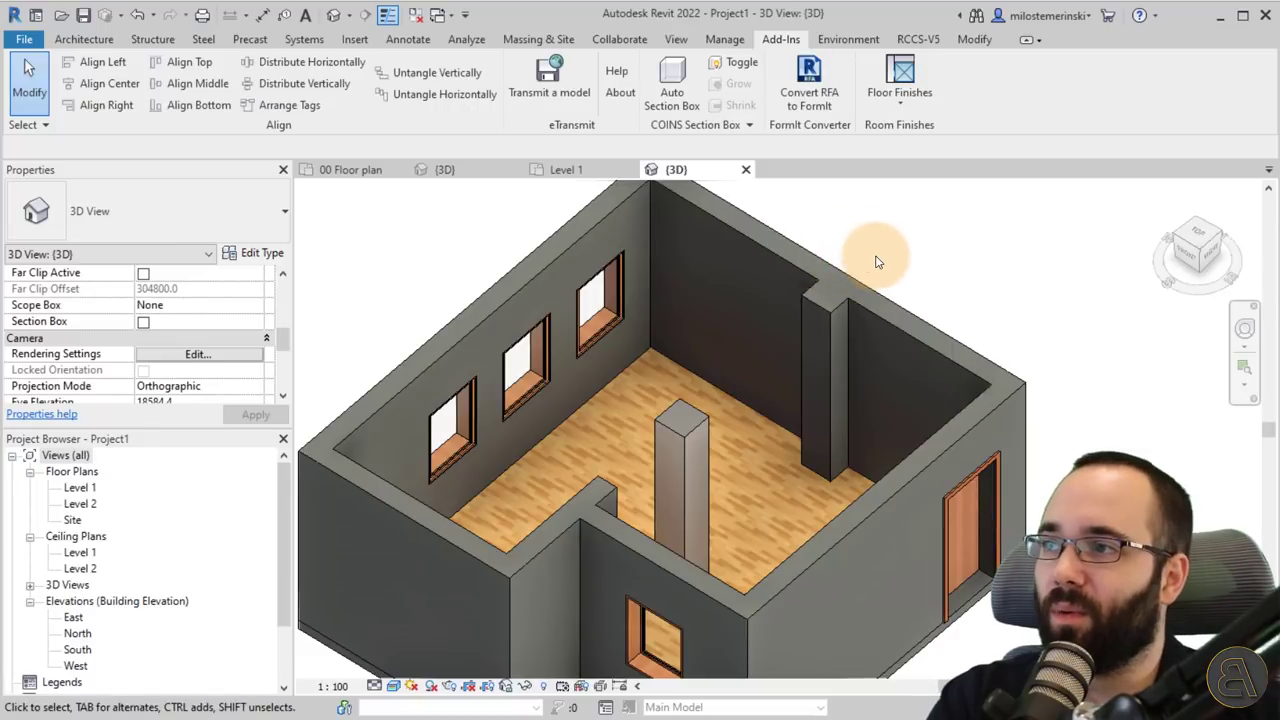
Step: Start a new wall and duplicate the Generic - 300mm type as "Wood wall"
left_click(86, 40)
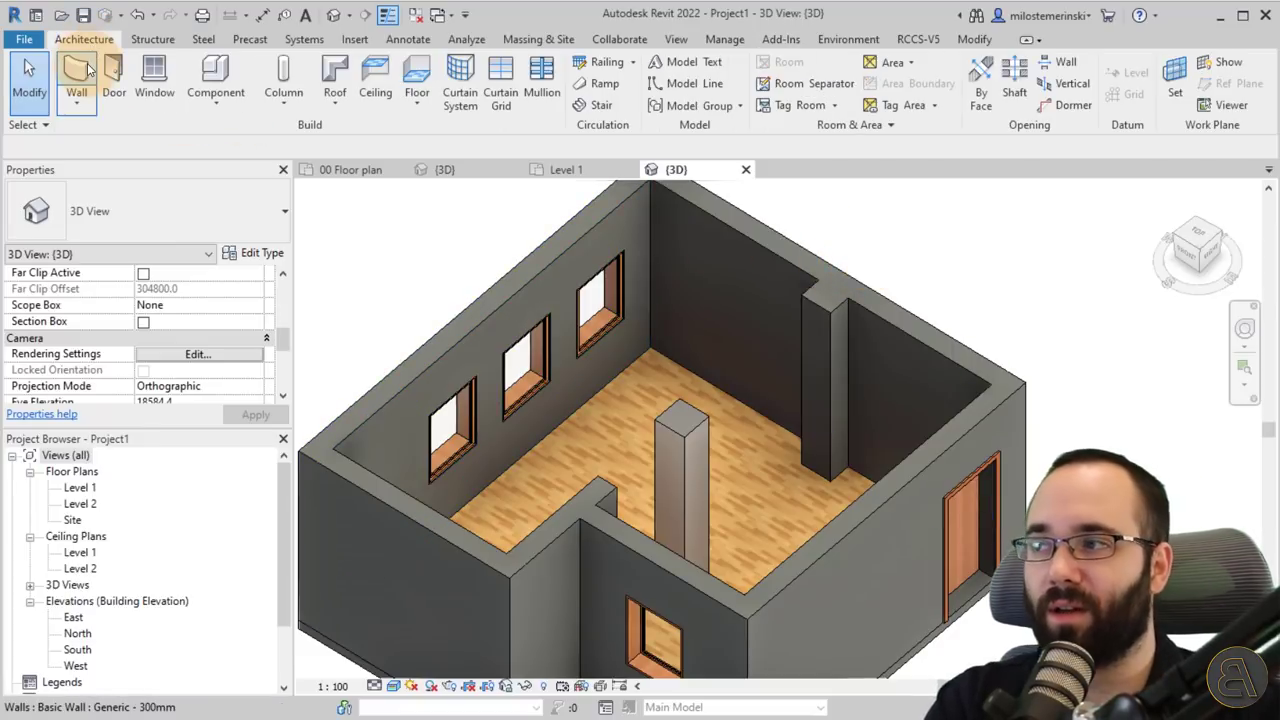
left_click(88, 68)
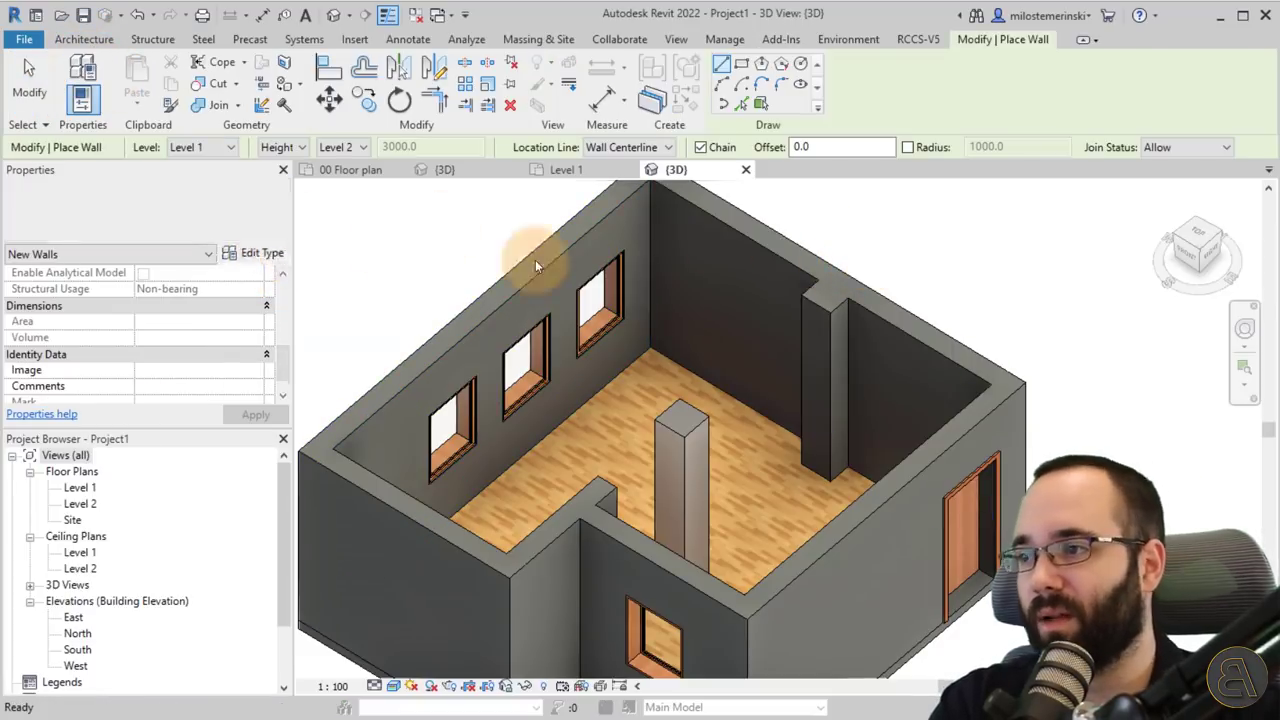
left_click(256, 253)
left_click(665, 151)
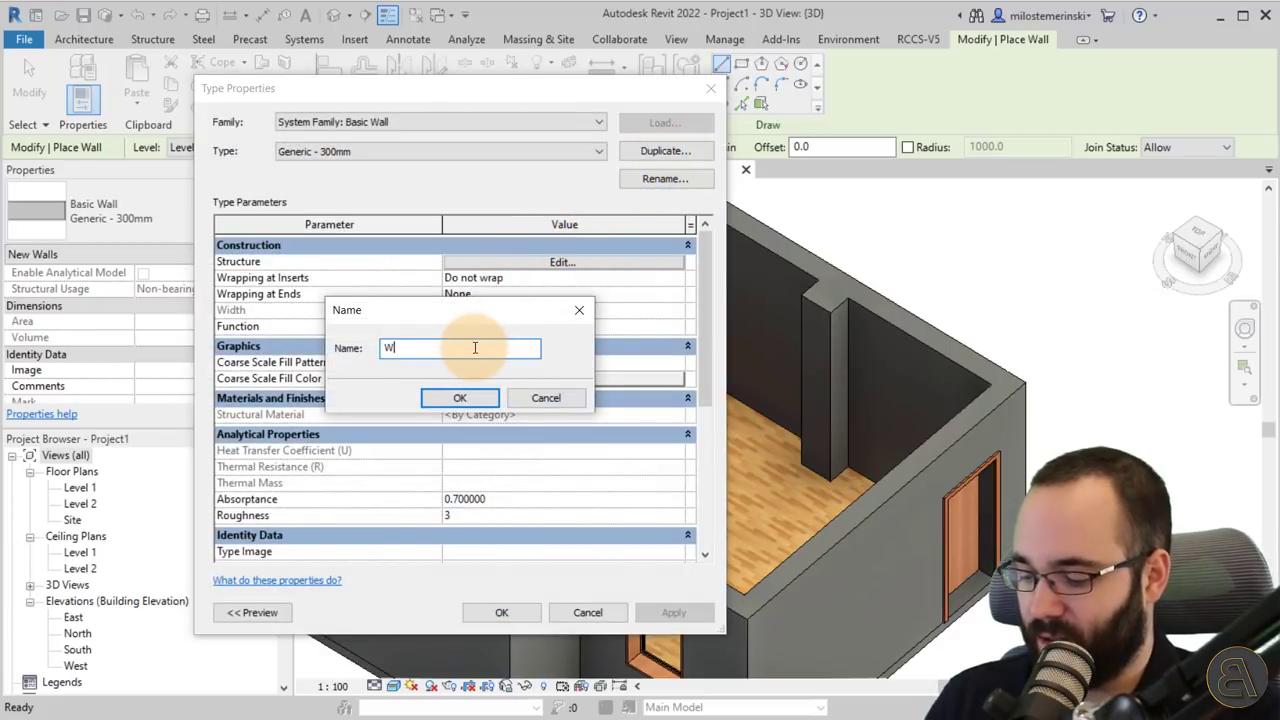
type("Wood wall")
key("Return")
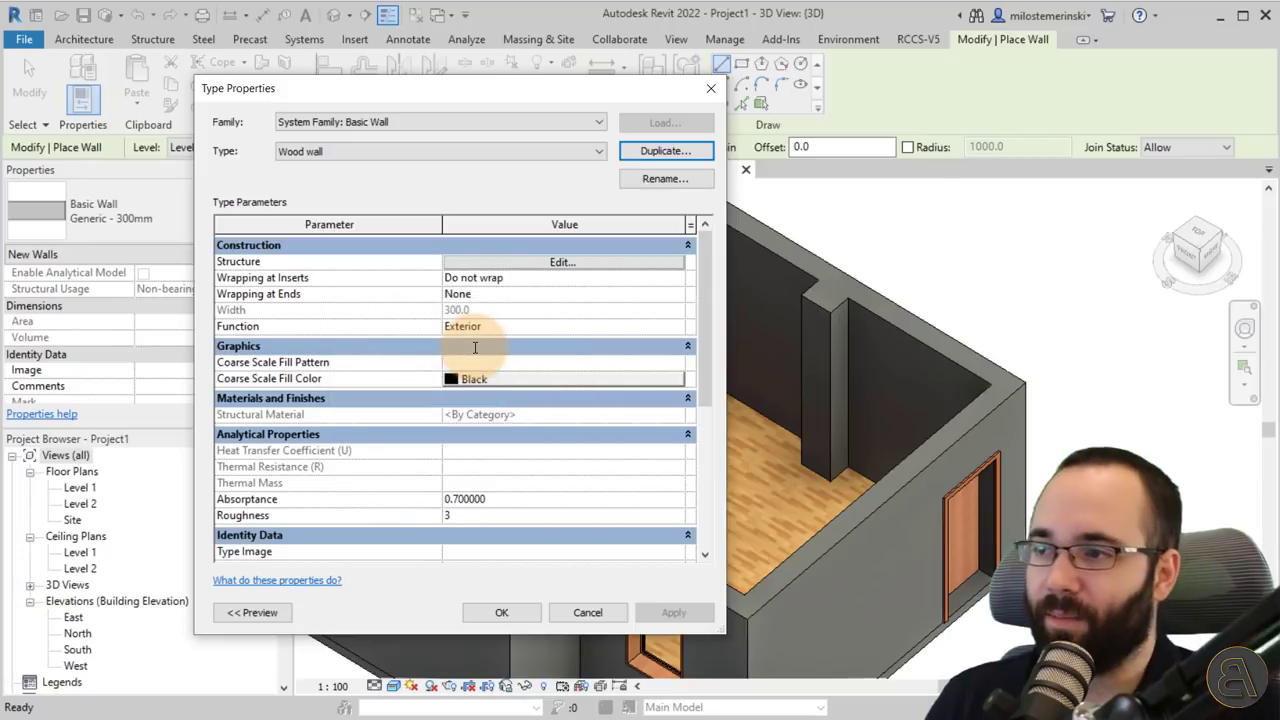
Step: Set the Wood wall's structure layer to 10 mm thick with the Oak Flooring material, accept the type and leave the wall command
left_click(491, 264)
left_click(484, 272)
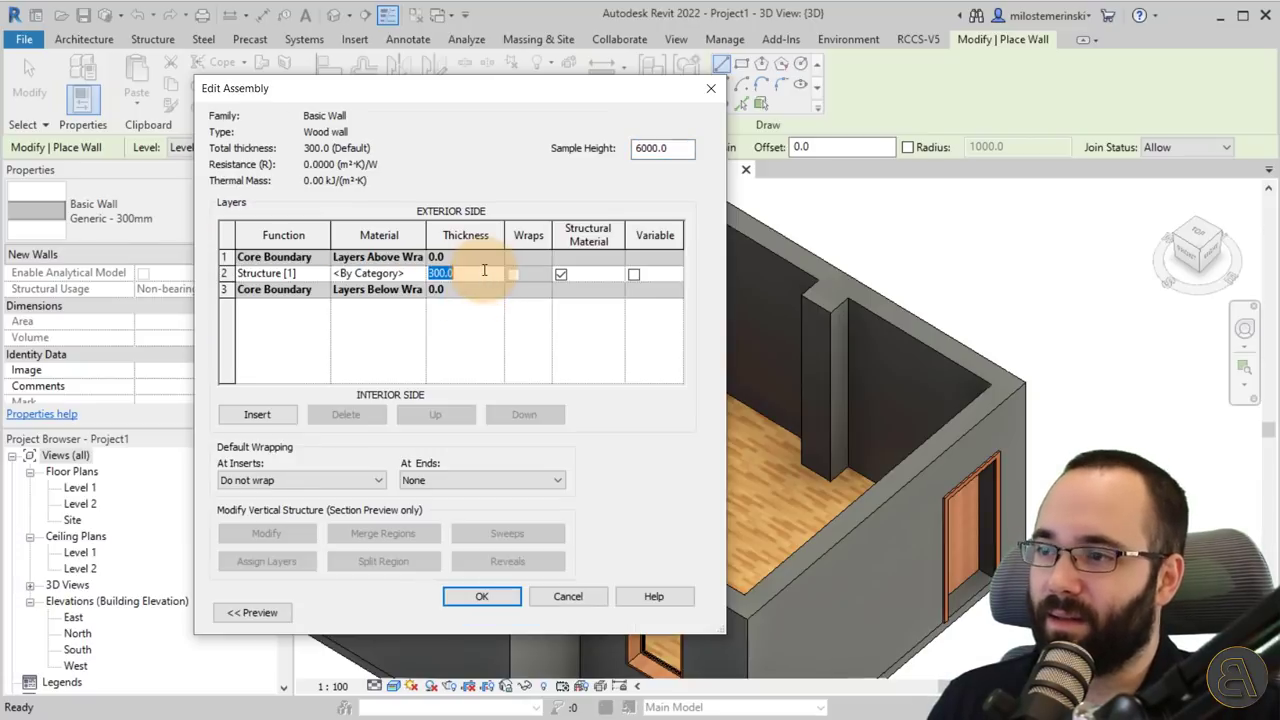
left_click(410, 273)
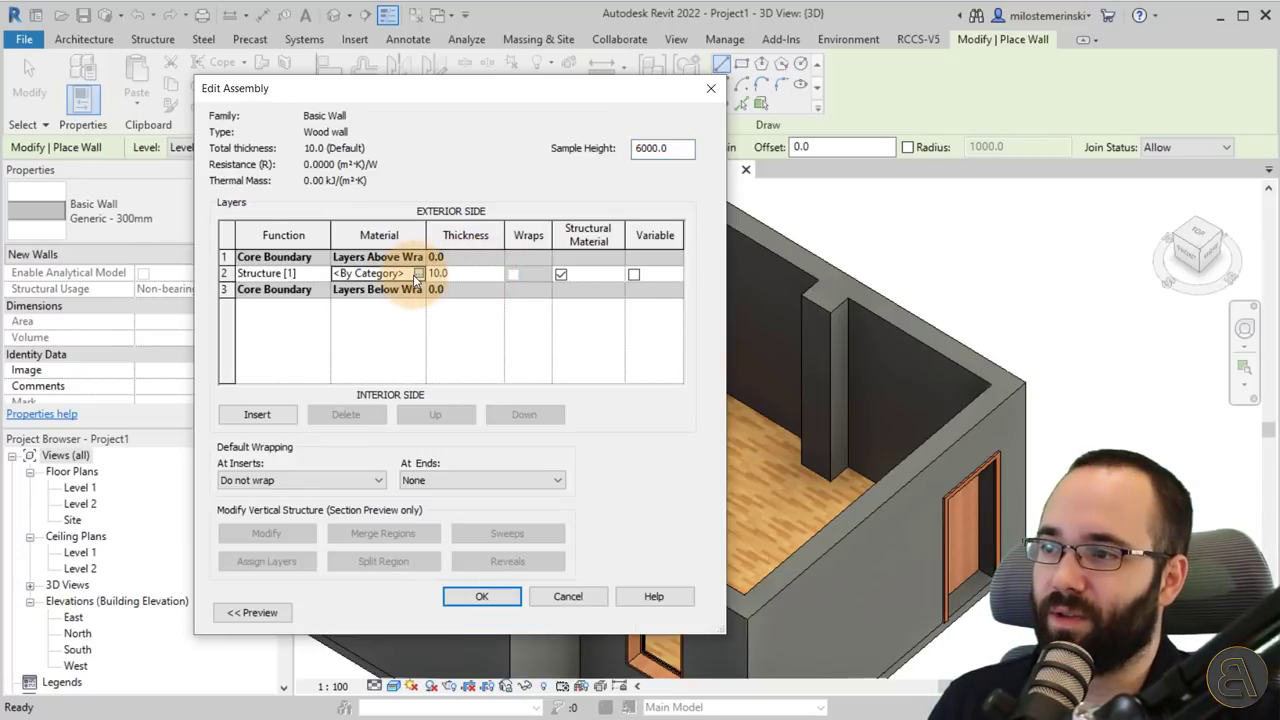
left_click(418, 273)
double_click(212, 350)
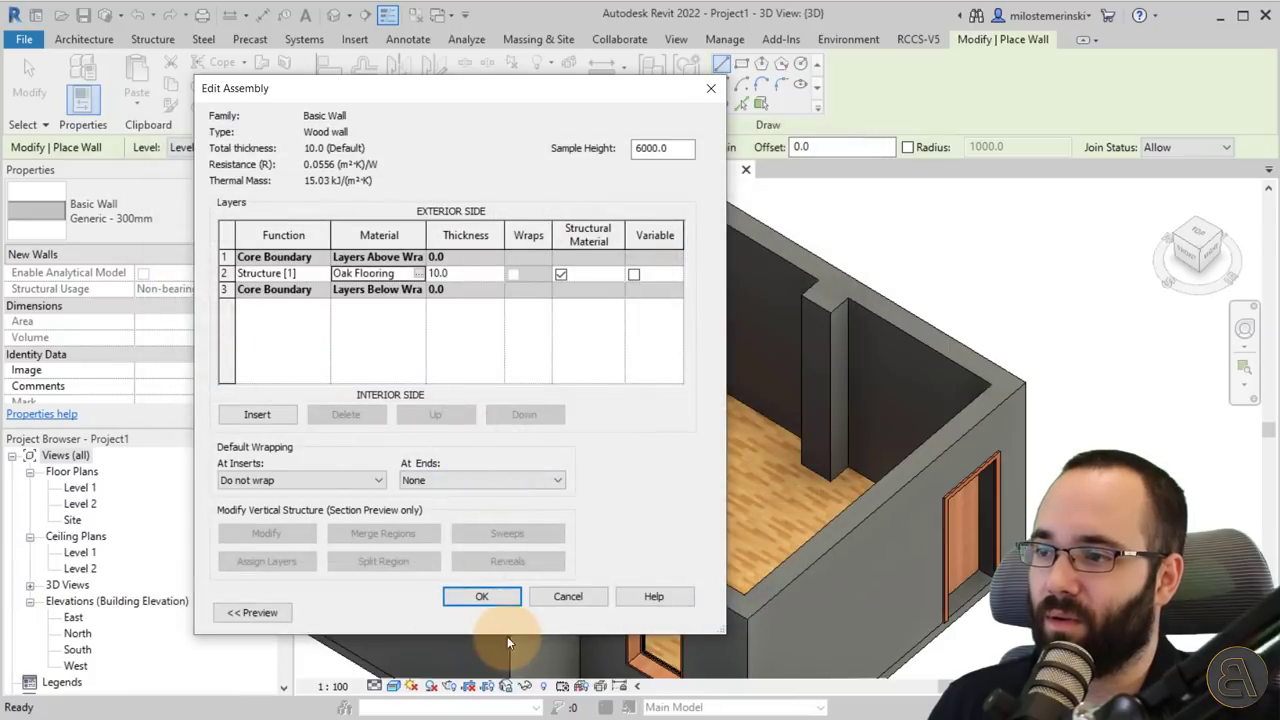
left_click(484, 596)
left_click(501, 612)
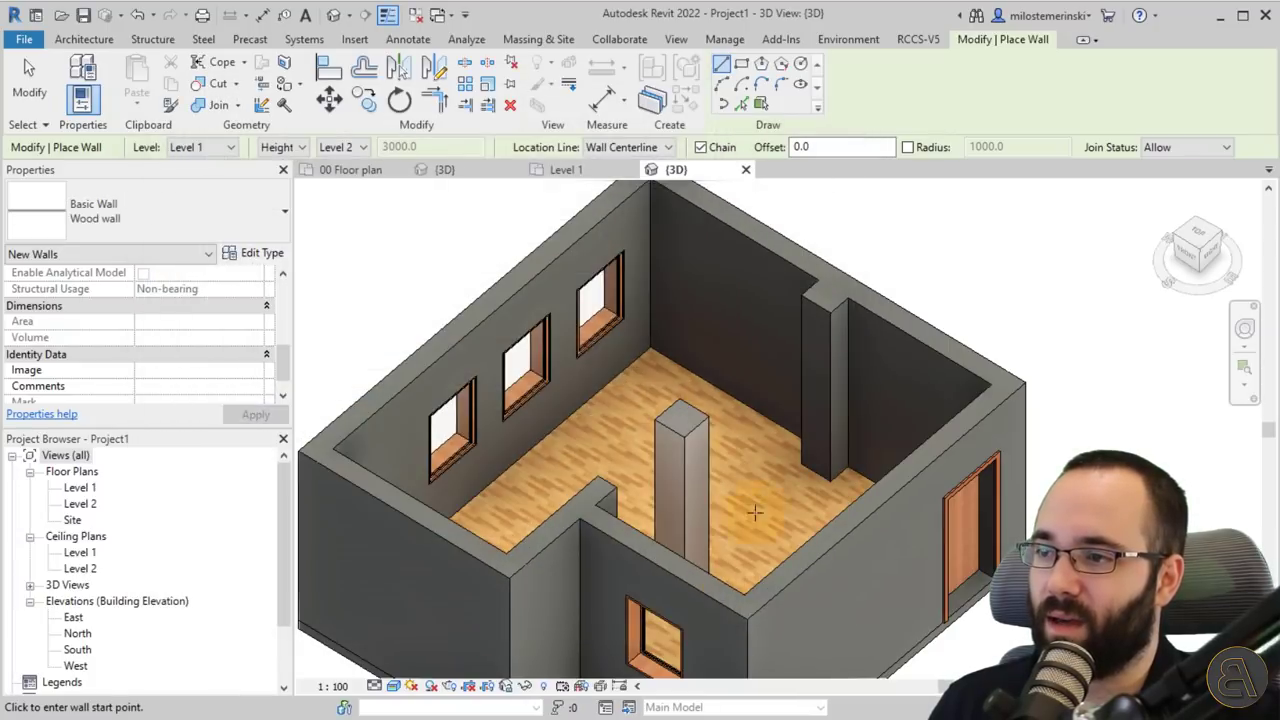
key("Escape")
key("Escape")
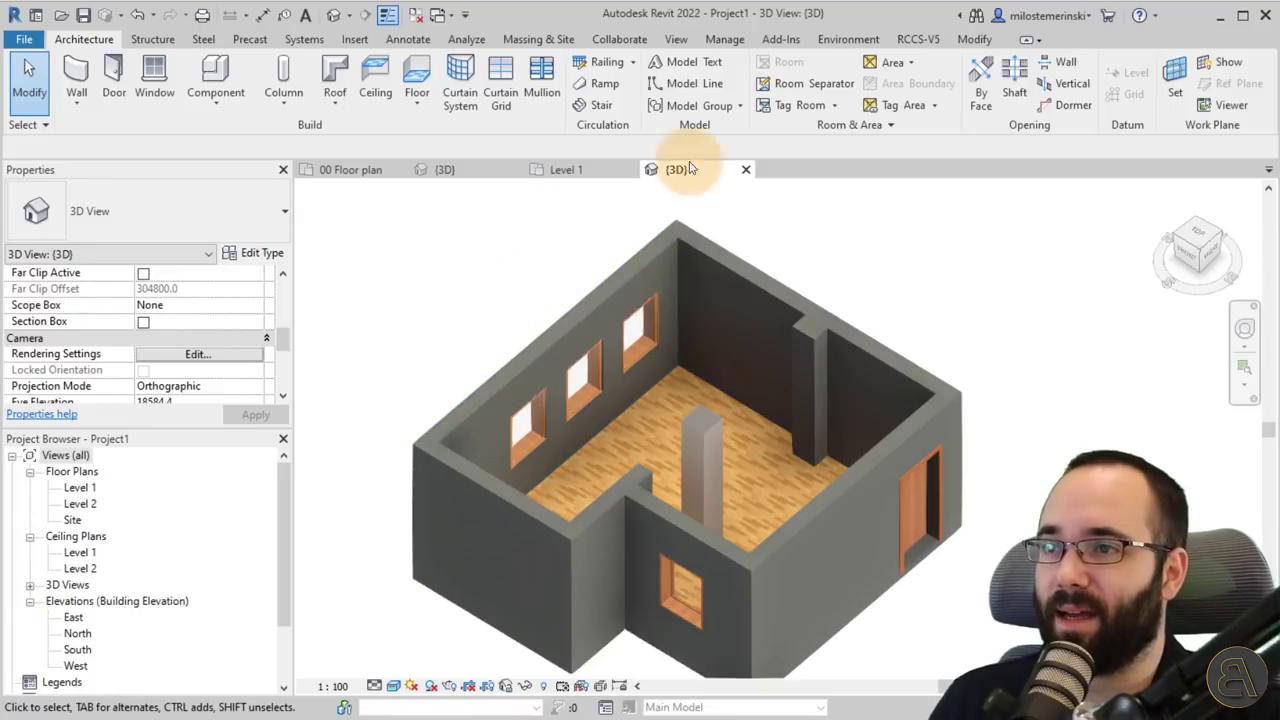
Step: Open the Room Finishes skirting board settings for the Level 1 floor plan and resize and reposition the dialog to fit the screen
left_click(784, 43)
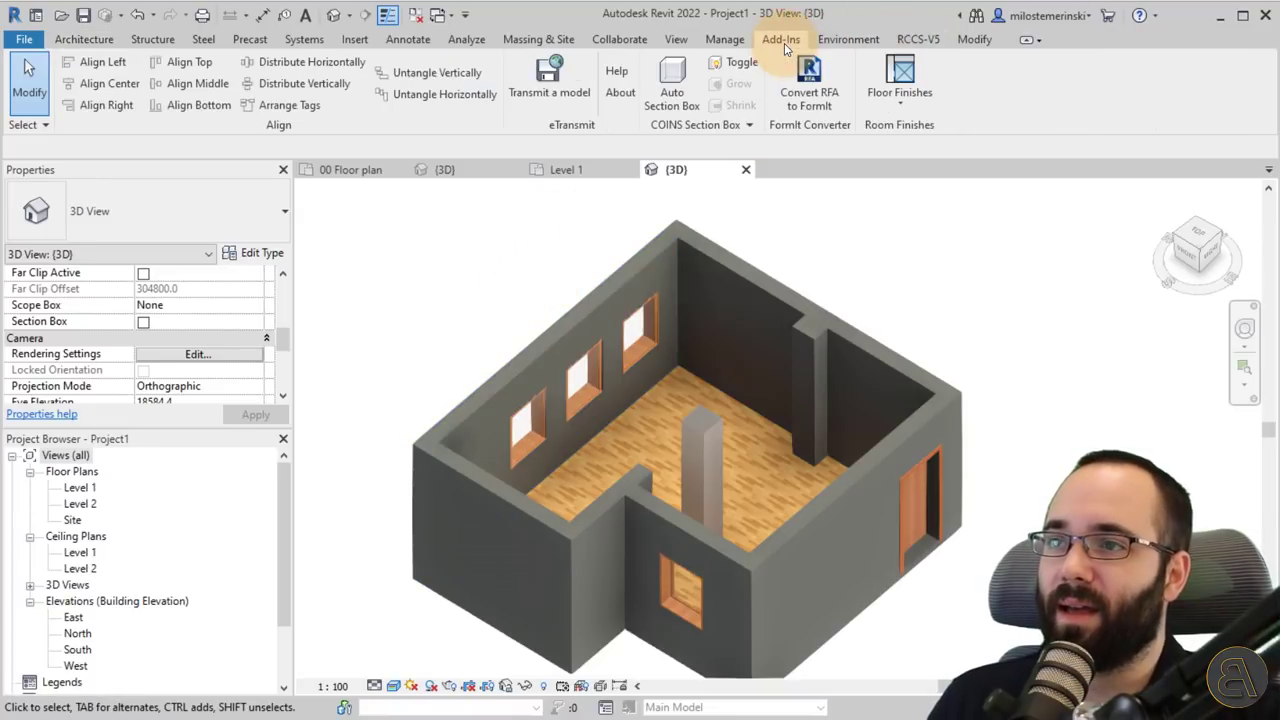
left_click(560, 170)
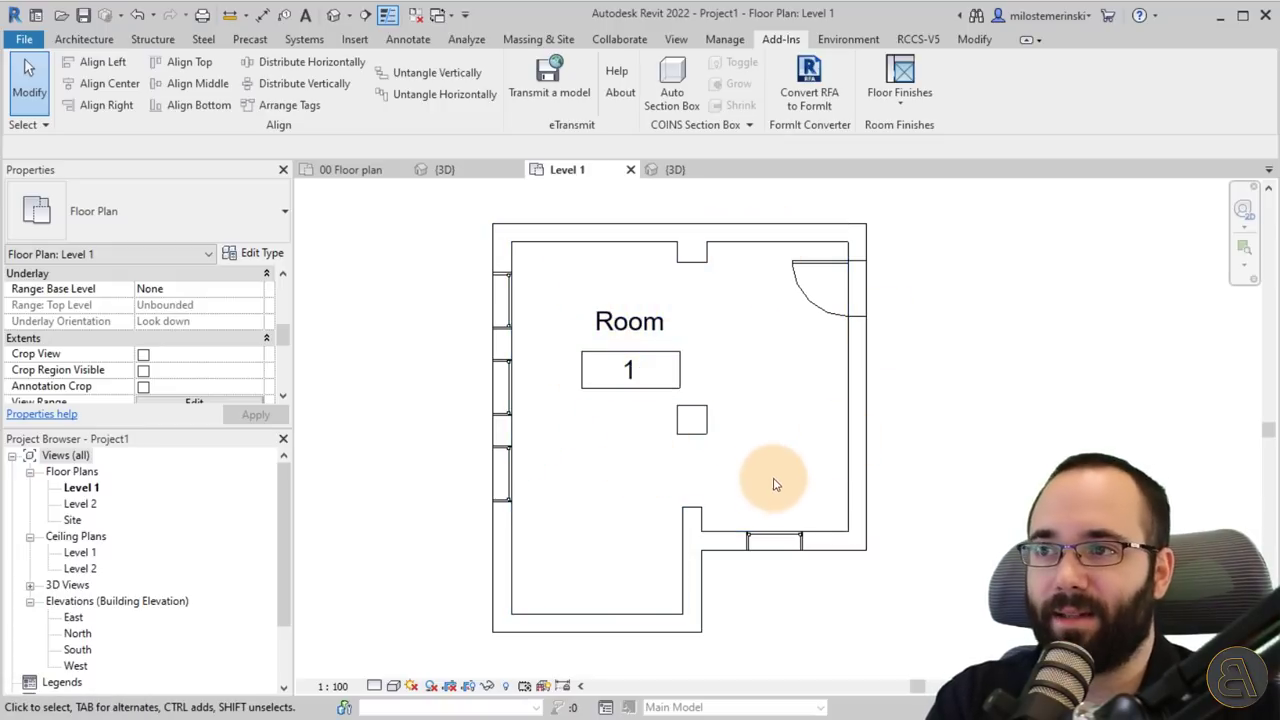
left_click(884, 116)
left_click(906, 134)
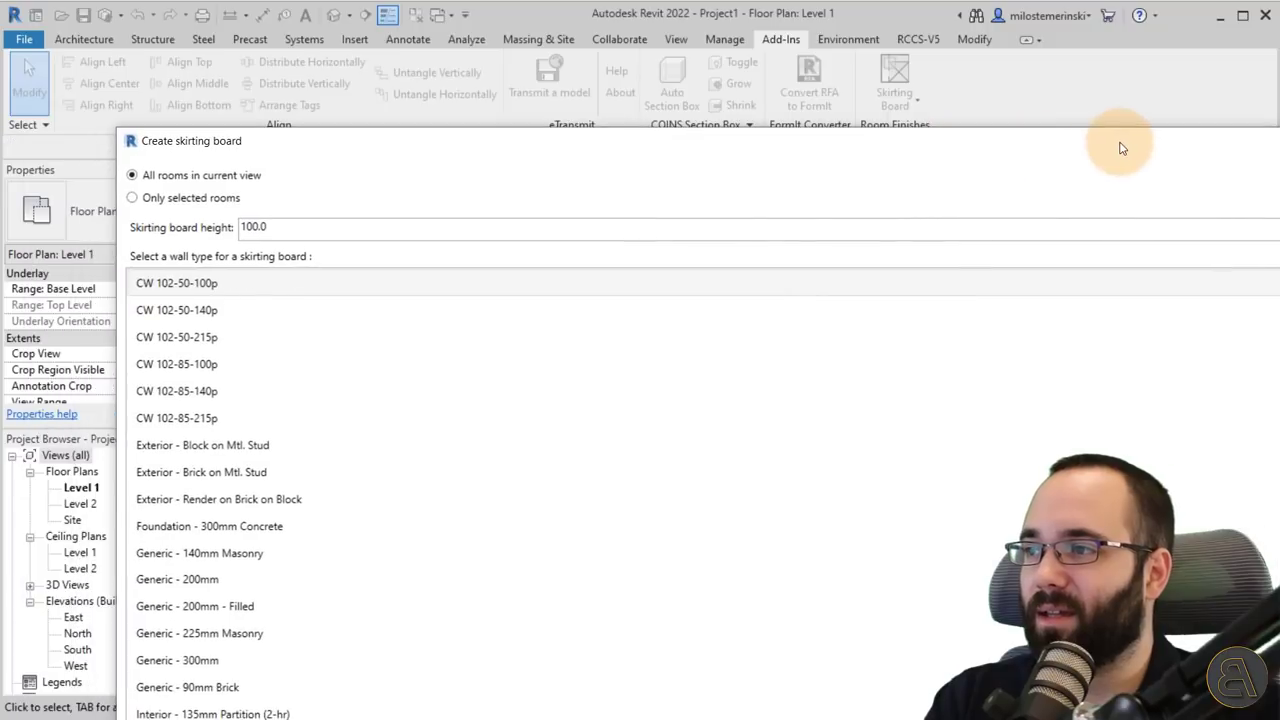
left_click_drag(118, 128, 643, 368)
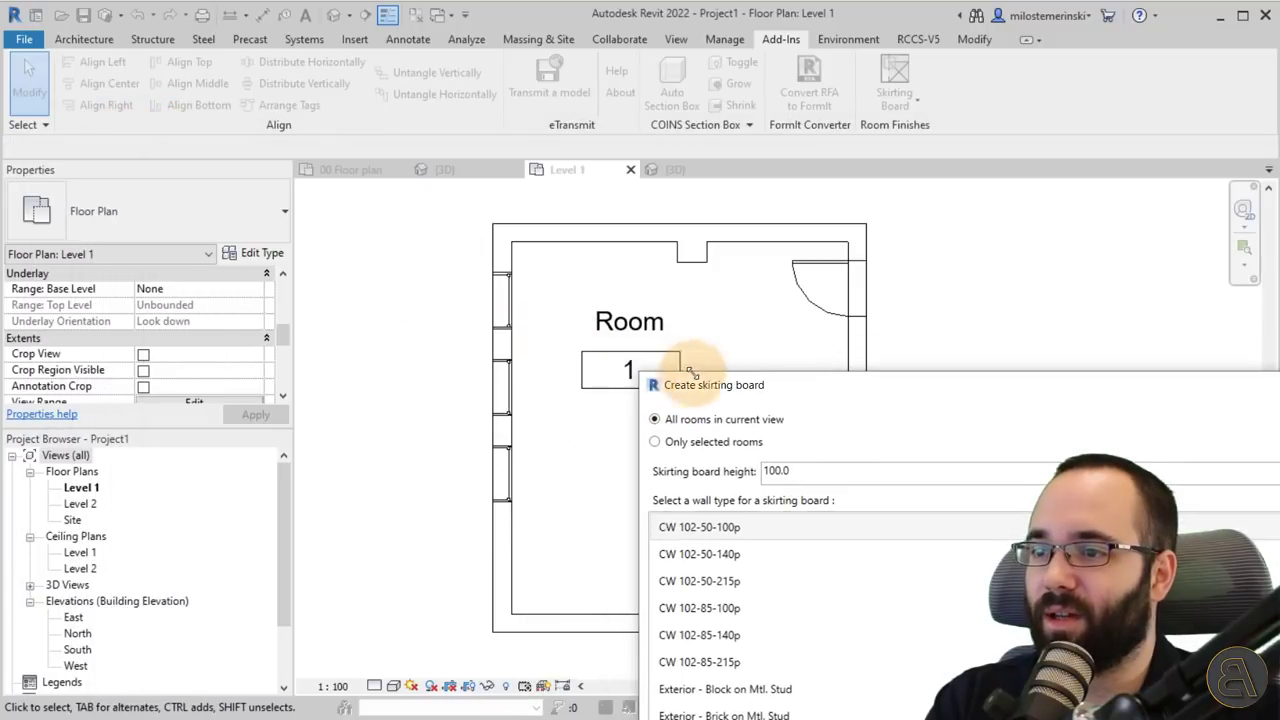
left_click_drag(846, 389, 423, 211)
Step: Create skirting boards for all rooms in the current view using the Wood wall type, 120 mm high, with joined geometry
scroll(466, 437, "down", 5)
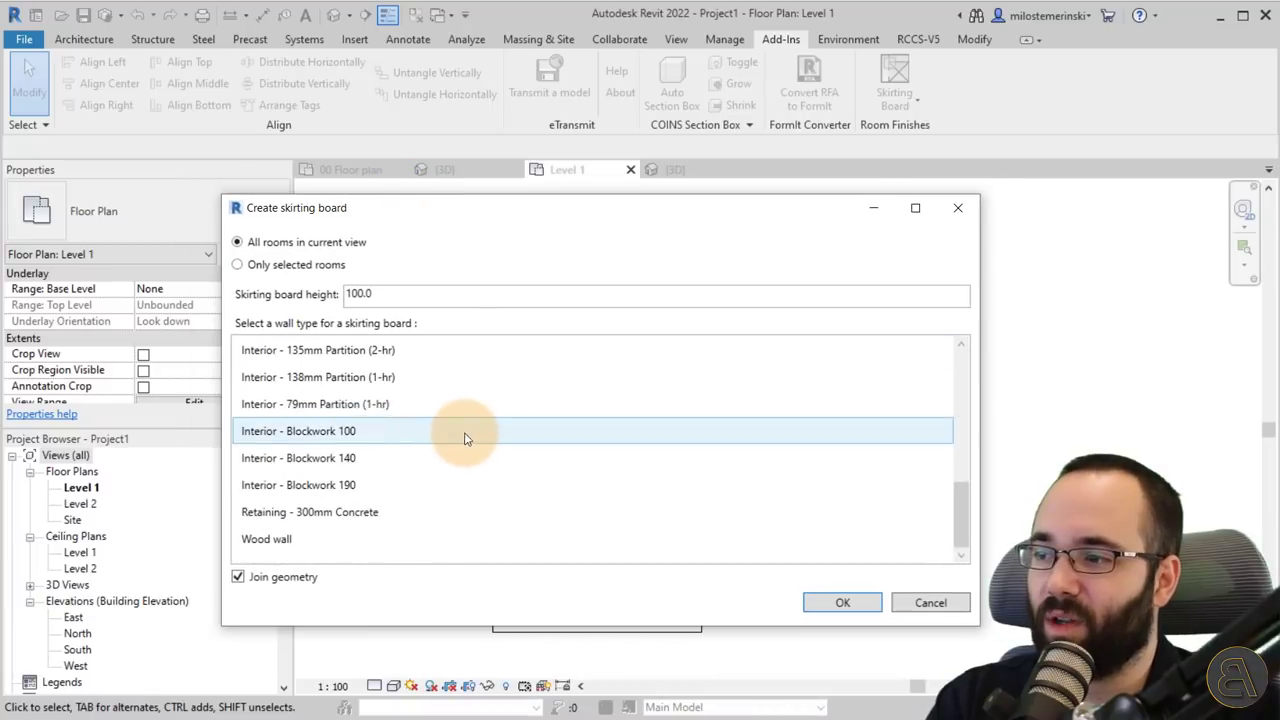
left_click(342, 545)
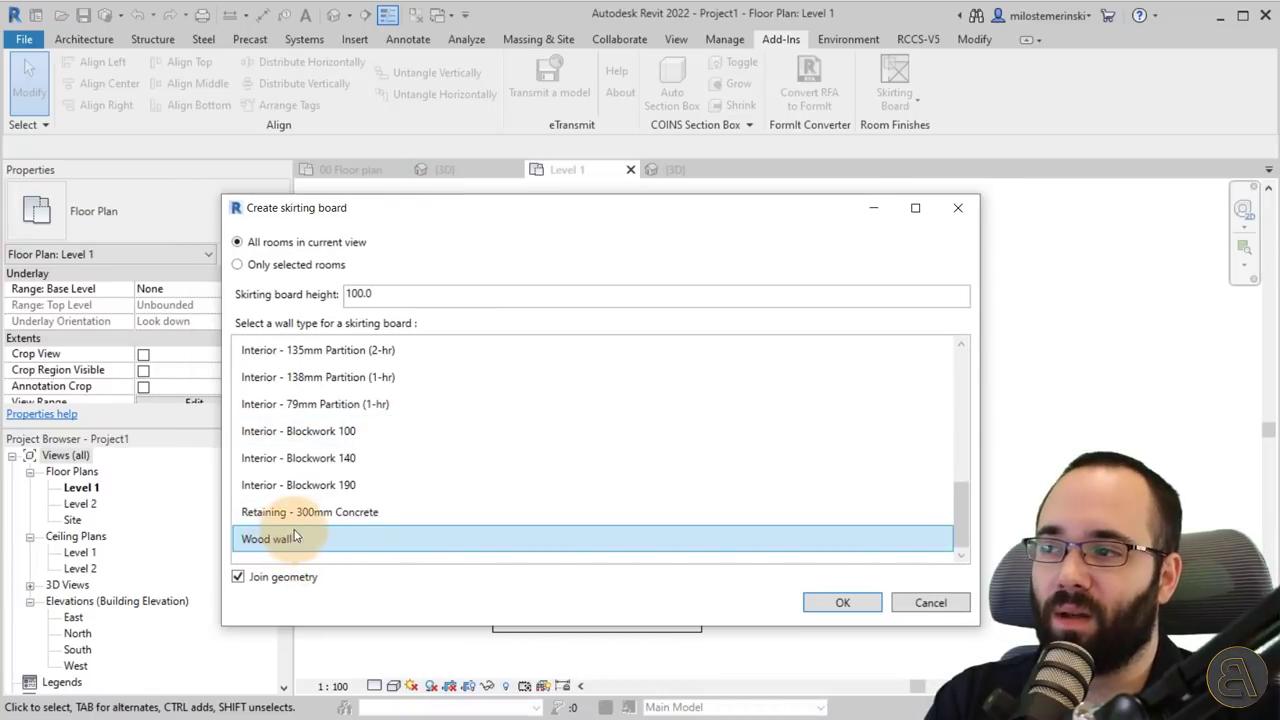
left_click(353, 294)
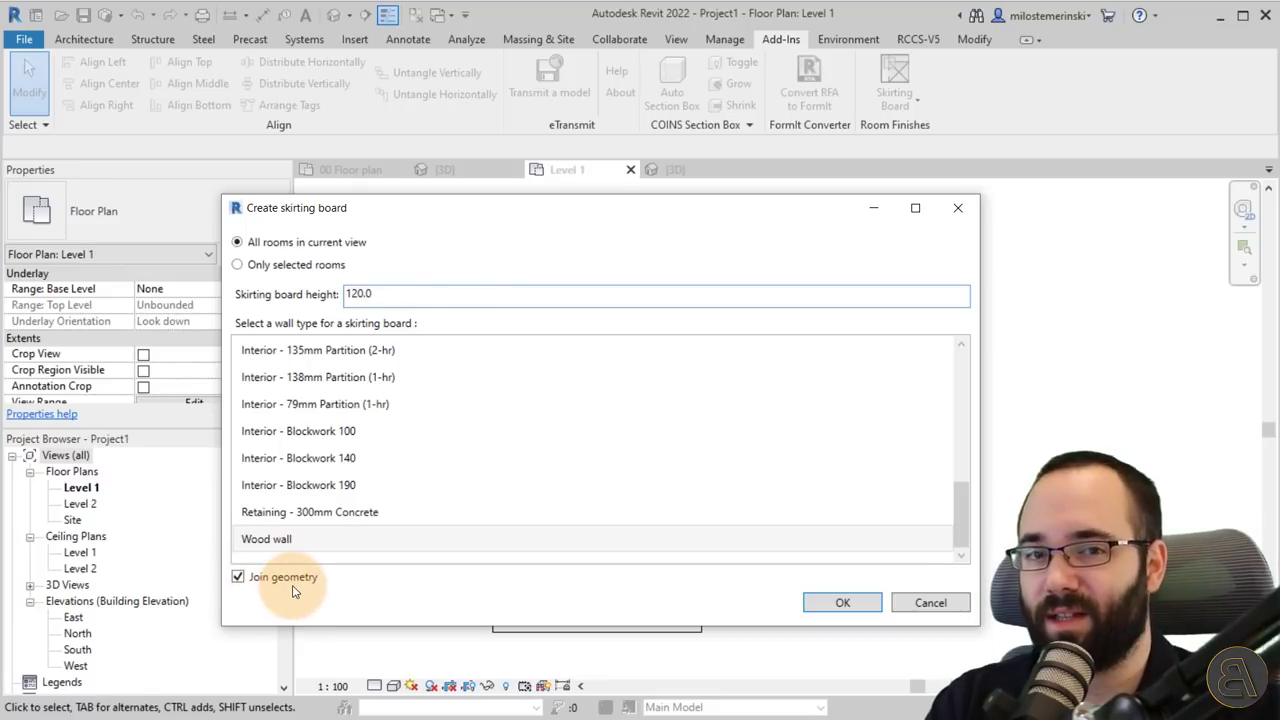
left_click(835, 602)
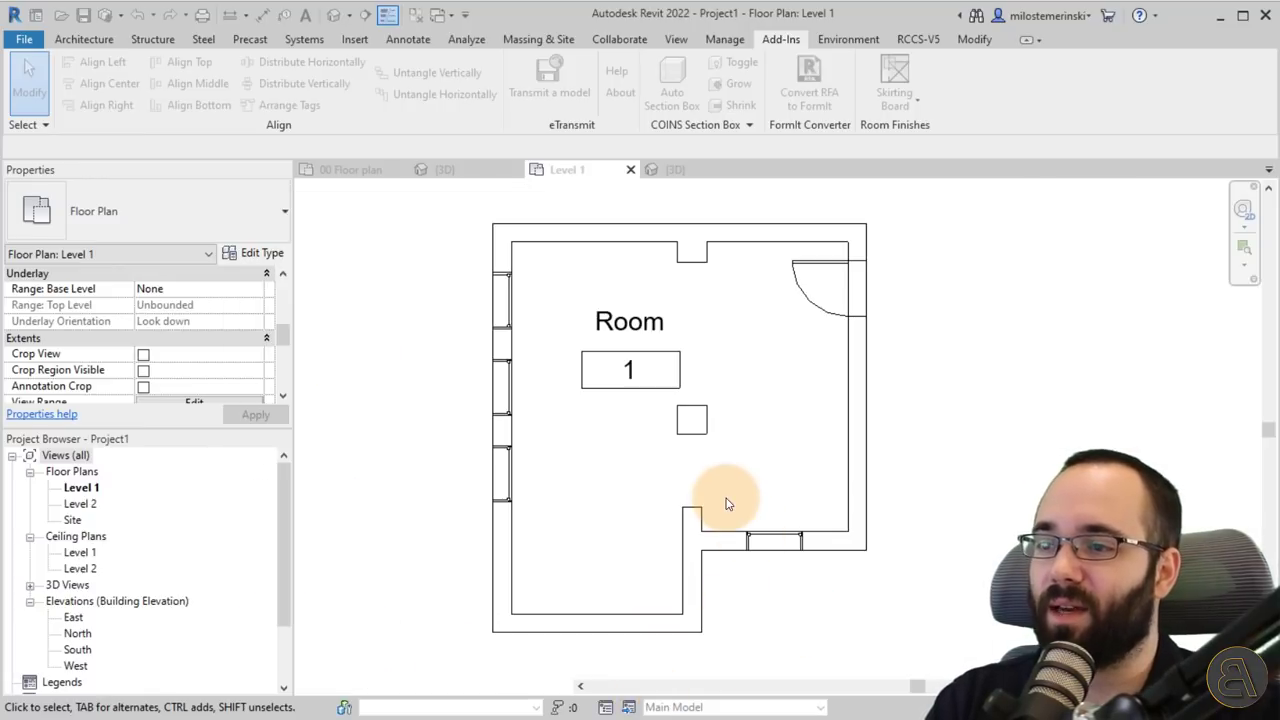
Step: Examine the skirting boards' corner joints in the Level 1 plan and the 3D view, including around the wall pillar
scroll(474, 251, "up", 5)
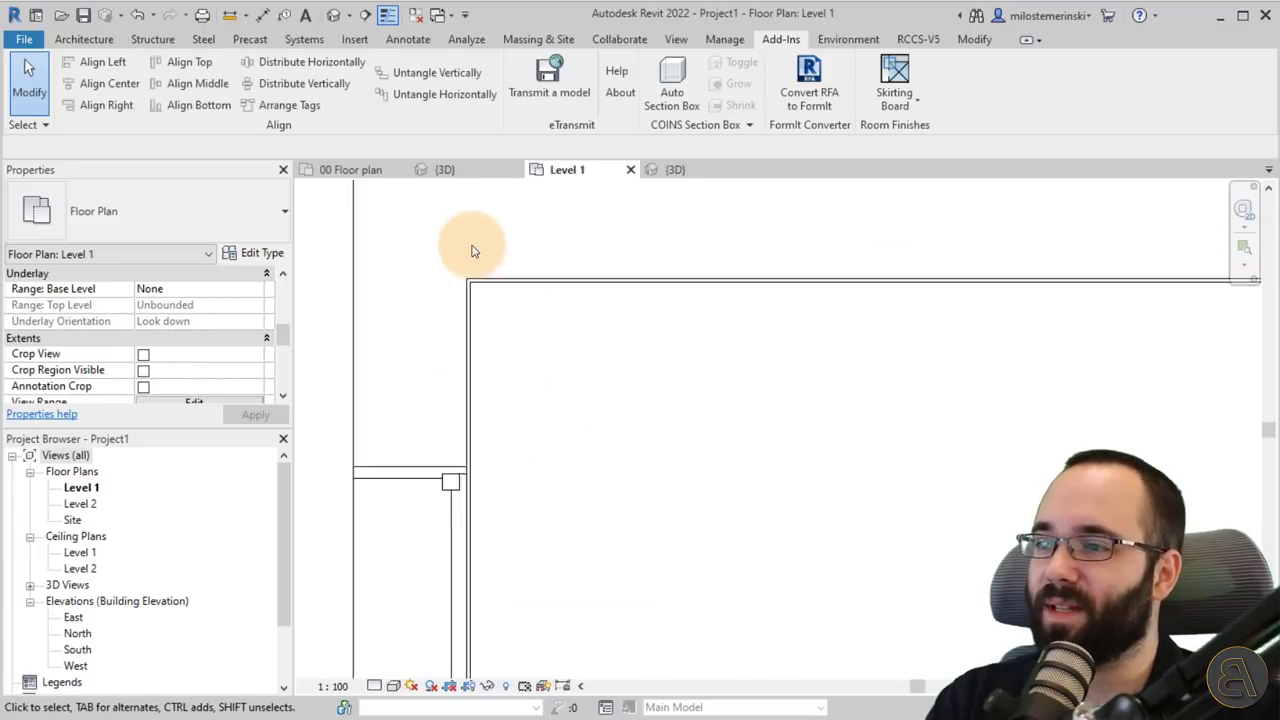
scroll(466, 266, "up", 3)
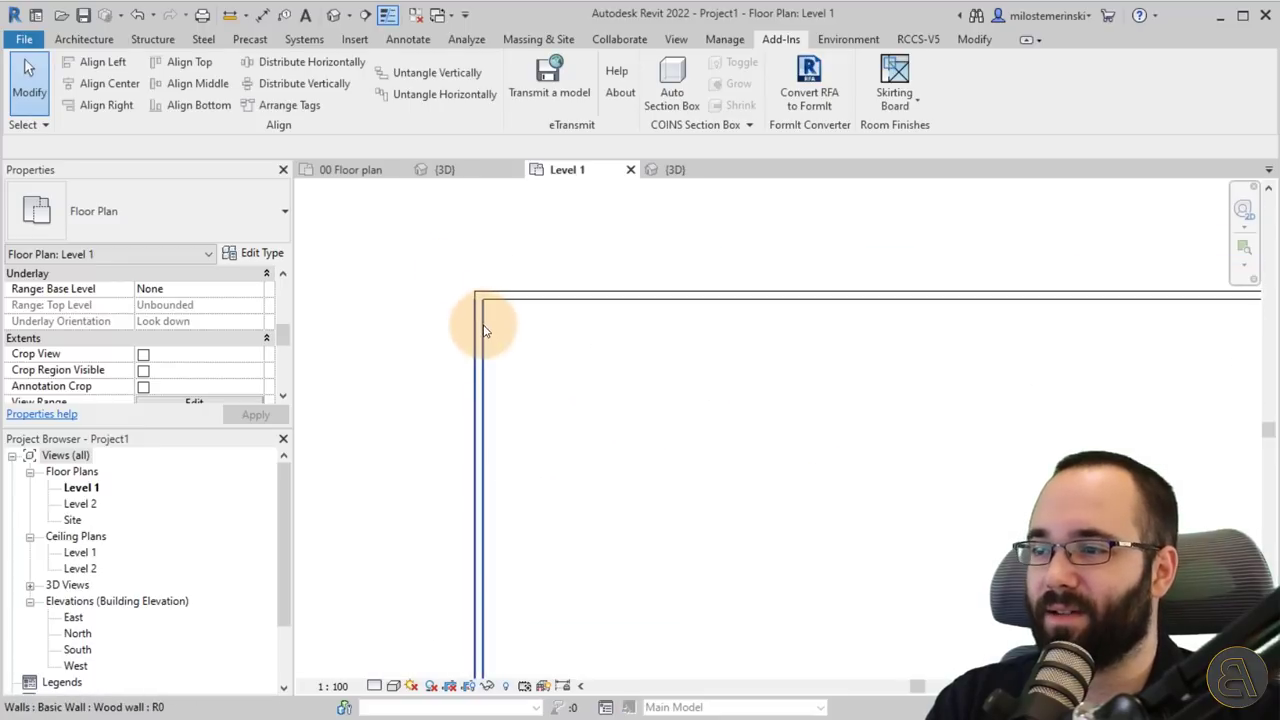
left_click(676, 170)
middle_click_drag(820, 366, 579, 349, "shift")
scroll(755, 420, "up", 5)
scroll(540, 270, "up", 2)
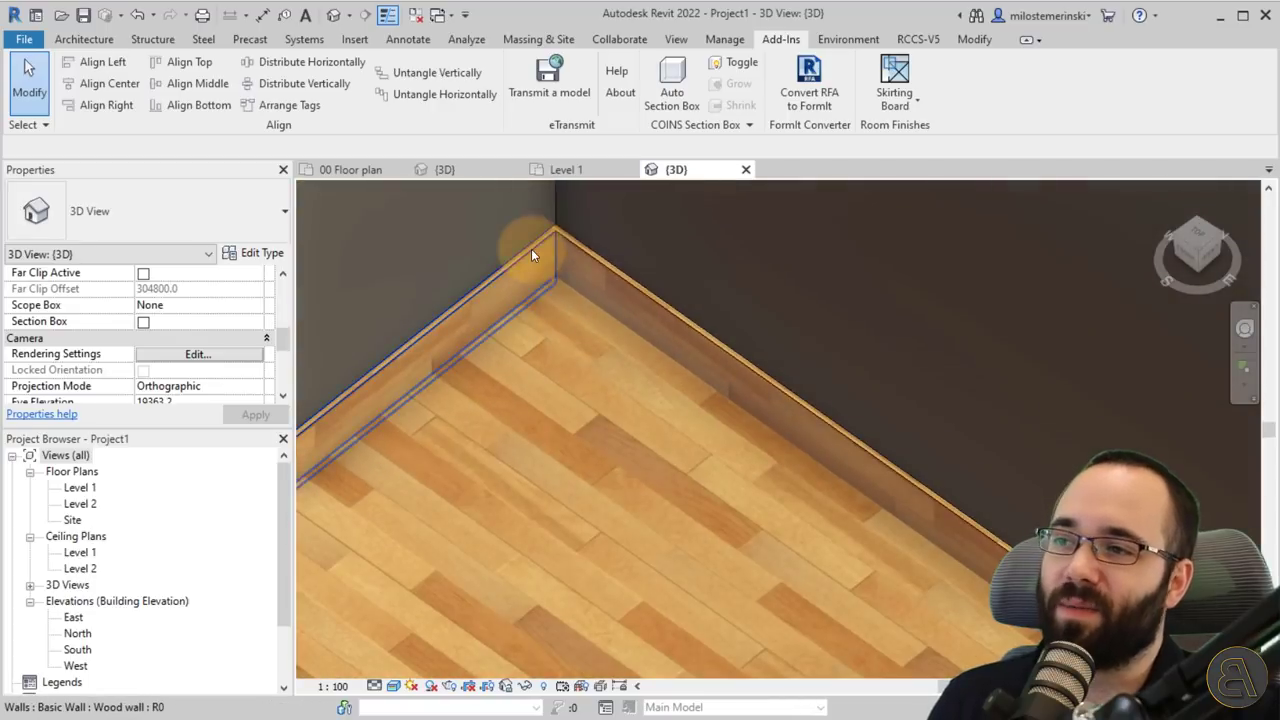
scroll(564, 260, "down", 6)
scroll(715, 405, "up", 3)
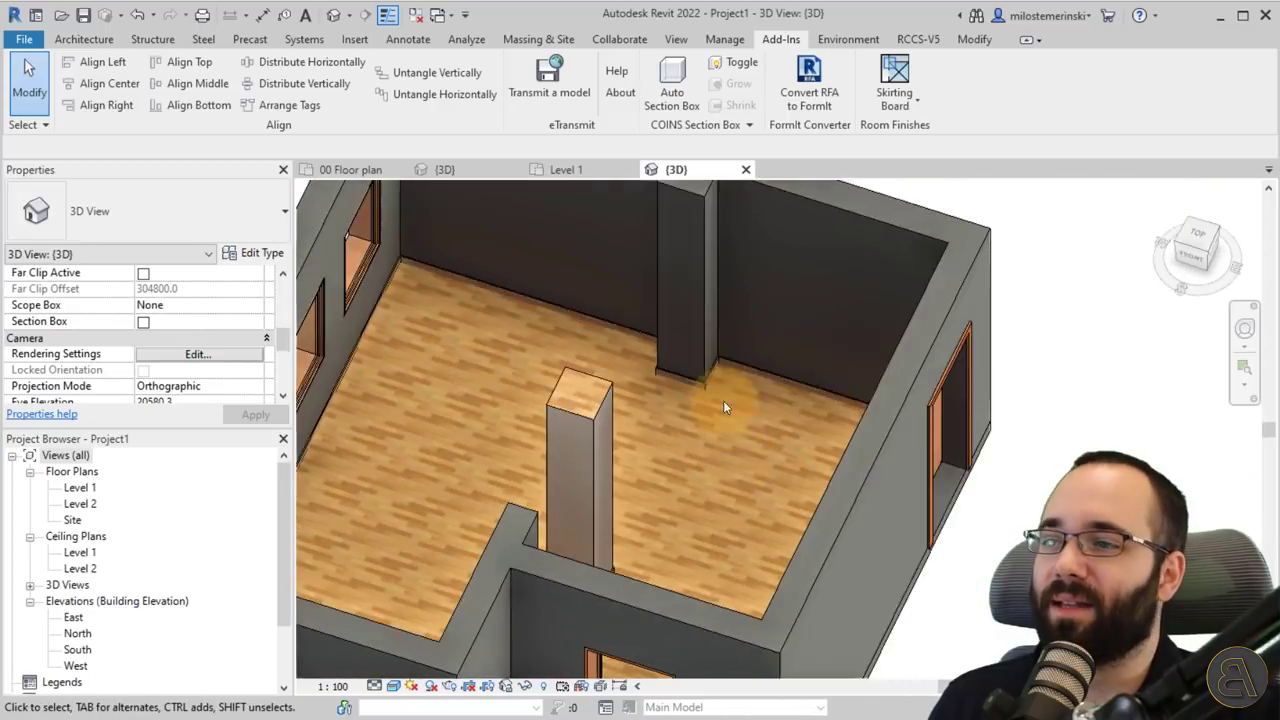
scroll(723, 405, "up", 4)
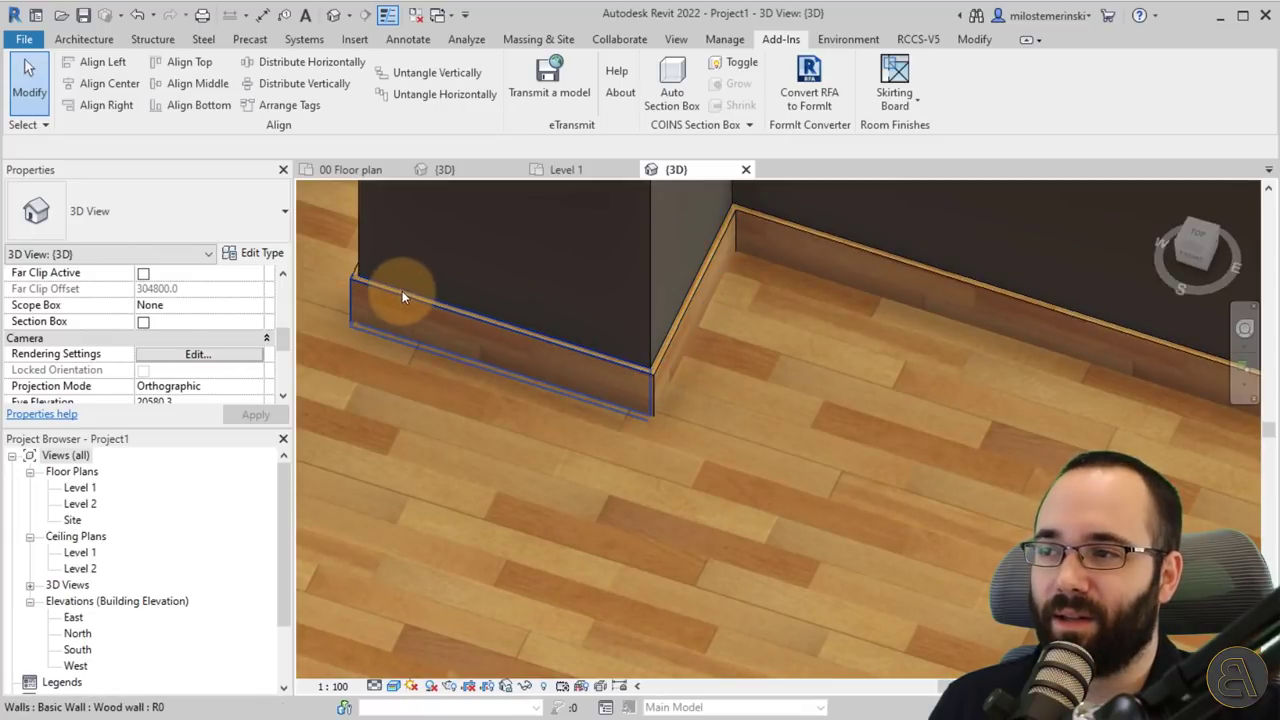
Step: Inspect the skirting boards around the freestanding column and along the room's walls from several sides in 3D
scroll(550, 340, "down", 4)
middle_click_drag(564, 361, 895, 420, "shift")
scroll(423, 520, "up", 5)
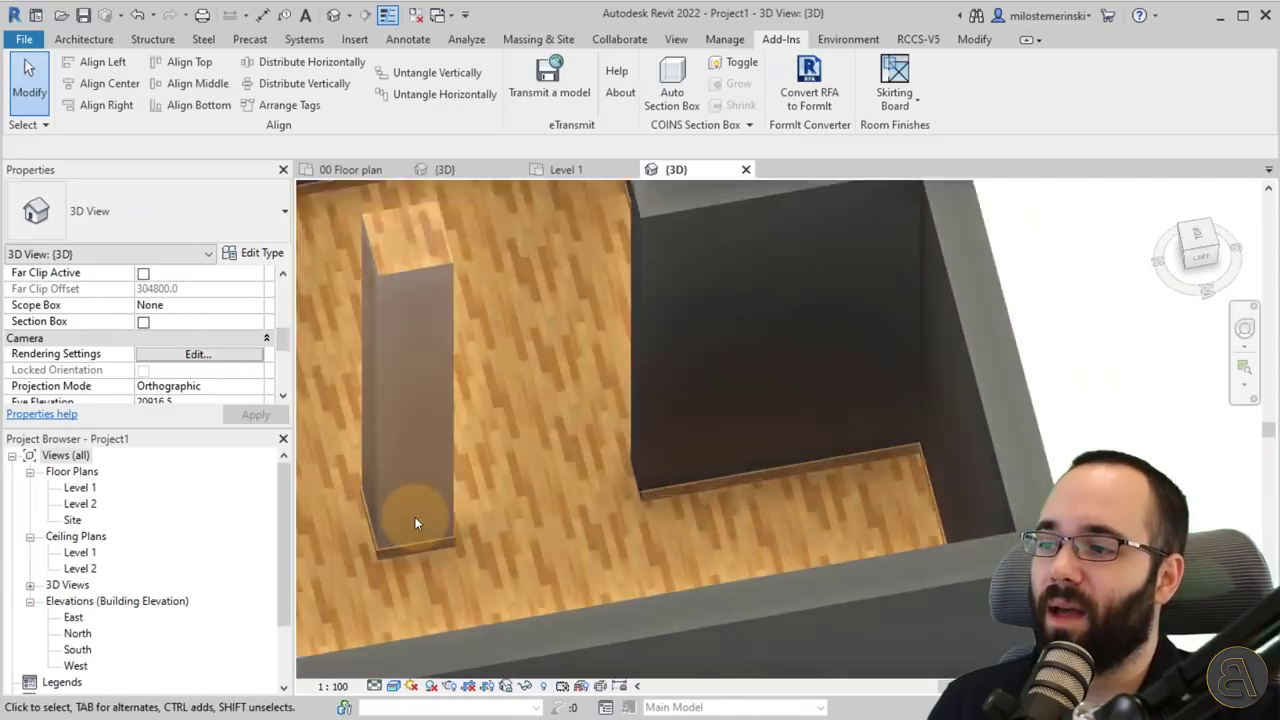
scroll(725, 529, "down", 5)
middle_click_drag(809, 540, 606, 390, "shift")
scroll(602, 386, "up", 5)
scroll(614, 369, "up", 3)
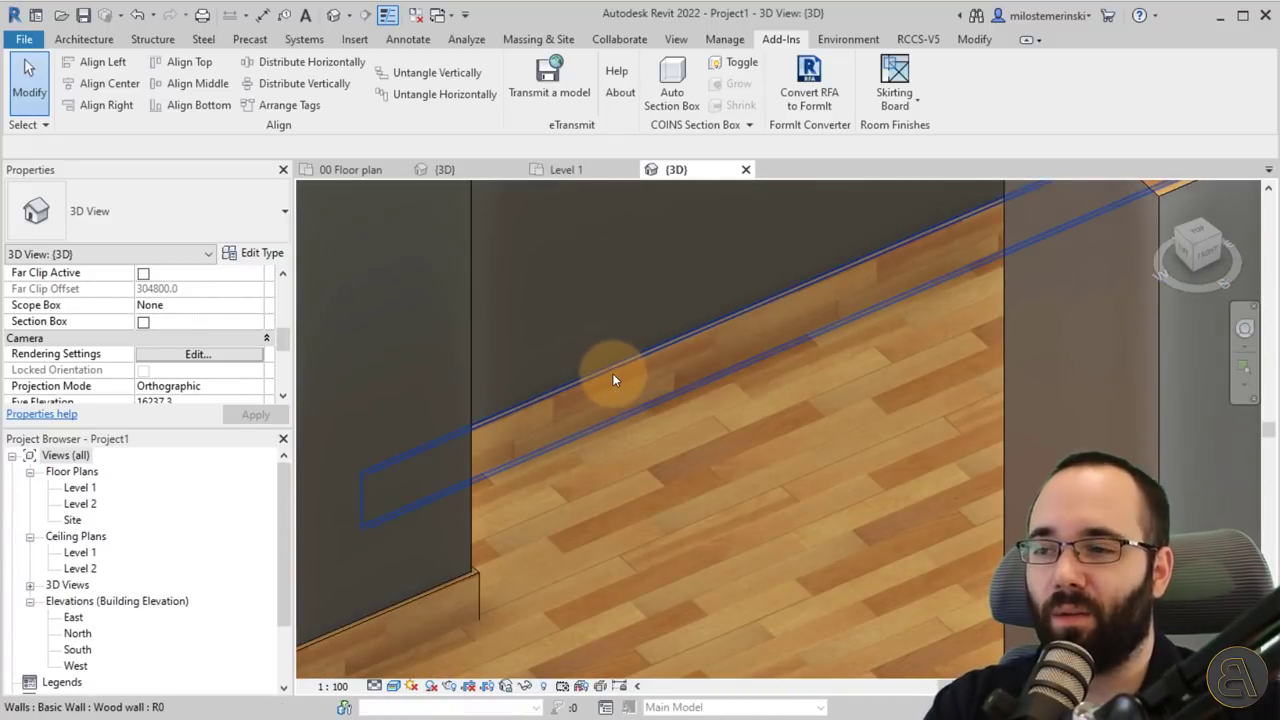
scroll(612, 375, "down", 5)
scroll(498, 455, "down", 5)
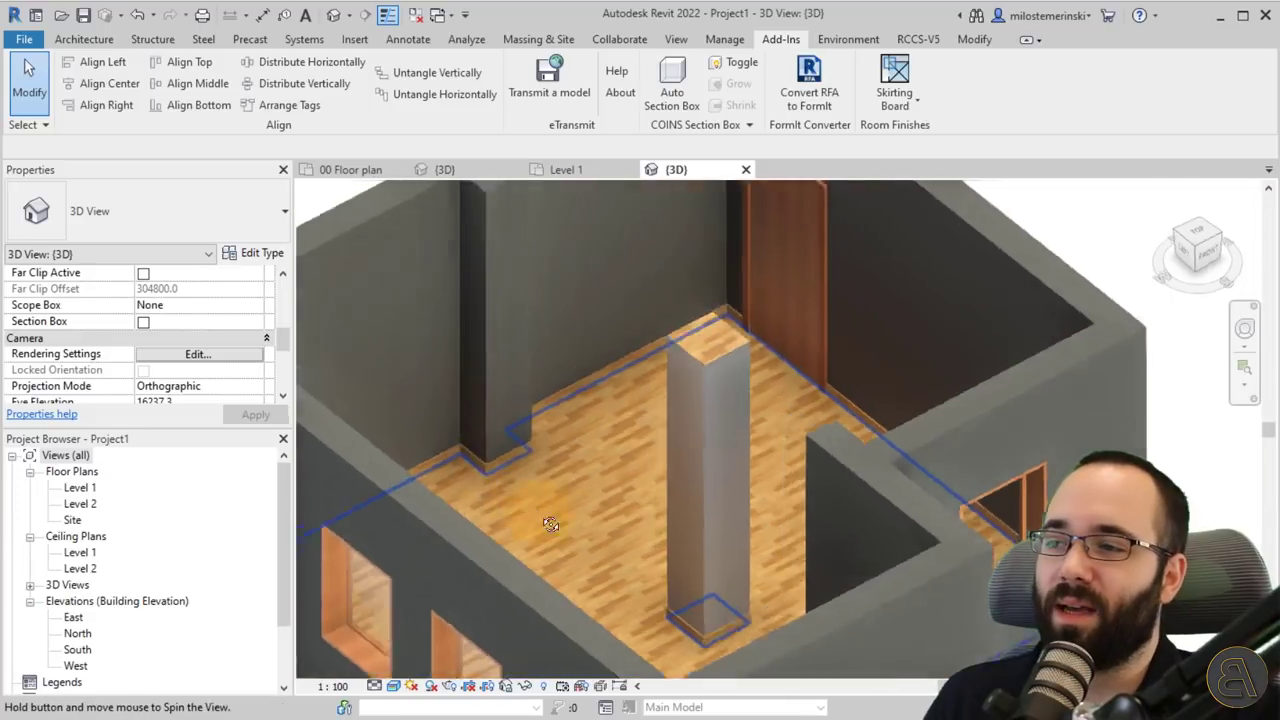
scroll(717, 630, "up", 5)
left_click(717, 632)
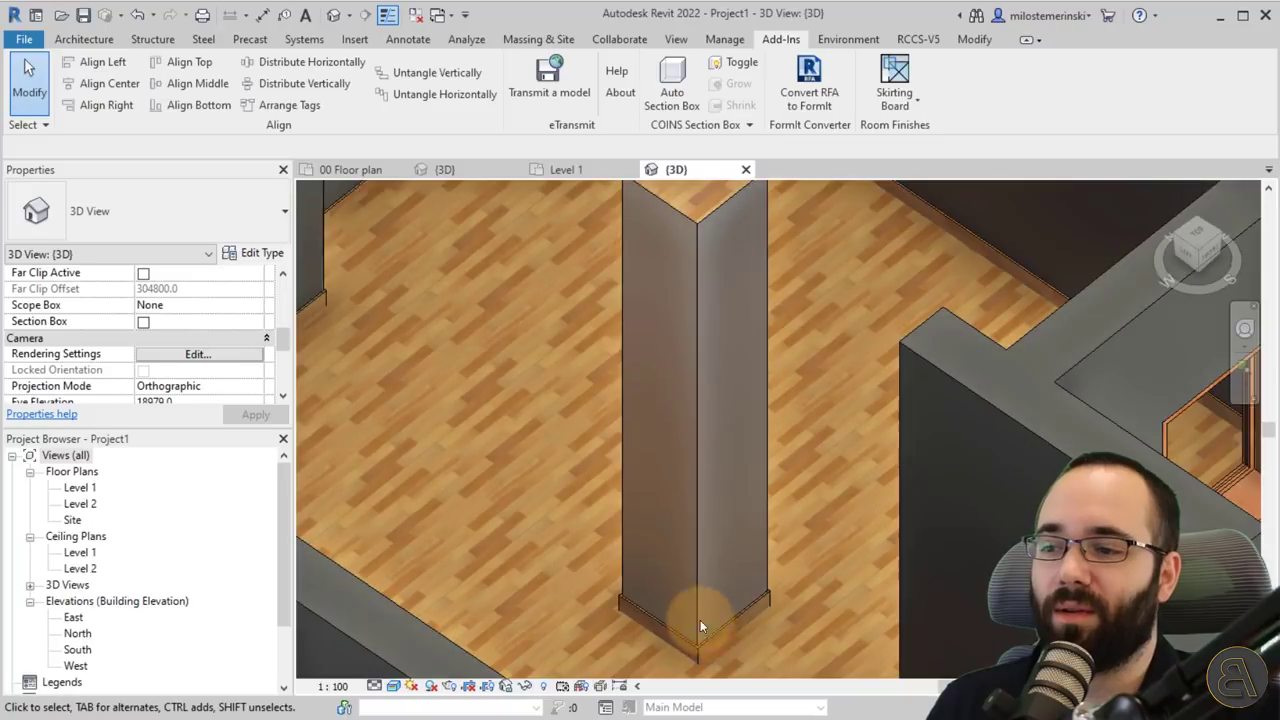
scroll(650, 570, "down", 5)
middle_click_drag(606, 526, 840, 539, "shift")
key("Escape")
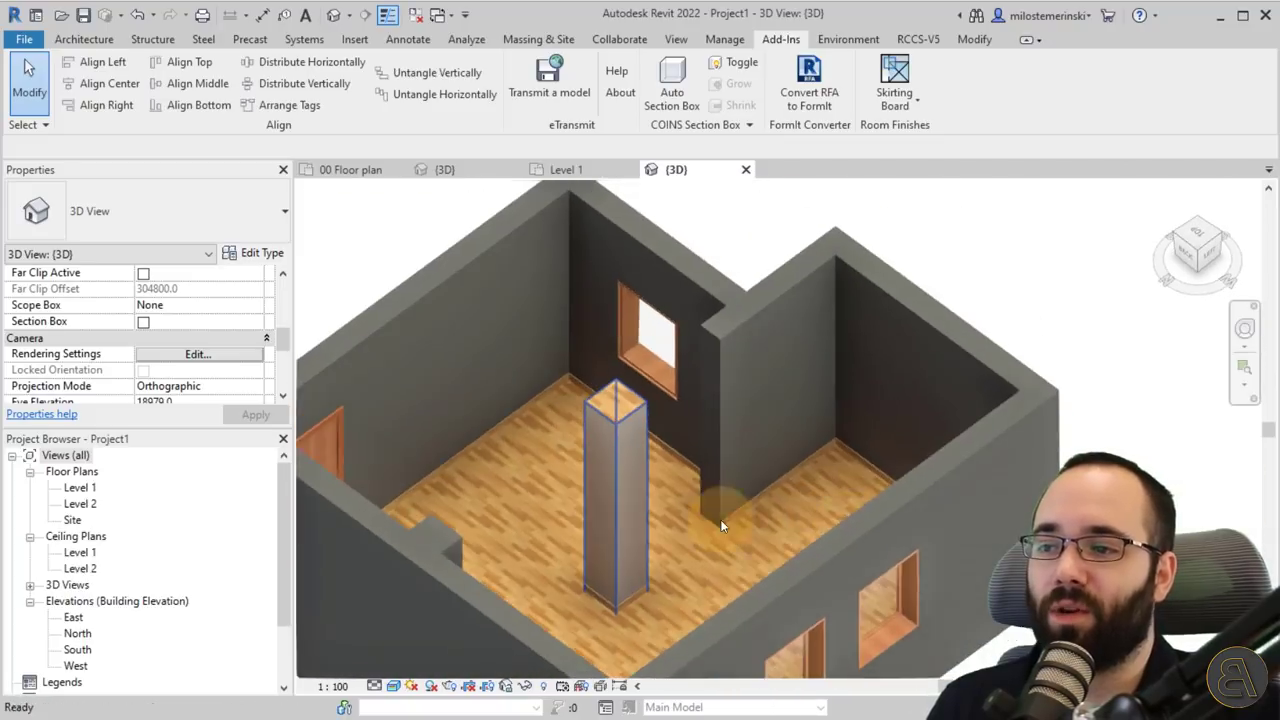
Step: Check the skirting at the free end of the projecting wall and select the short board beside it
scroll(733, 537, "up", 5)
scroll(900, 573, "down", 3)
middle_click_drag(900, 573, 576, 565, "shift")
scroll(576, 565, "up", 5)
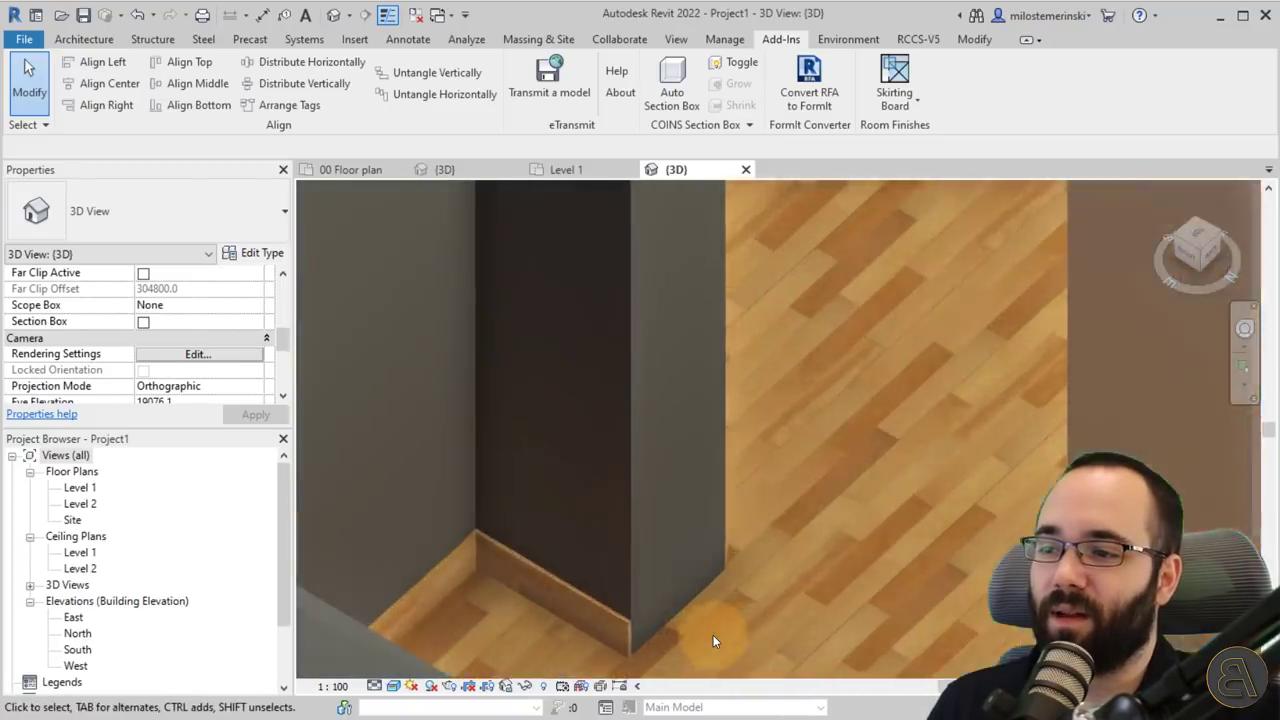
scroll(713, 635, "up", 3)
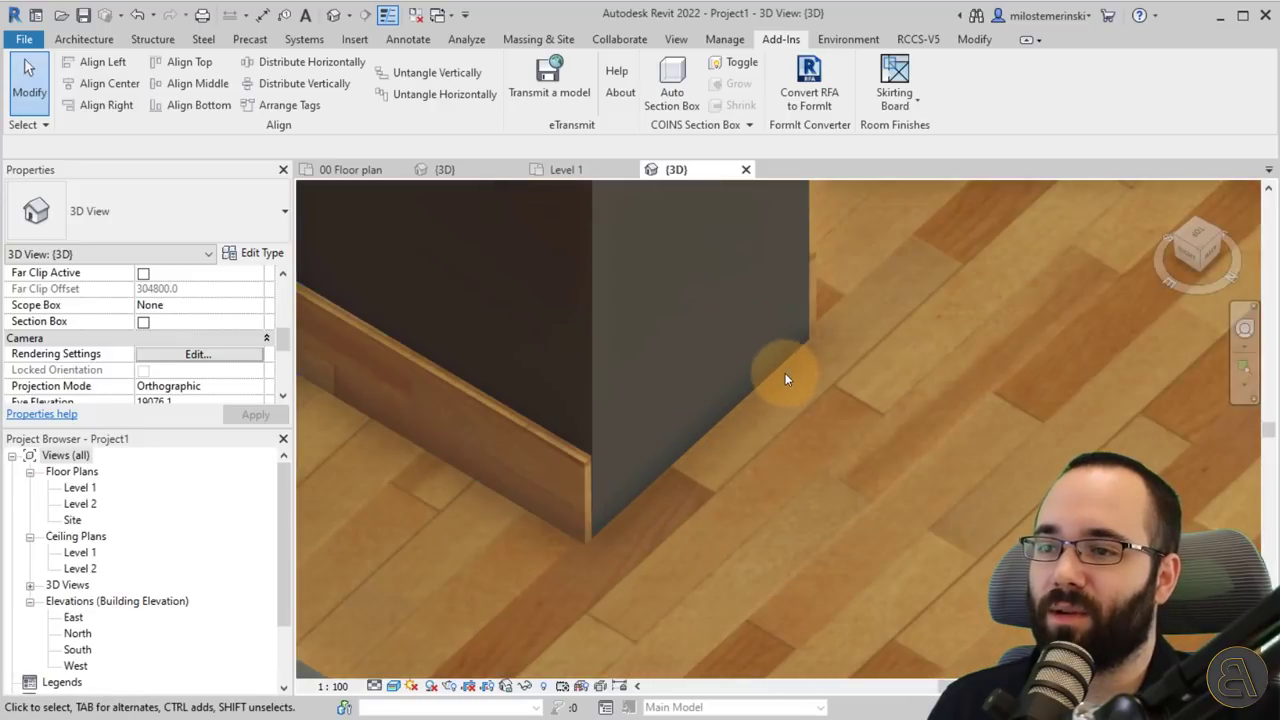
scroll(602, 473, "down", 3)
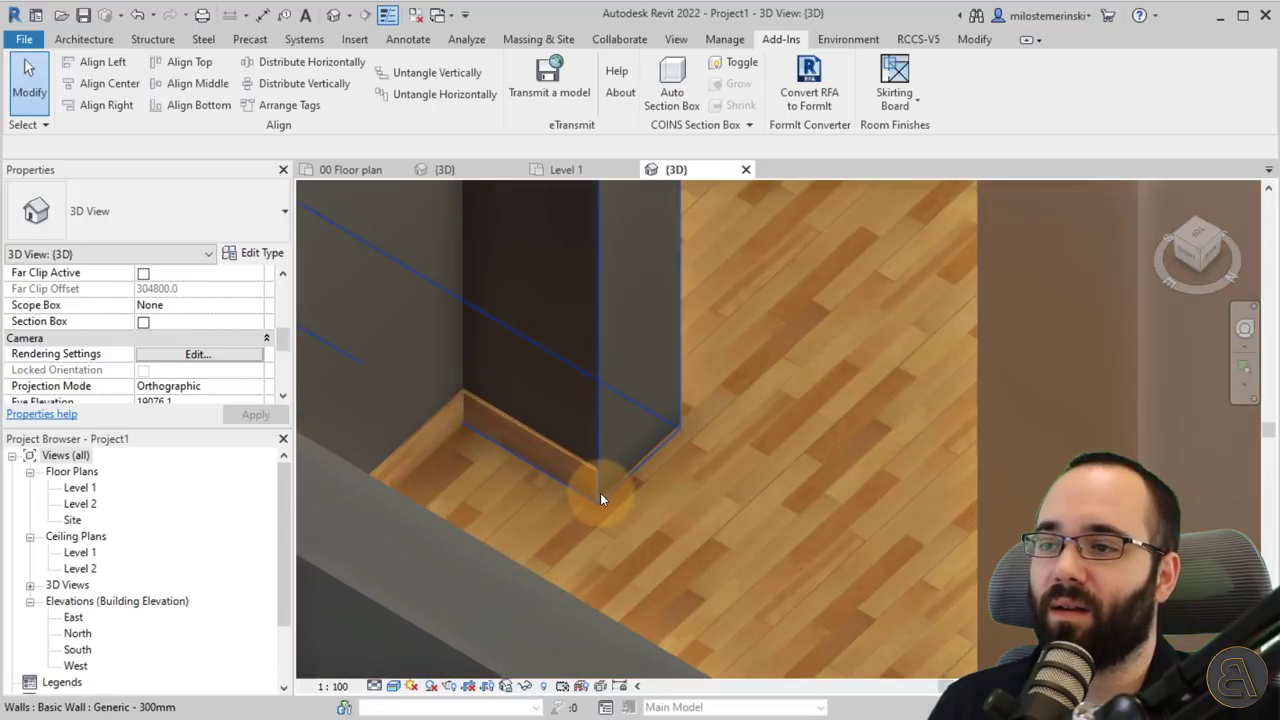
left_click(594, 489)
middle_click_drag(594, 489, 765, 530, "shift")
scroll(686, 509, "down", 10)
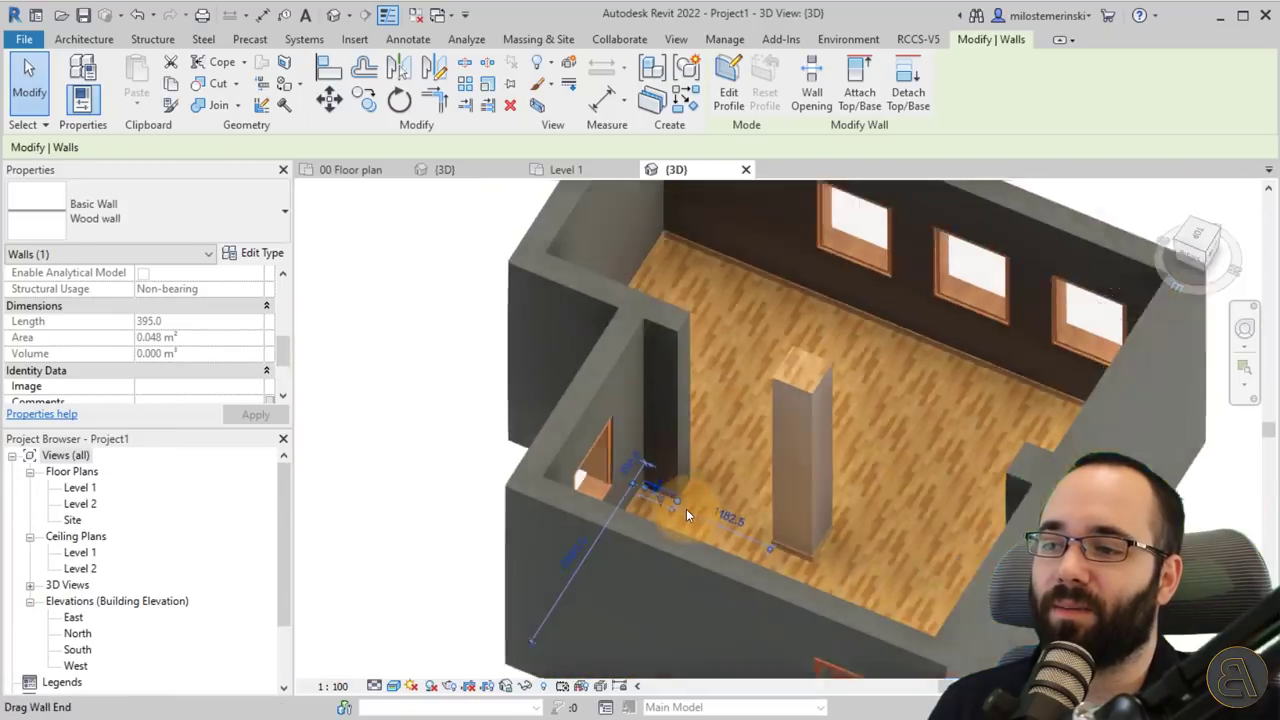
Step: Examine how the skirting boards meet the door opening in the 3D view
middle_click_drag(686, 509, 772, 500, "shift")
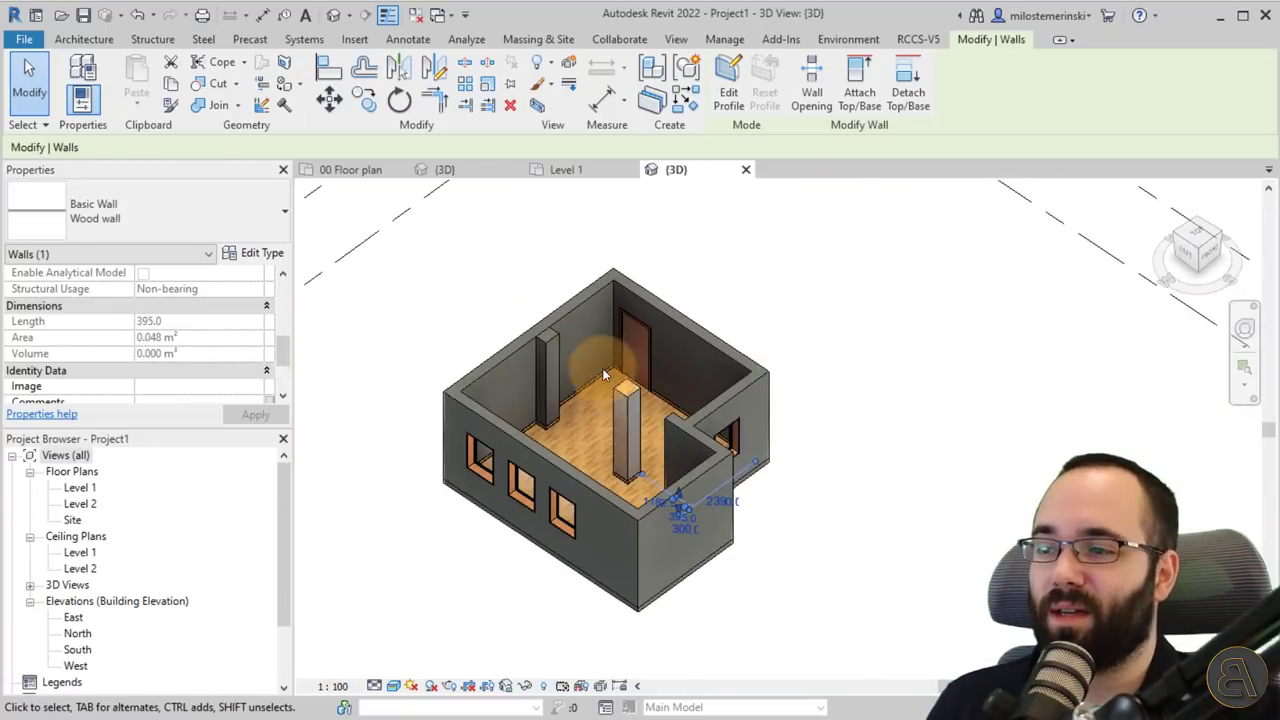
scroll(602, 368, "up", 8)
scroll(556, 452, "down", 3)
middle_click_drag(556, 452, 533, 504, "shift")
scroll(544, 515, "up", 1)
scroll(544, 510, "down", 2)
scroll(532, 505, "up", 2)
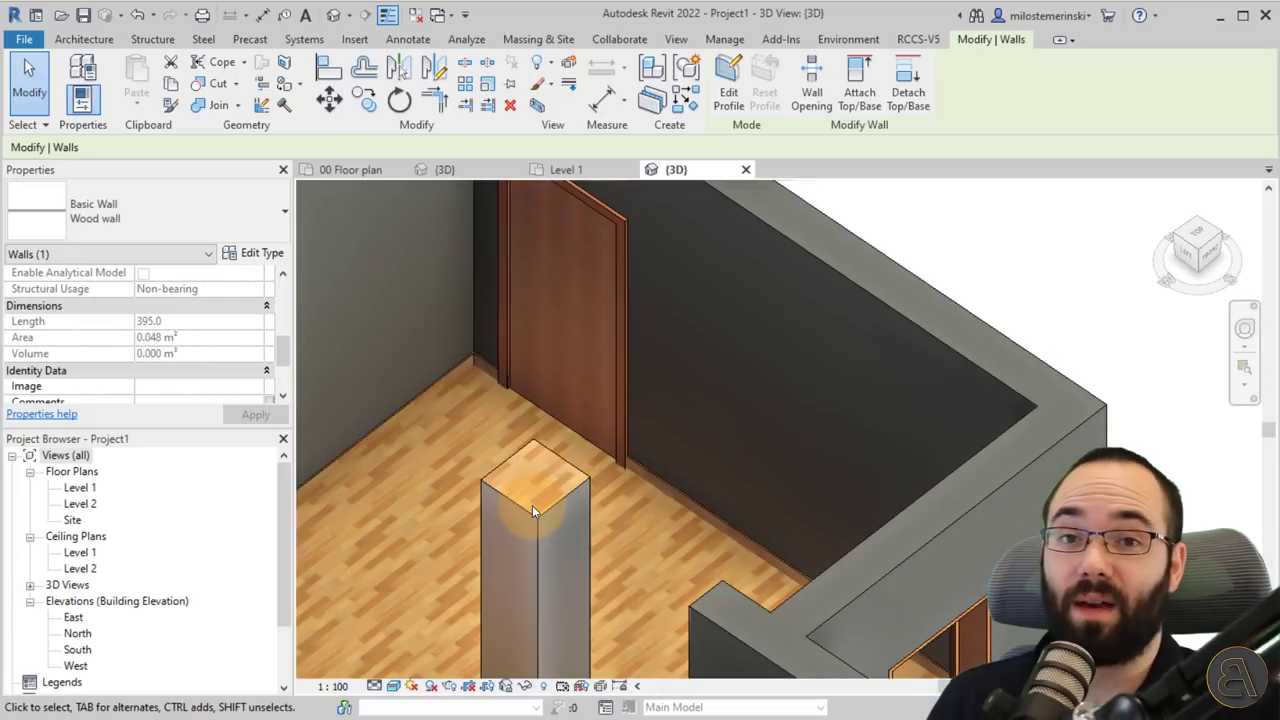